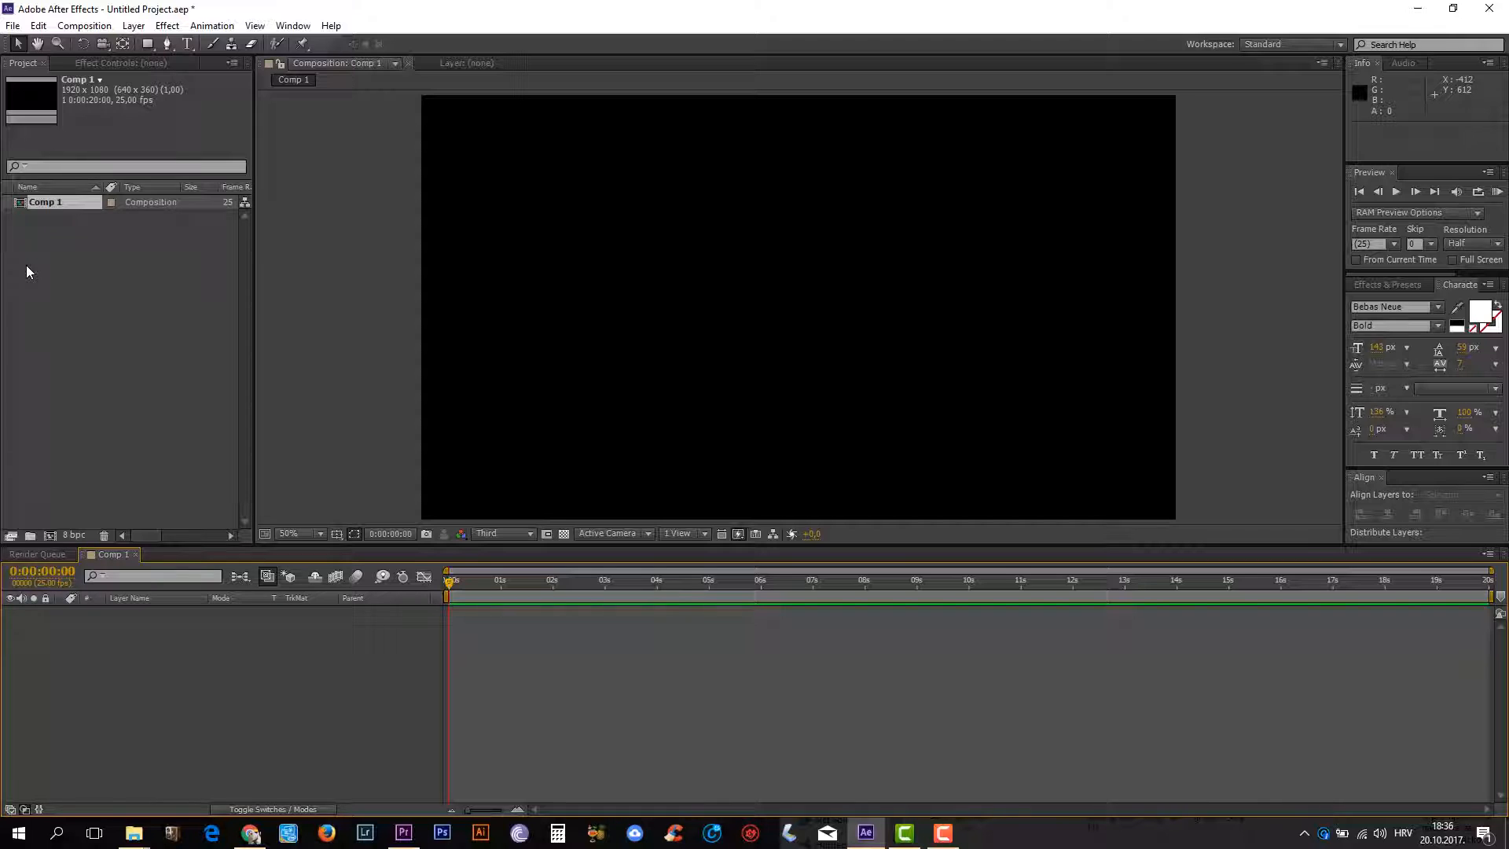
- Import the plain sunset sailing video 846429130 from the Transparent Letters folder as footage
right_click(61, 288)
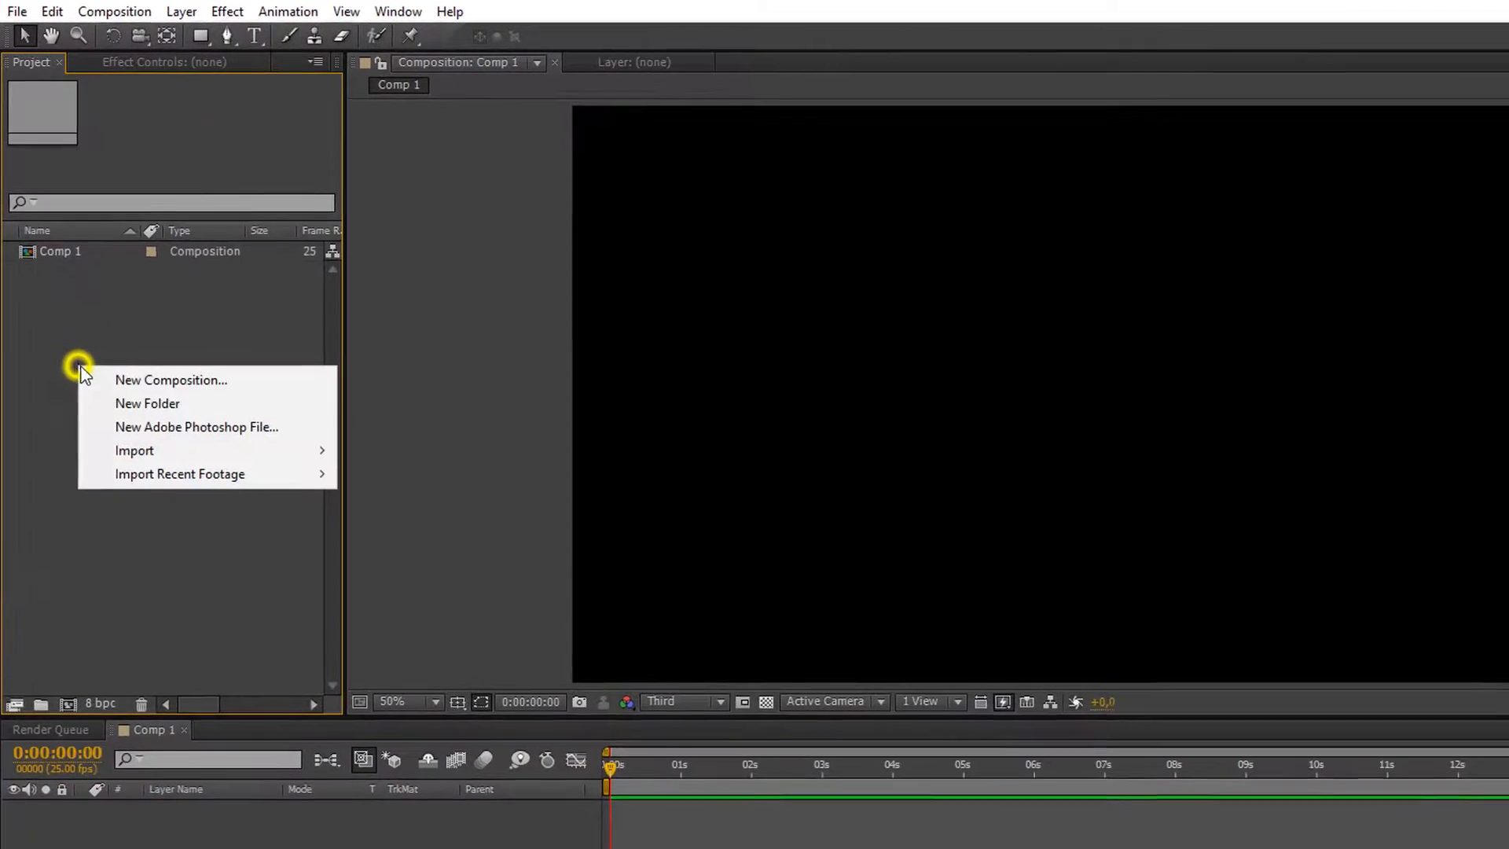
mouse_move(215, 449)
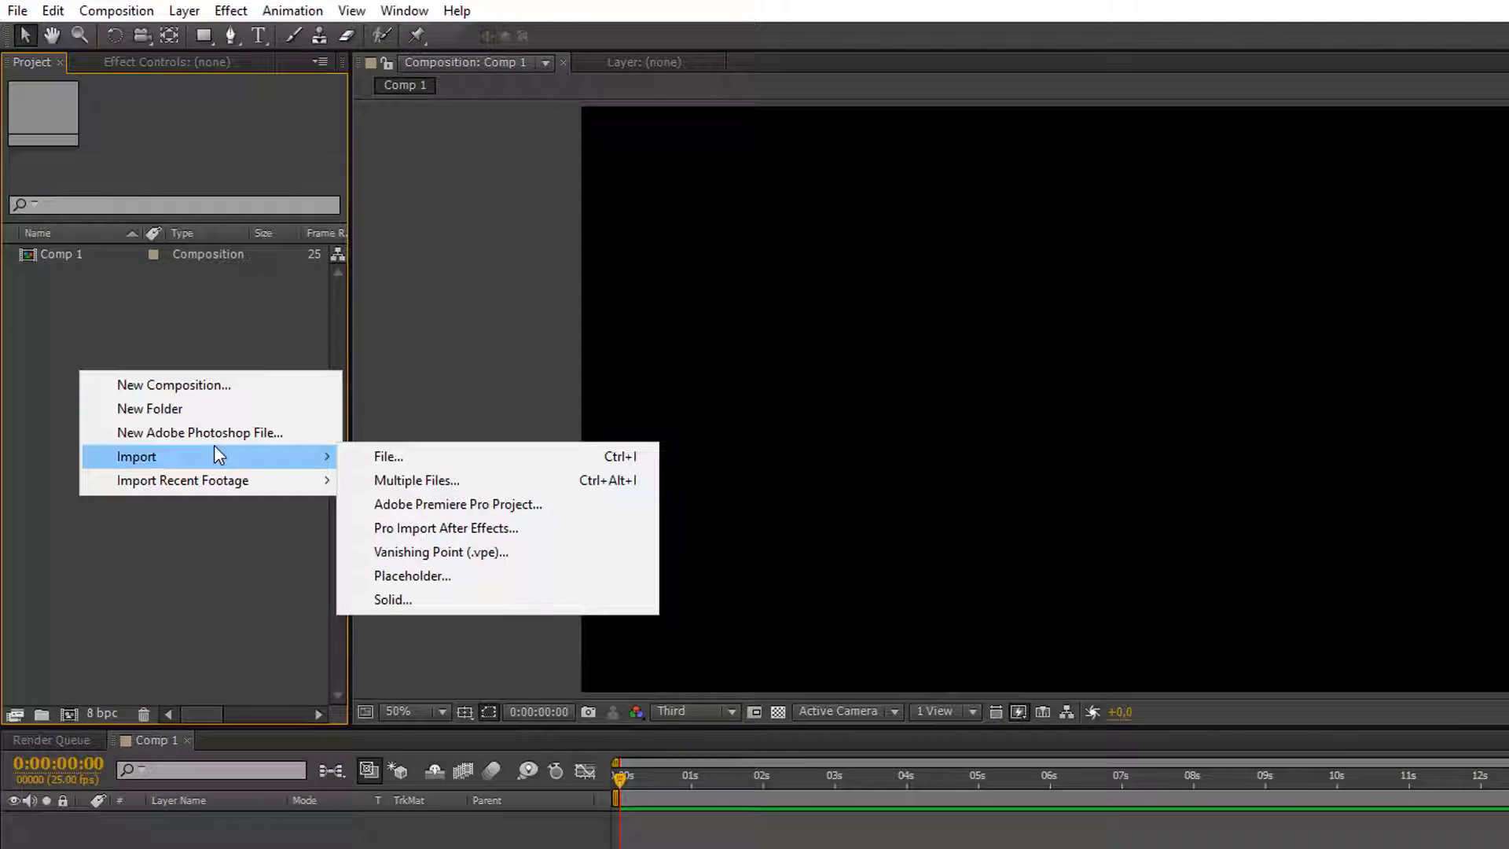
click(373, 454)
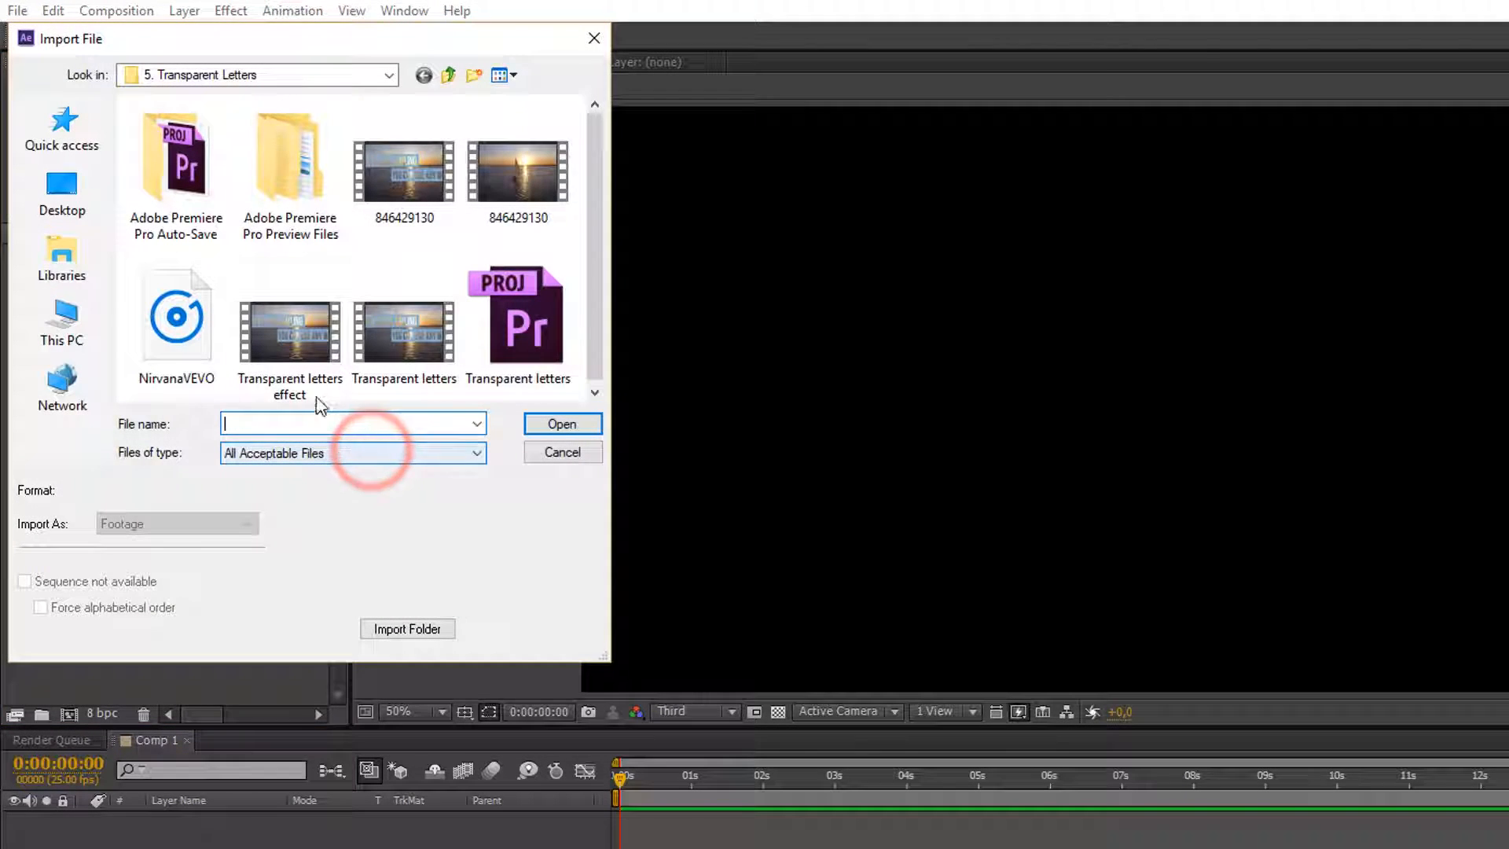
click(512, 165)
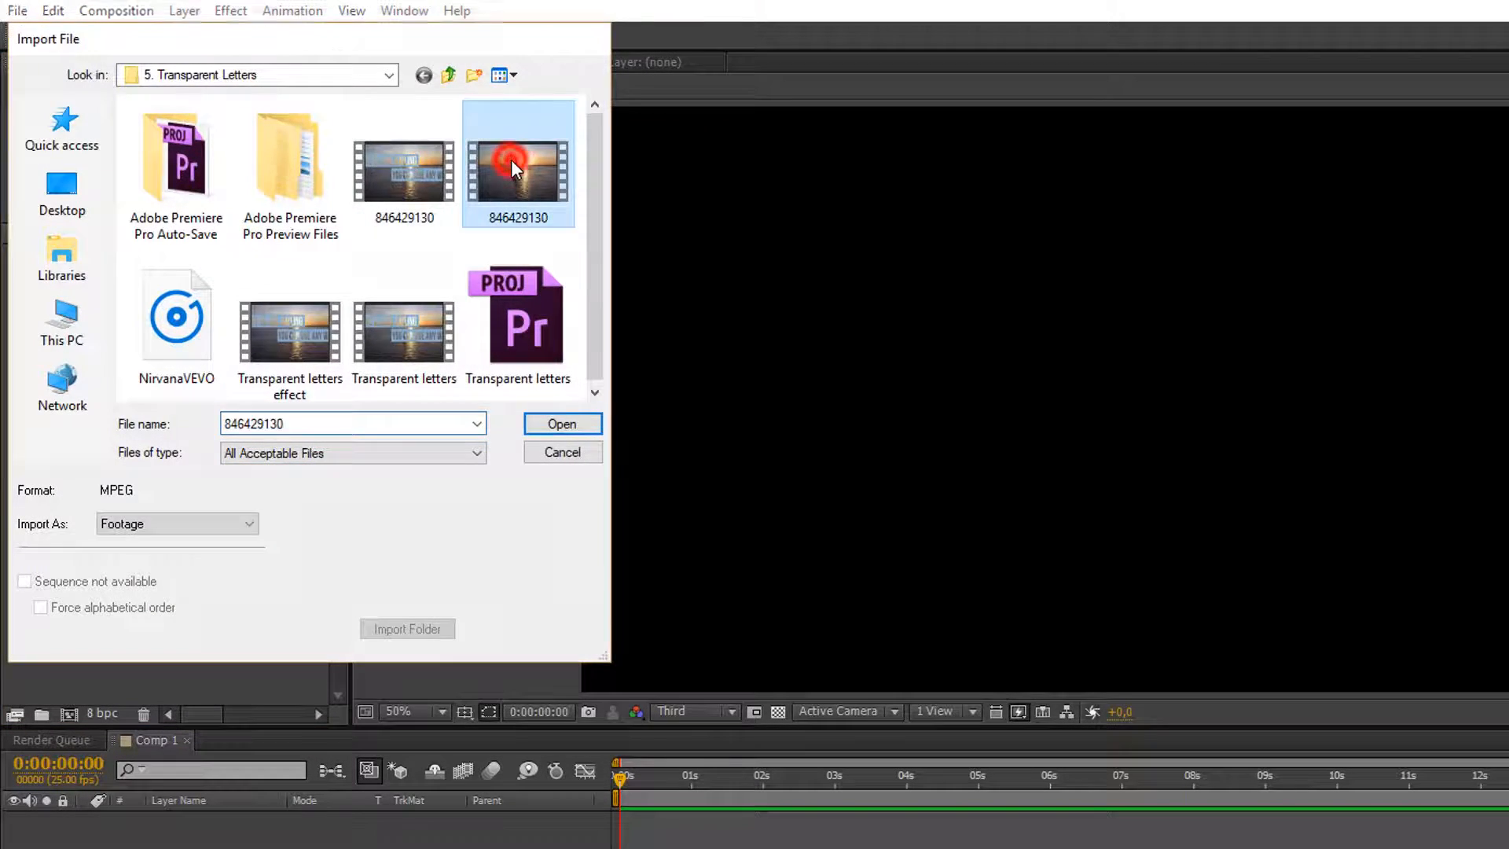
double_click(512, 160)
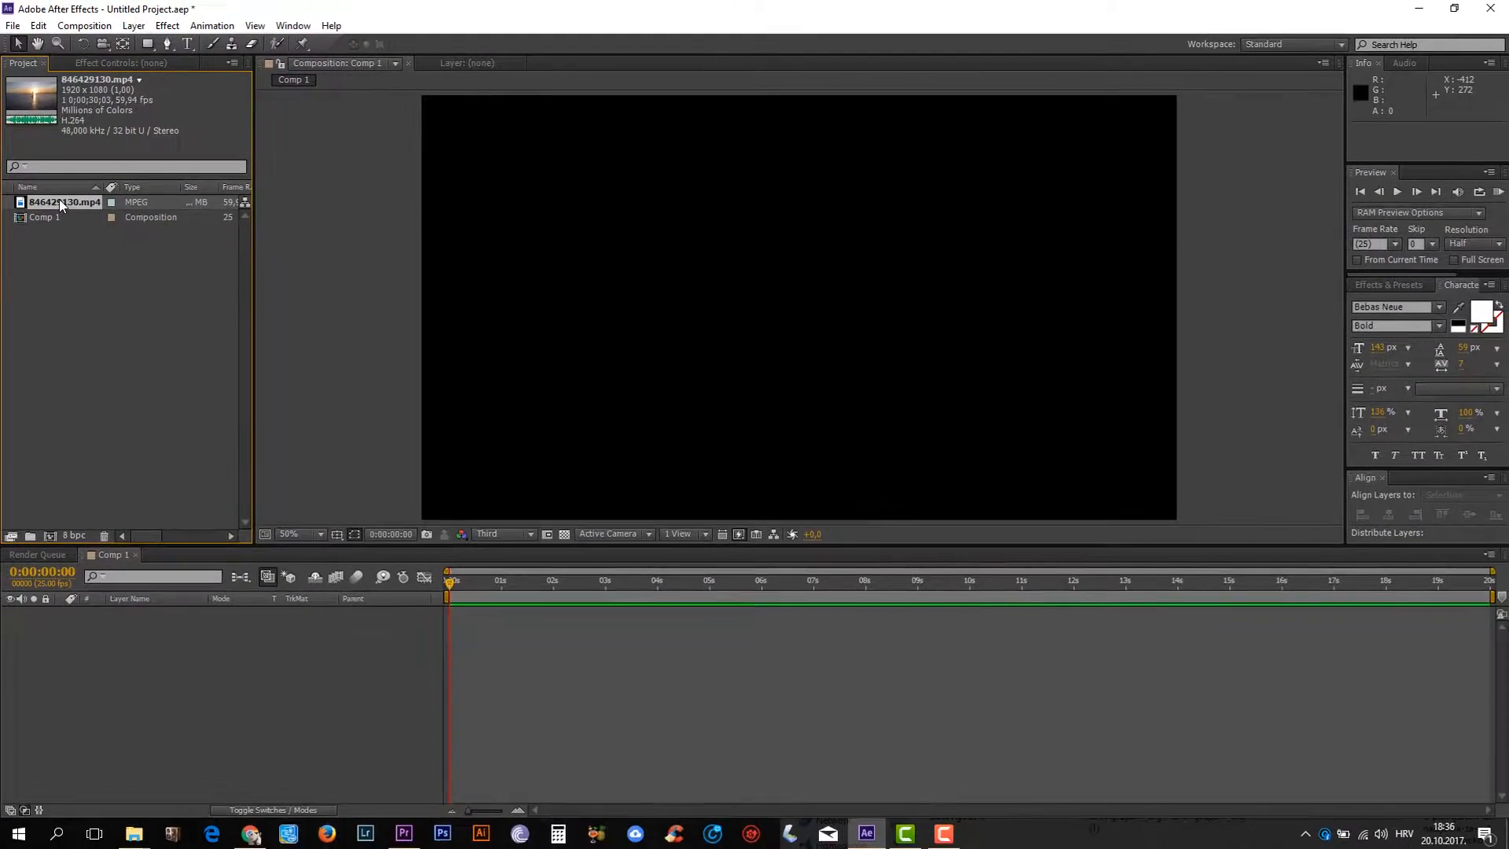
- Add the 846429130.mp4 footage to the Comp 1 timeline and lock its layer
drag(82, 250, 205, 846)
drag(147, 629, 137, 635)
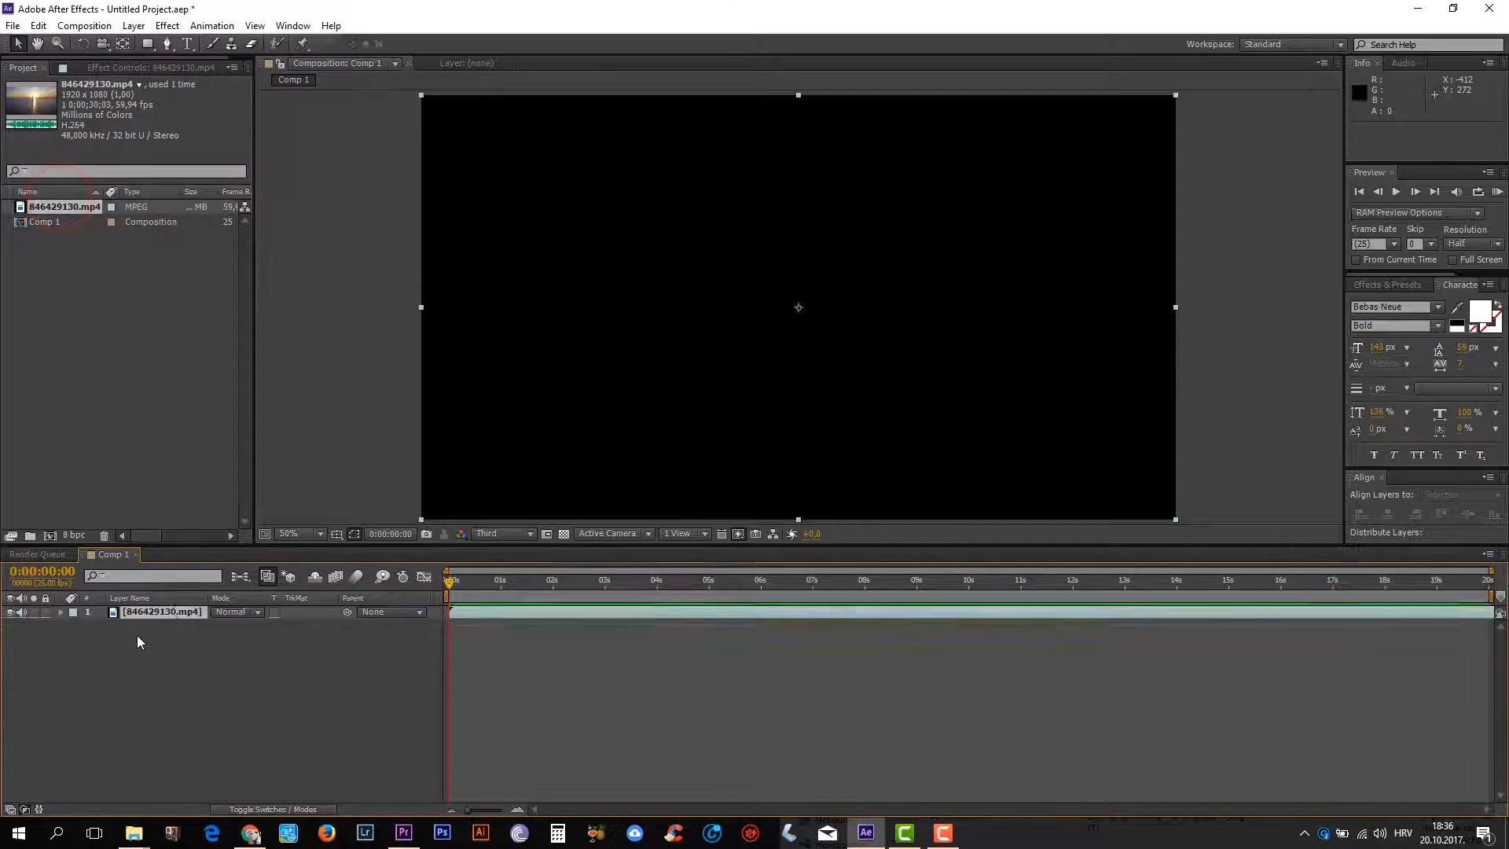
click(48, 612)
- Play back the start of the footage, then bring the current time back to about 0:00:00:10
key(space)
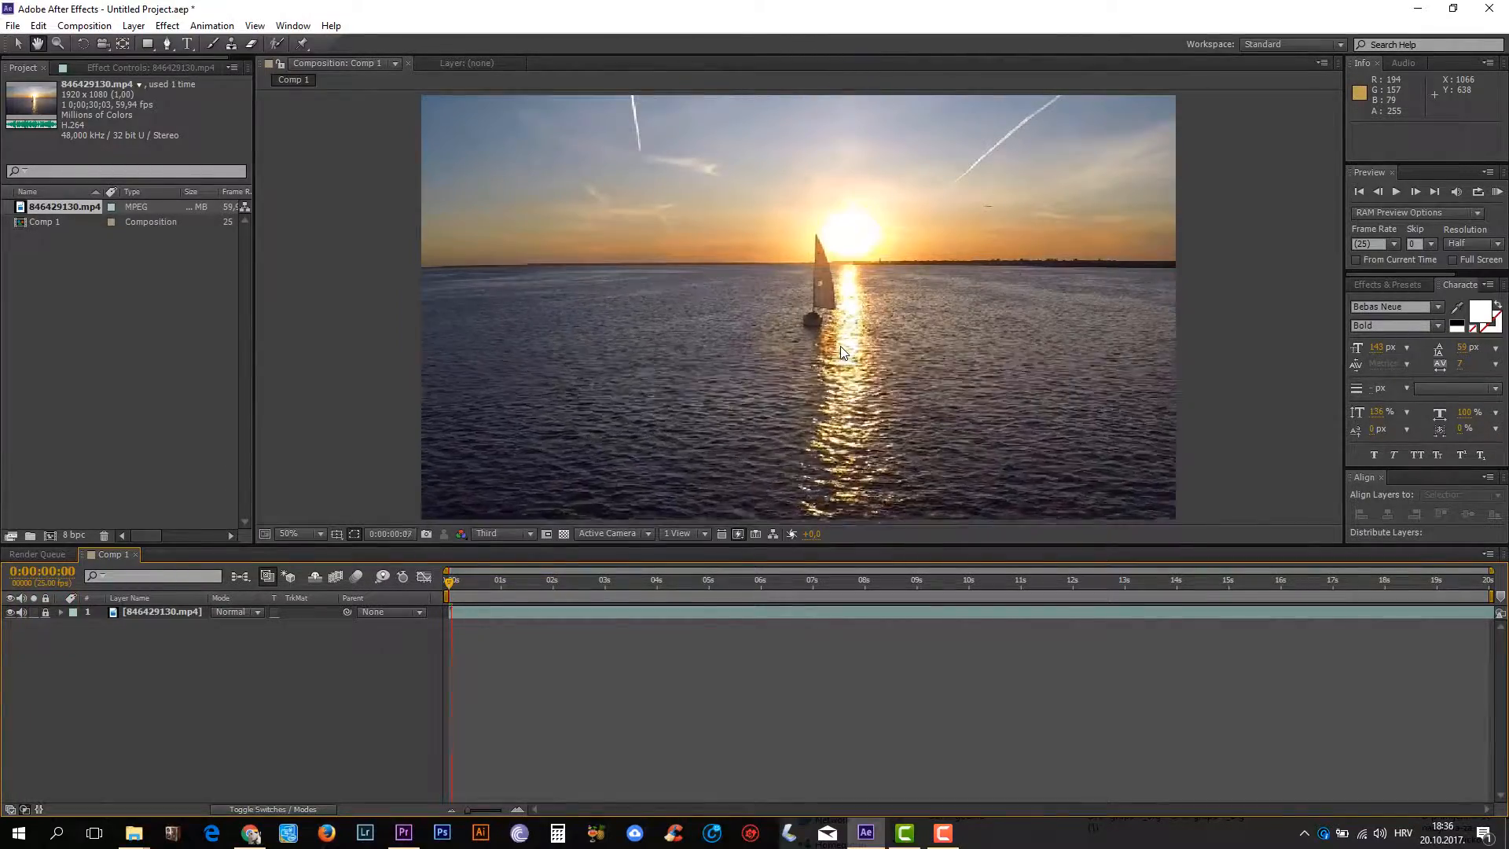
key(space)
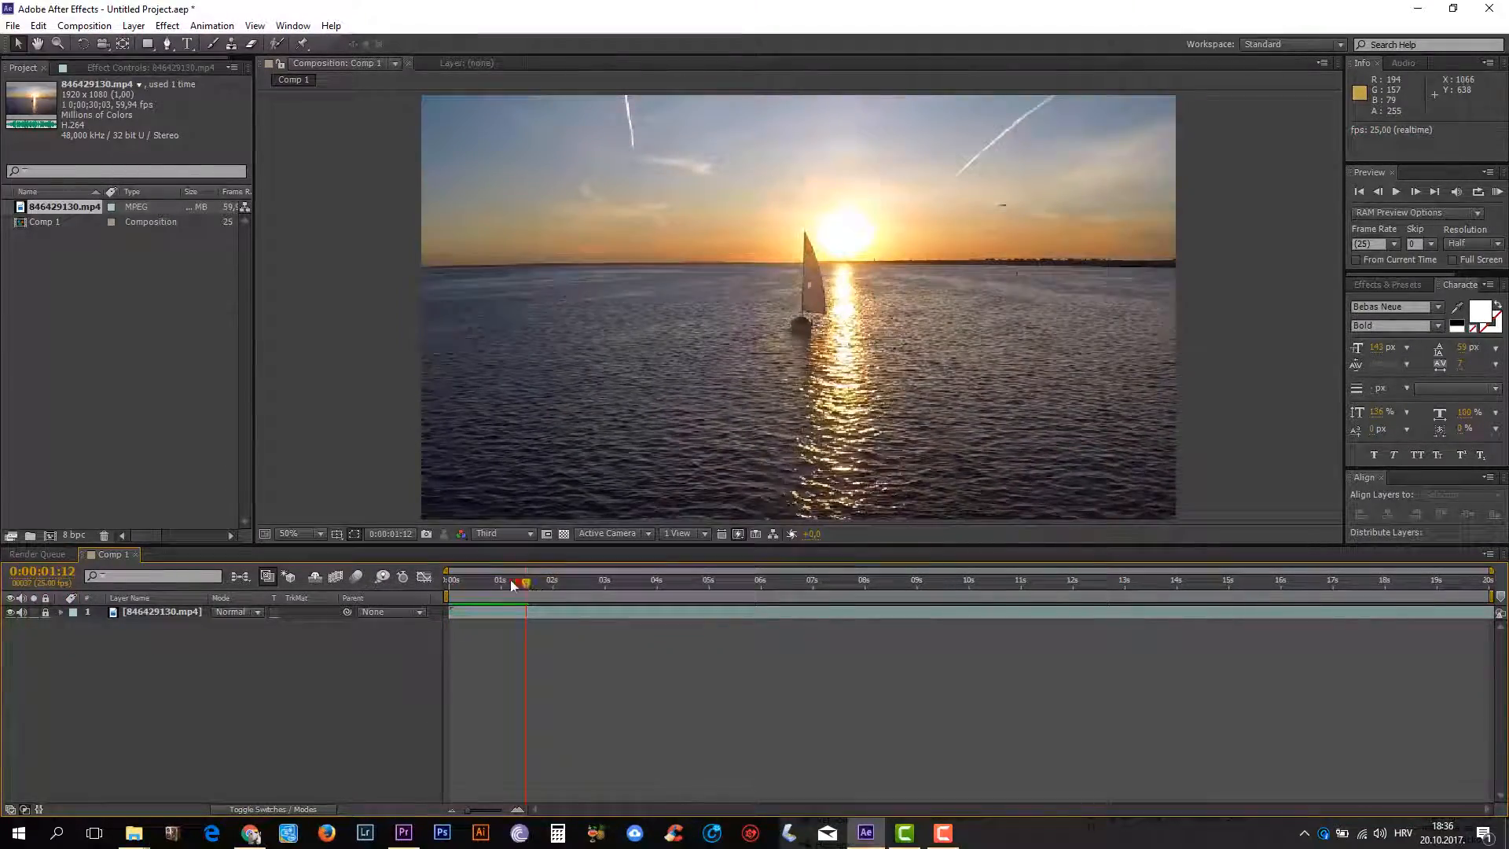
drag(511, 583, 463, 583)
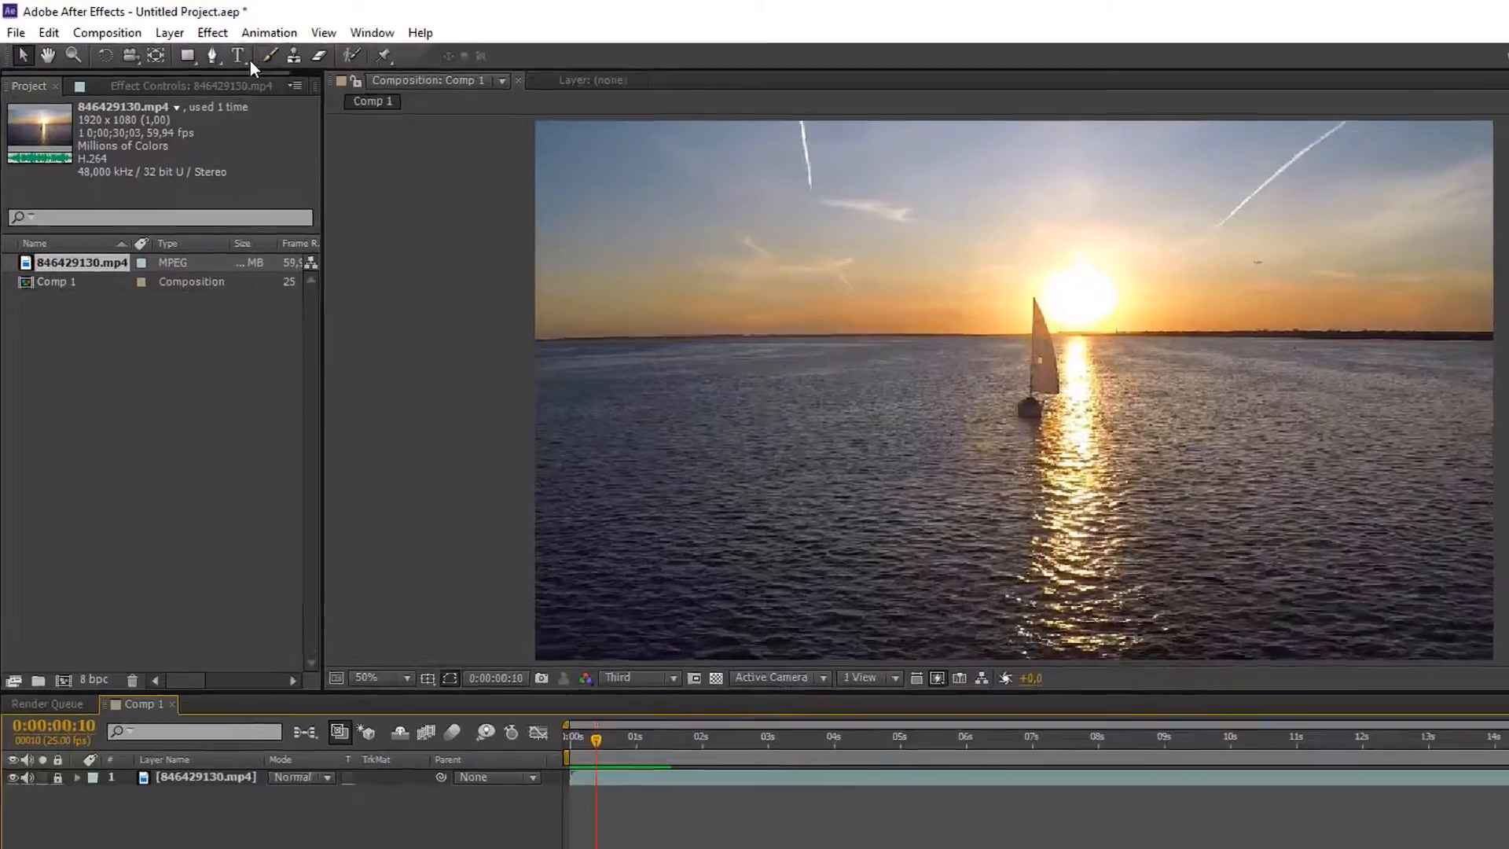
- Add a text layer reading "LIFE IS LIKE SAILING" in the sky area at the upper left of the frame
click(237, 55)
click(637, 242)
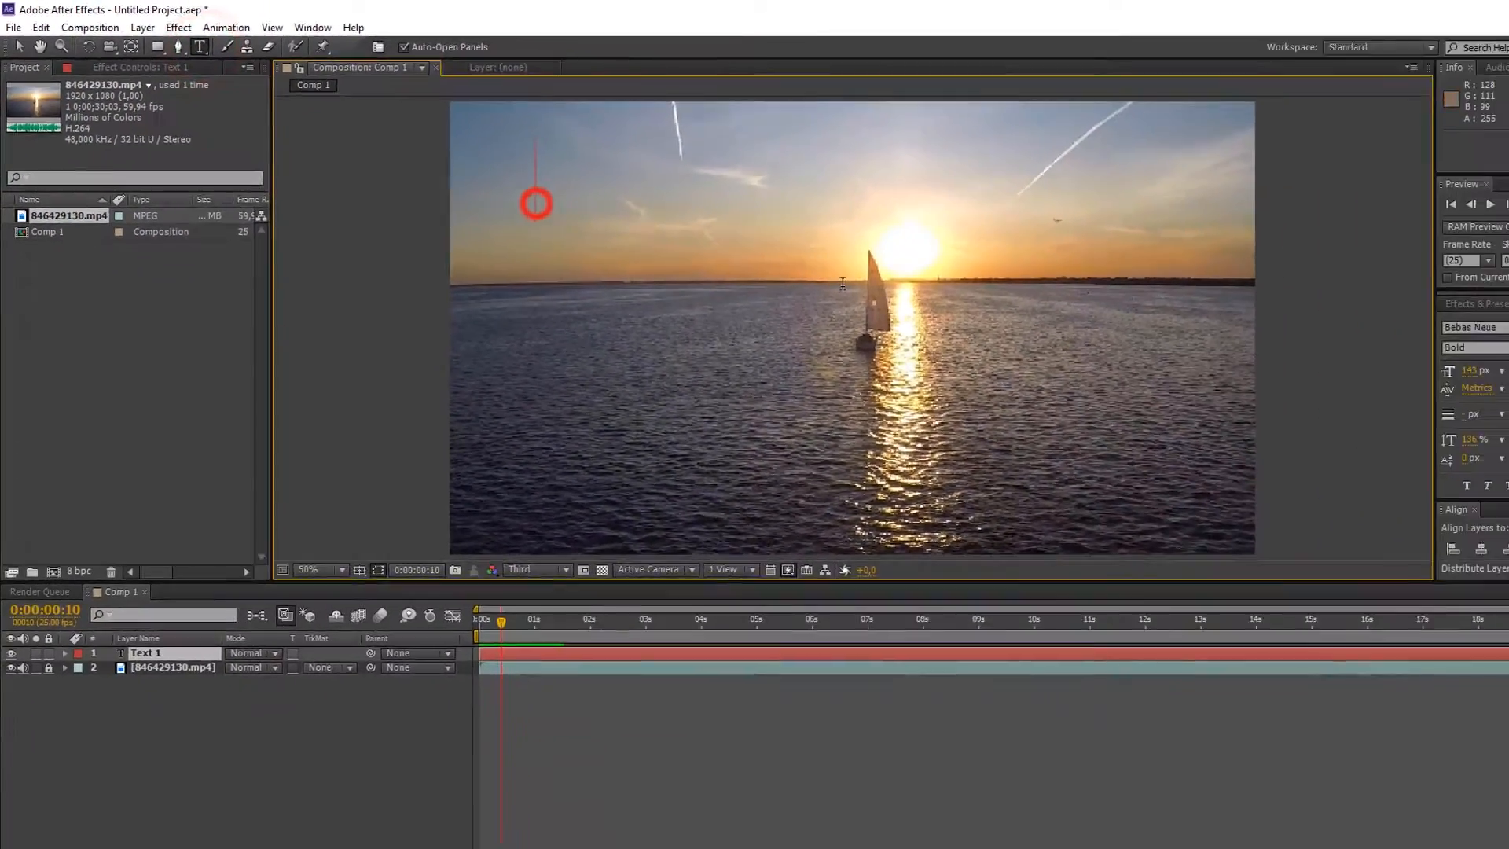
text(LIFE IS LIKE S)
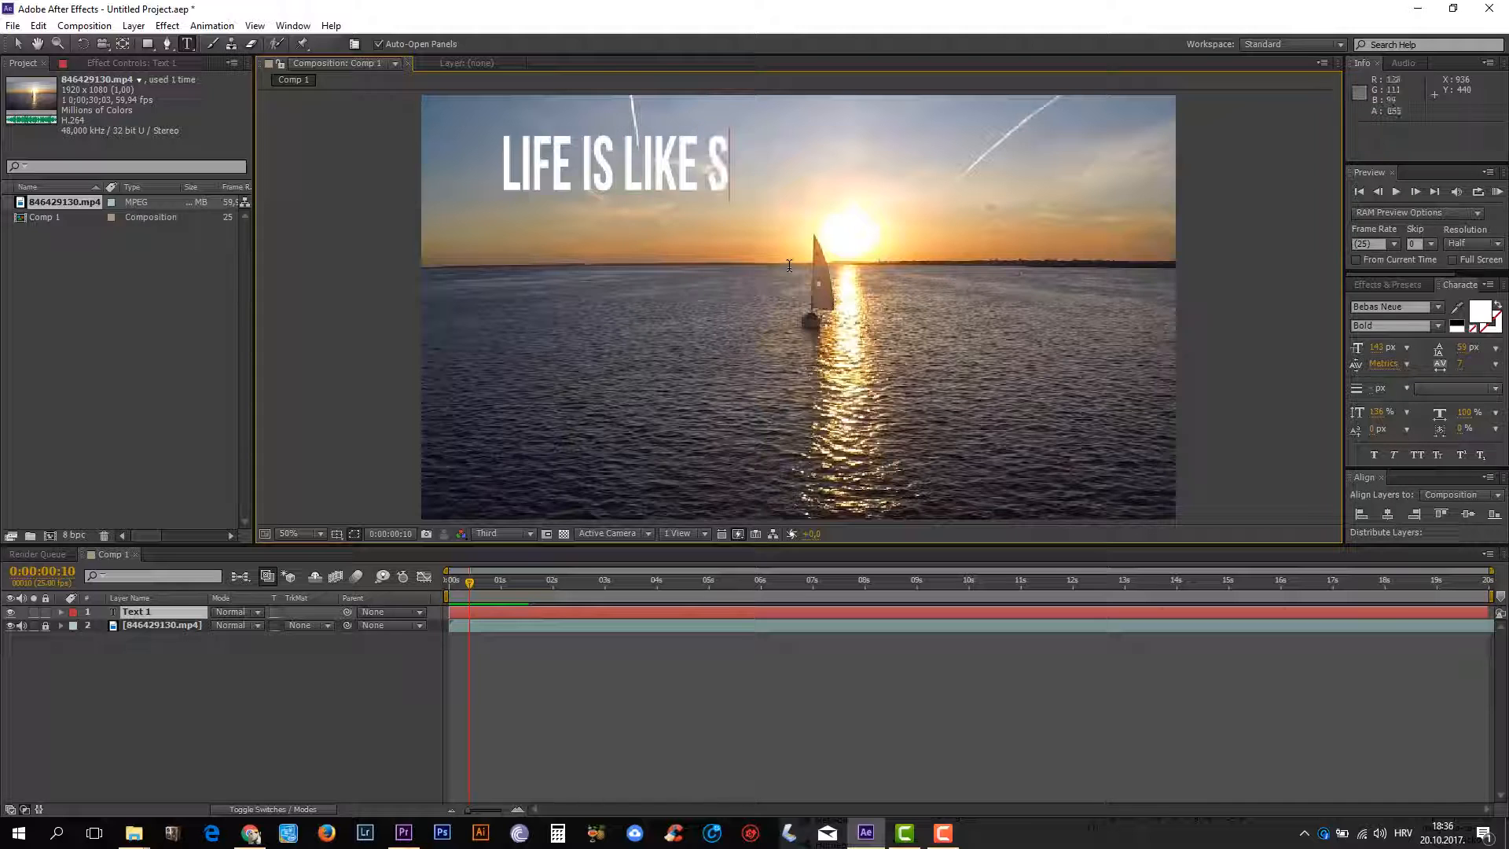
text(AILING)
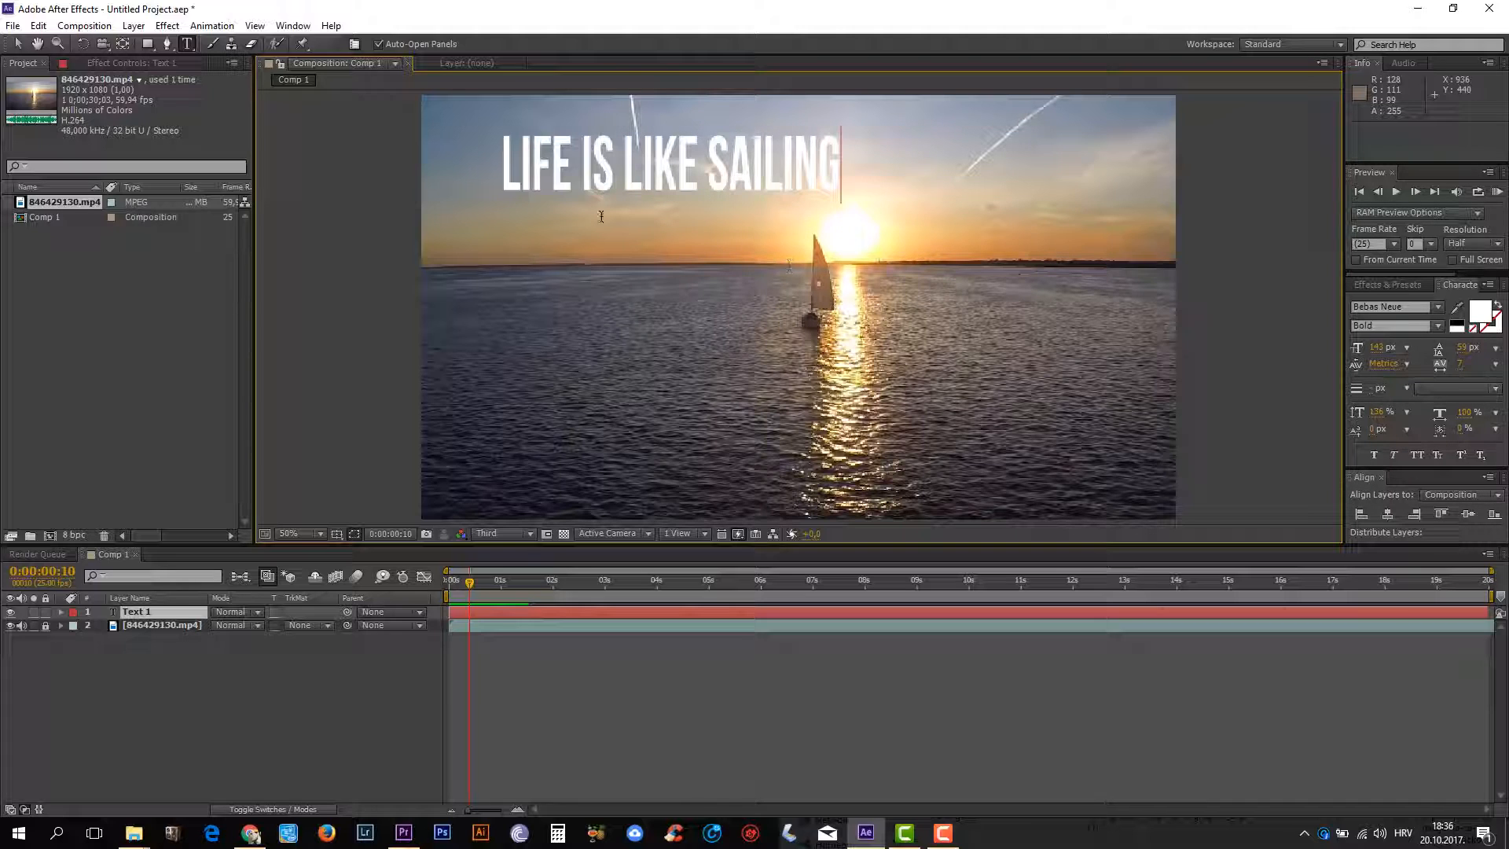
- Move the title slightly down and left to about position 116, 296, and deselect it
click(18, 43)
drag(712, 152, 677, 180)
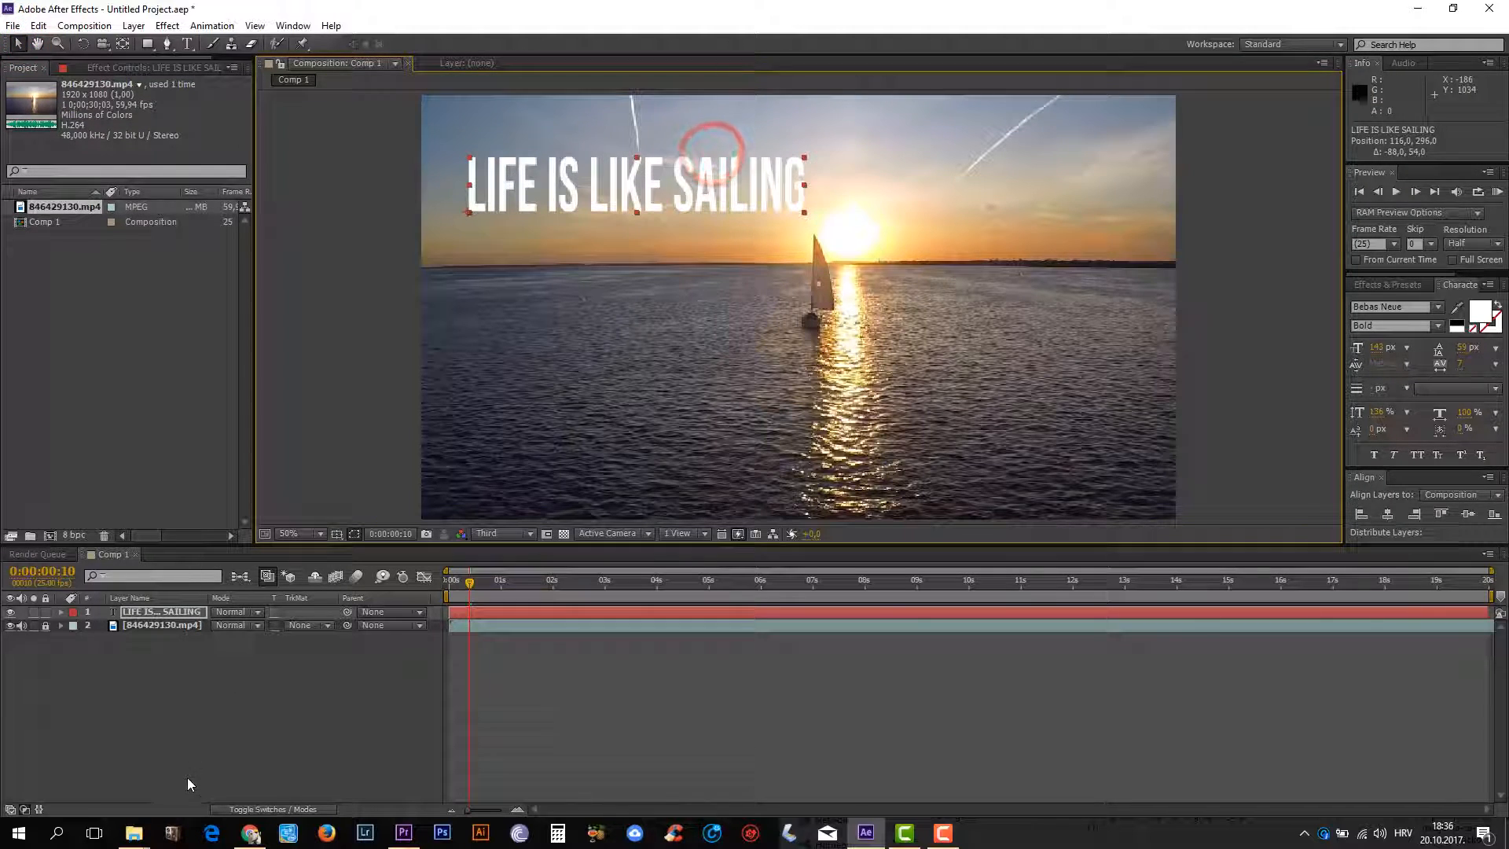
click(209, 697)
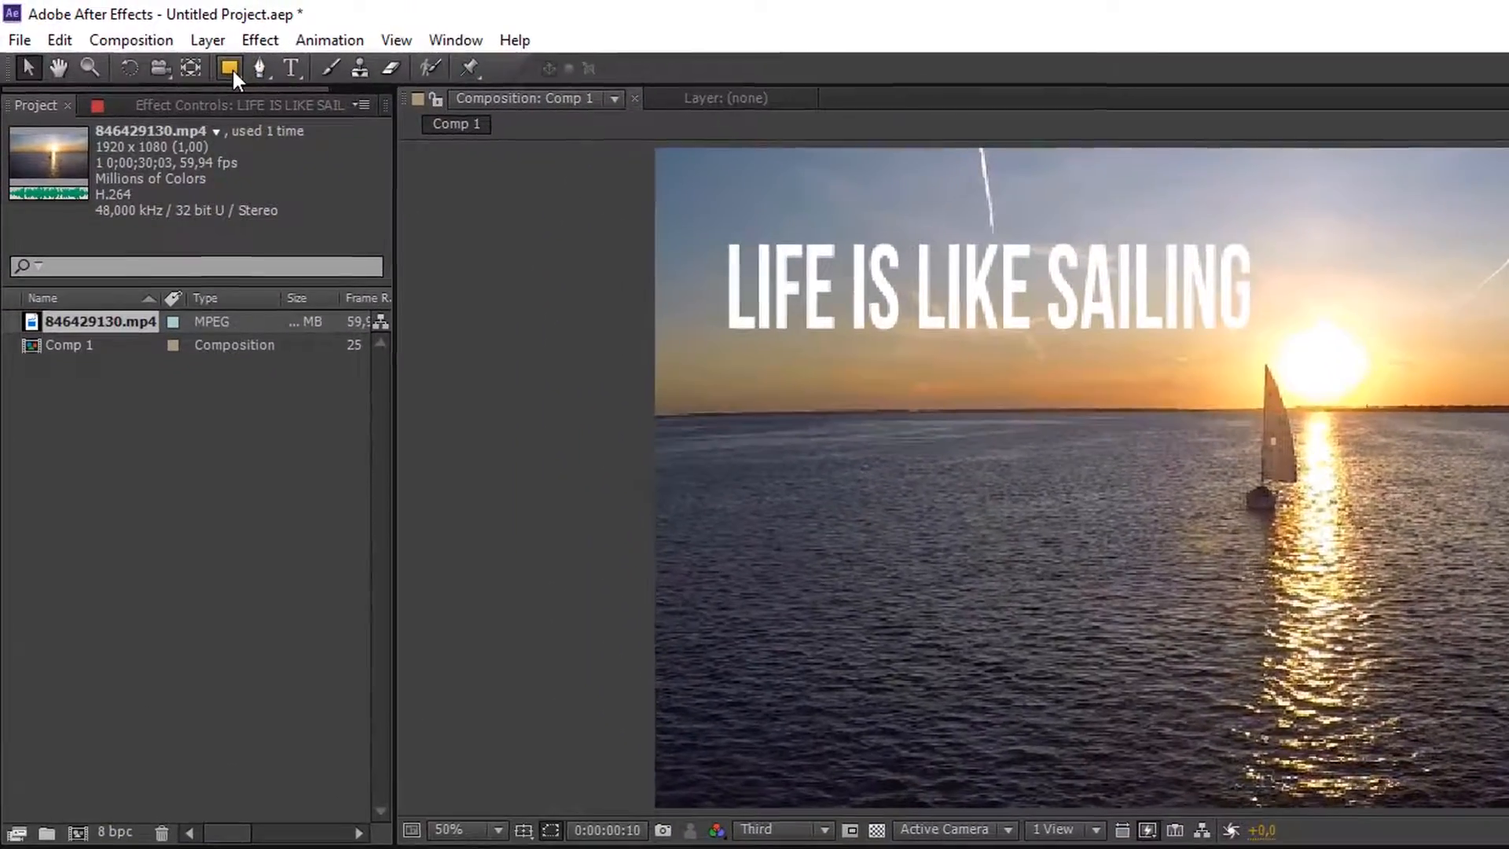
- Draw a light-blue rectangle shape about 906 by 180 px covering the whole title, and deselect it
click(179, 53)
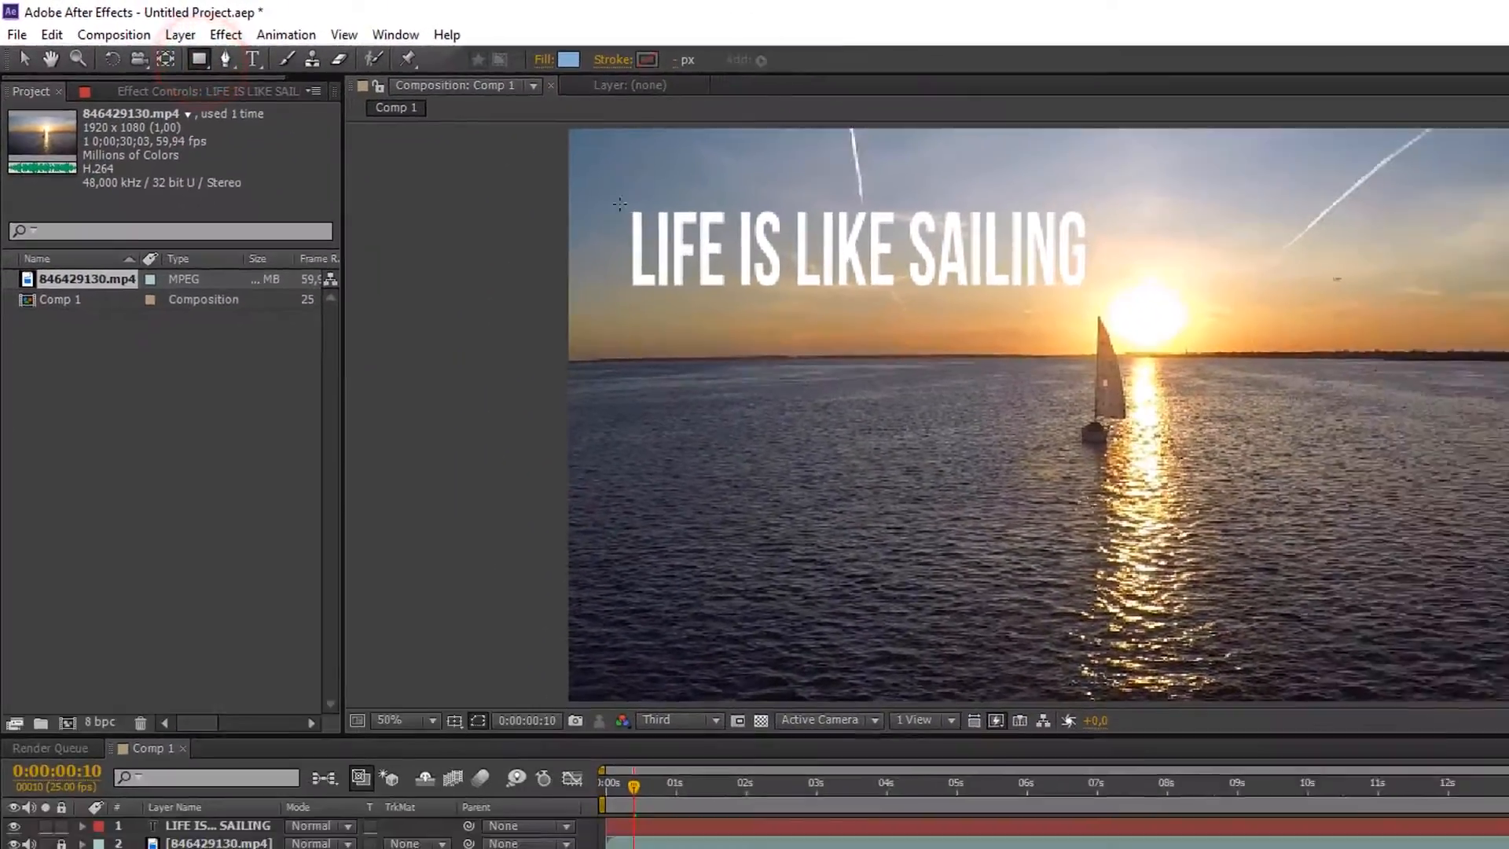
mouse_move(717, 236)
mouse_down()
mouse_move(1261, 316)
mouse_move(1269, 348)
mouse_up()
drag(813, 222, 816, 222)
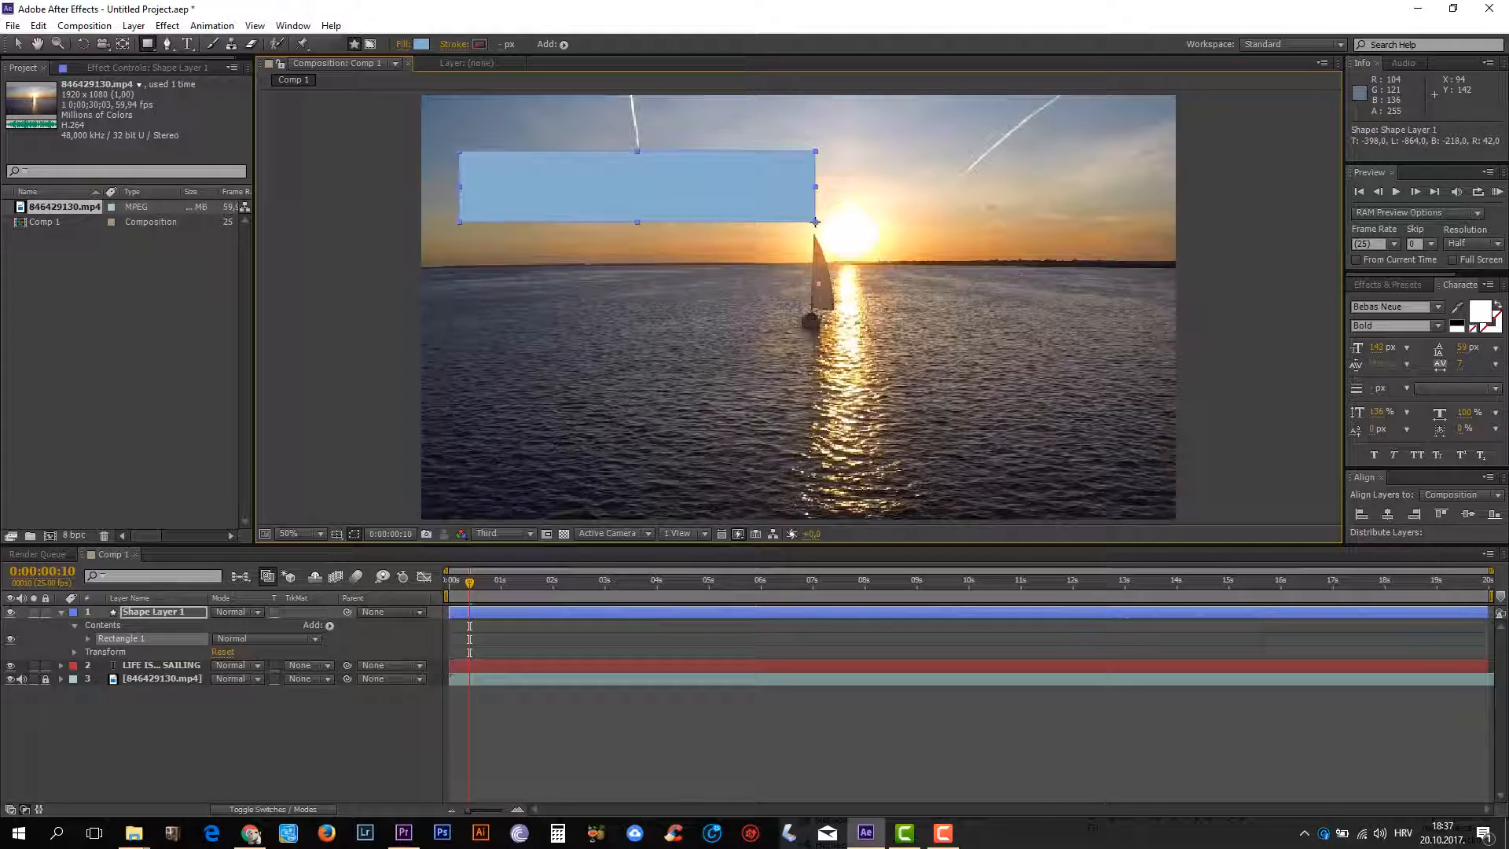
click(19, 43)
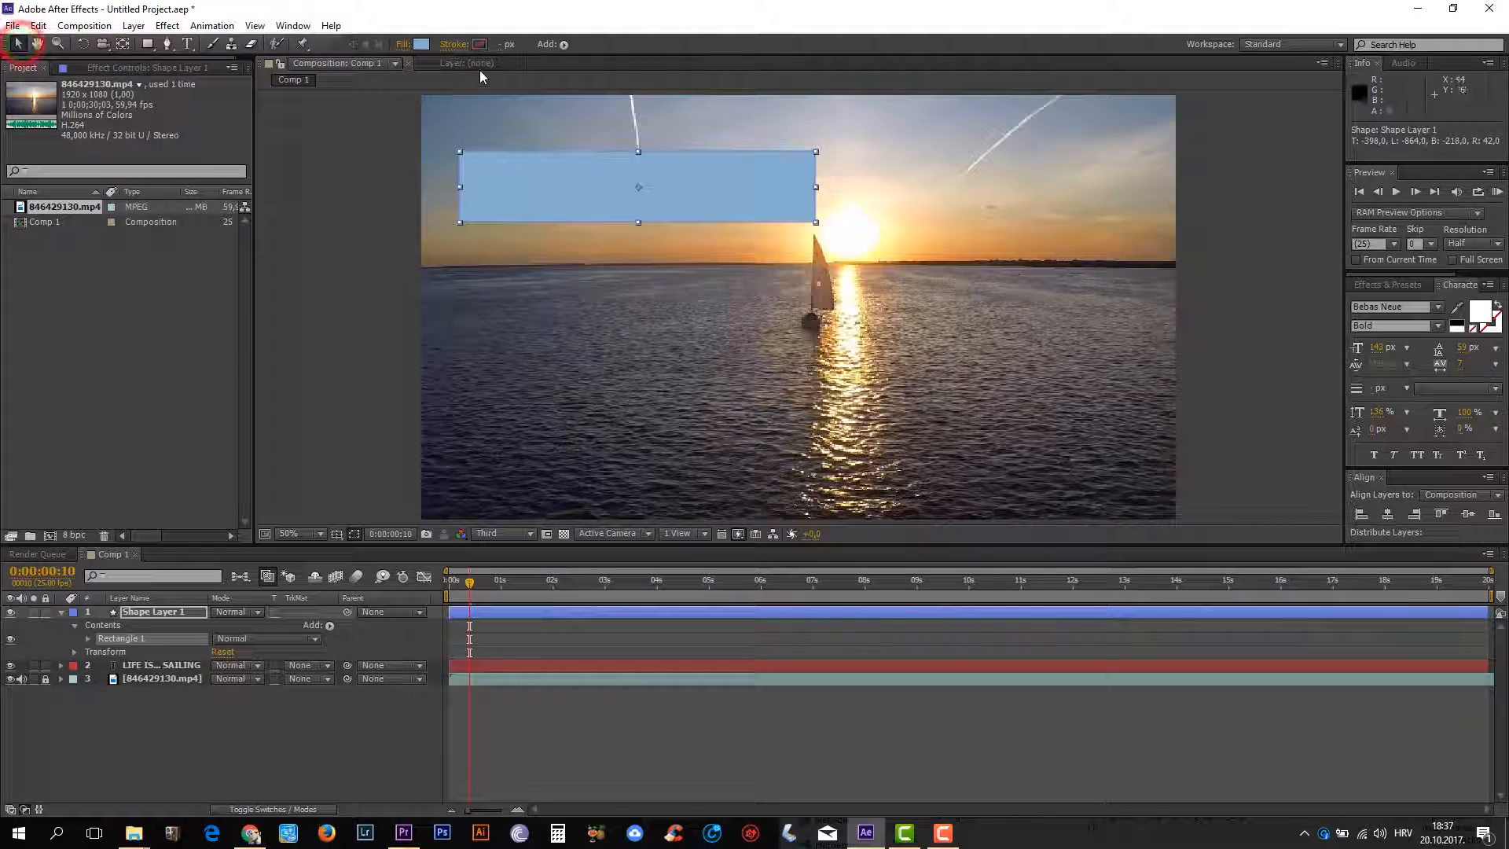
click(329, 191)
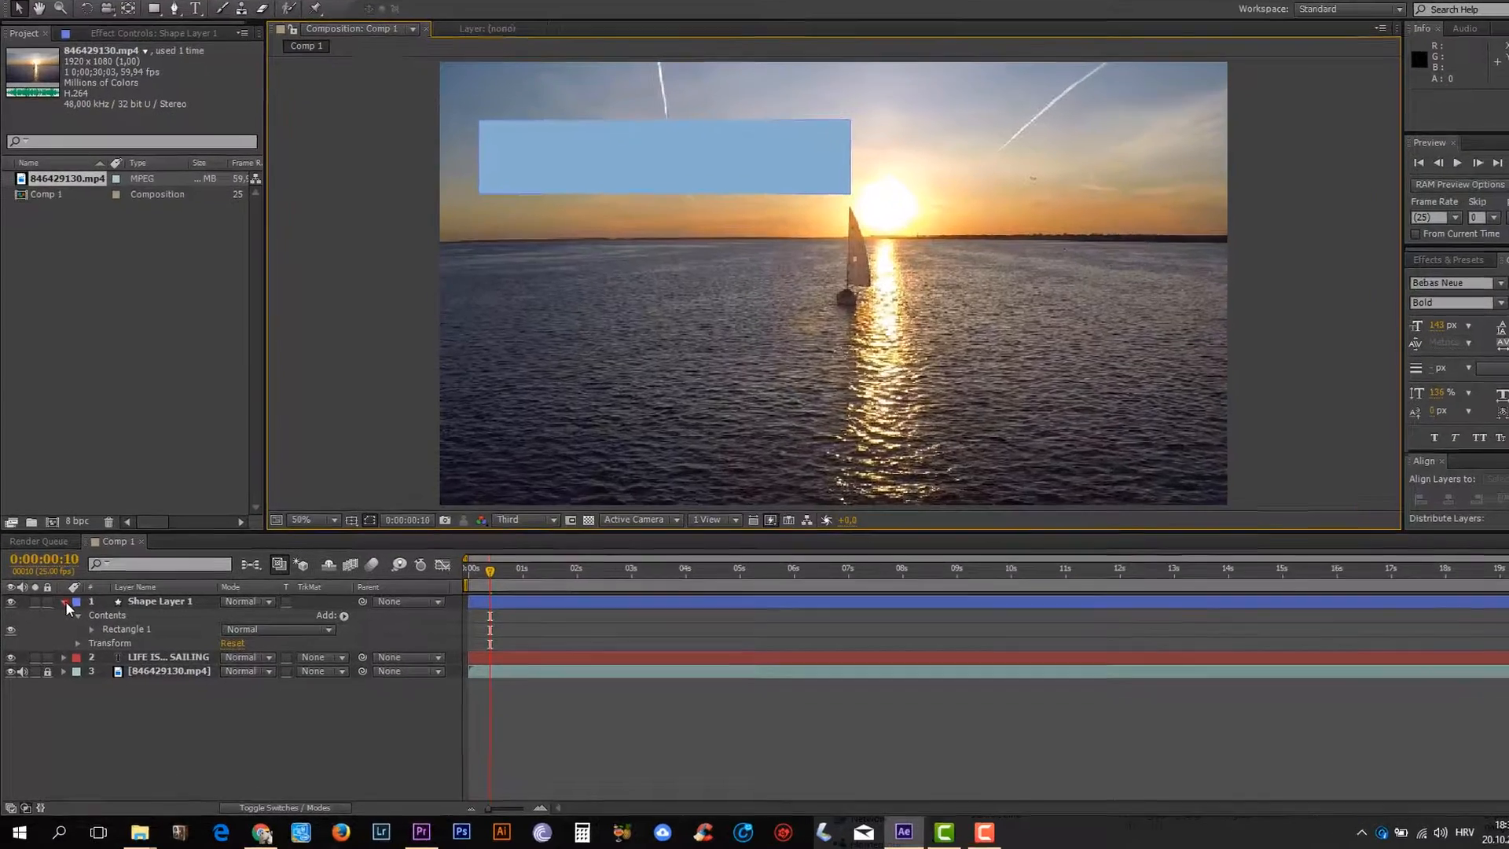
- Collapse the shape layer's properties and move the text layer above Shape Layer 1 in the layer stack
click(61, 612)
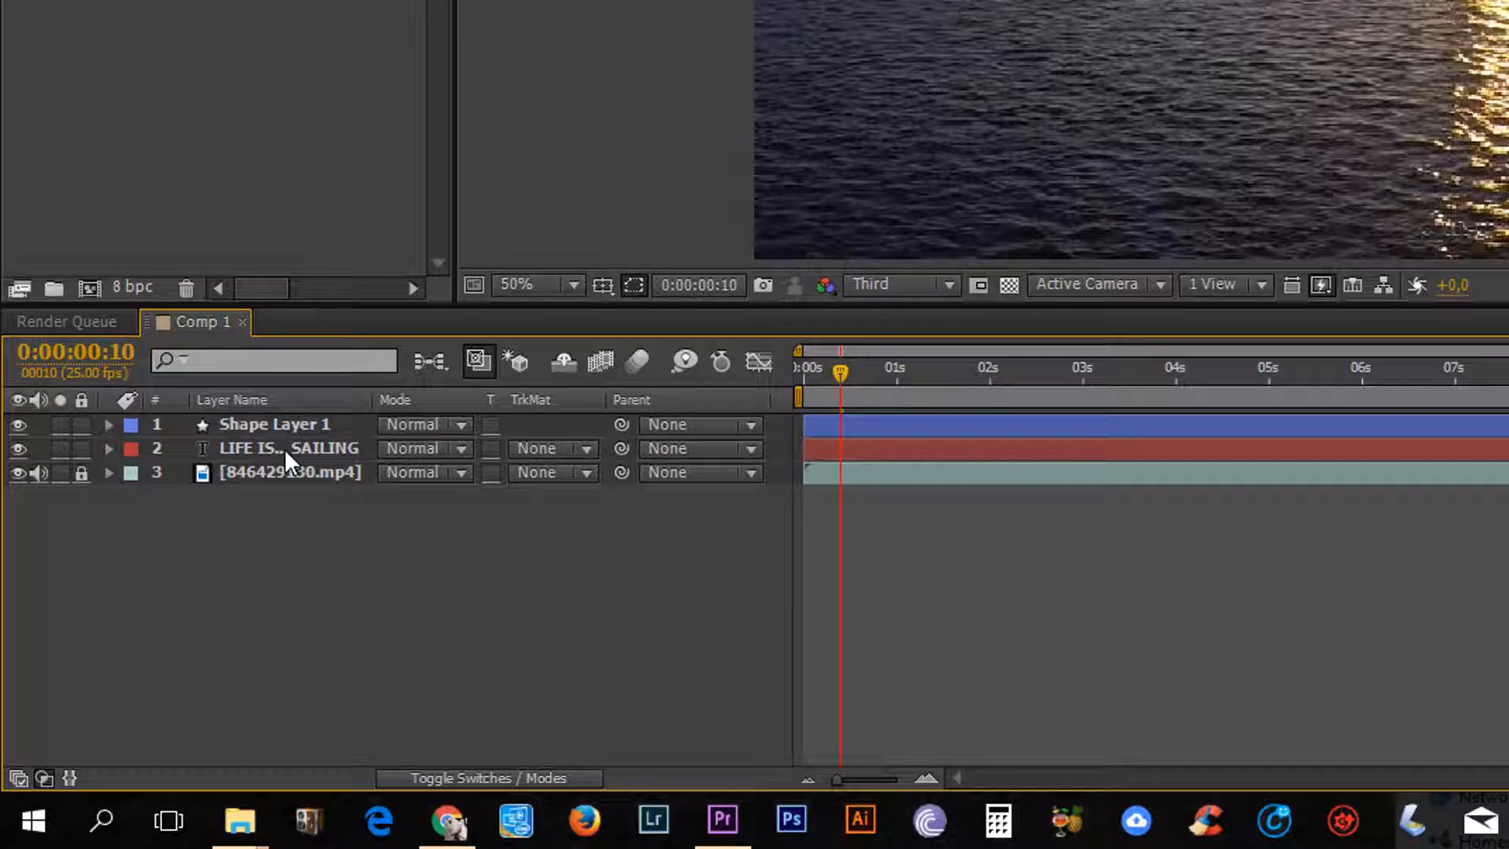
drag(285, 449, 283, 424)
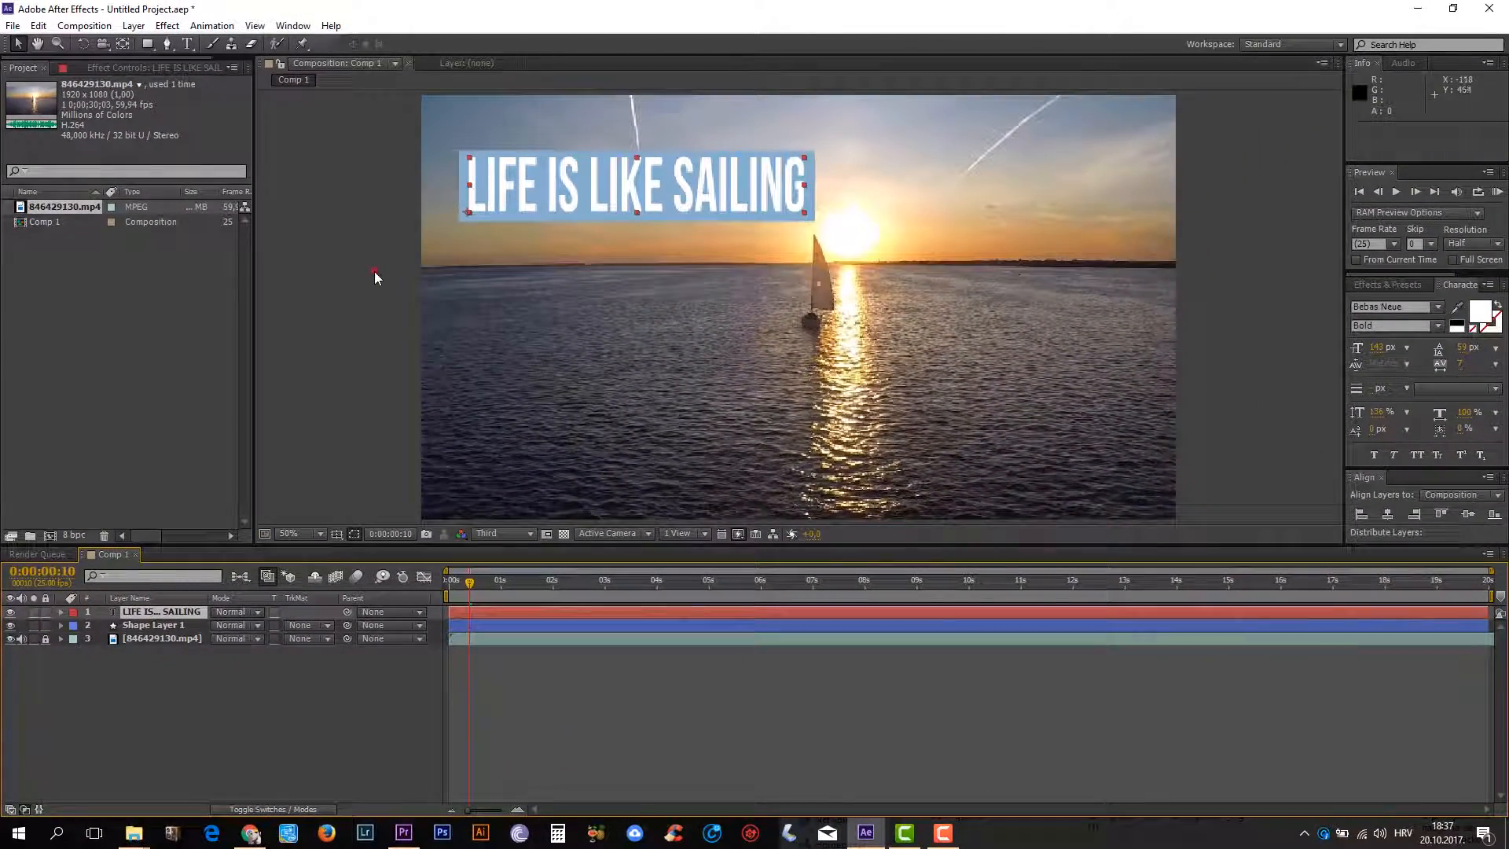
click(374, 271)
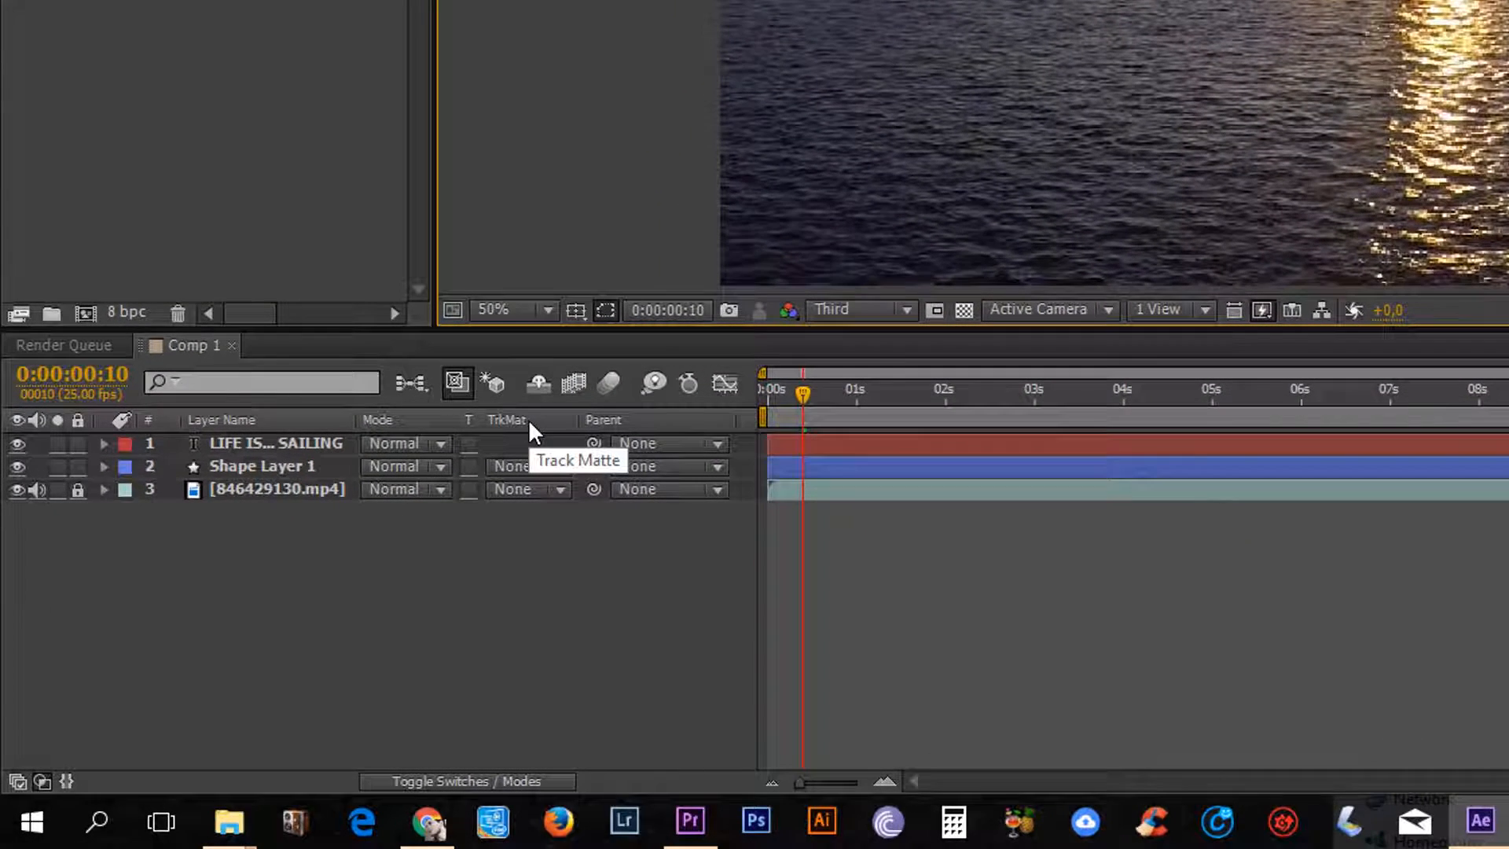
- Set the track matte of Shape Layer 1 to Alpha Inverted Matte "LIFE IS LIKE SAILING"
click(303, 469)
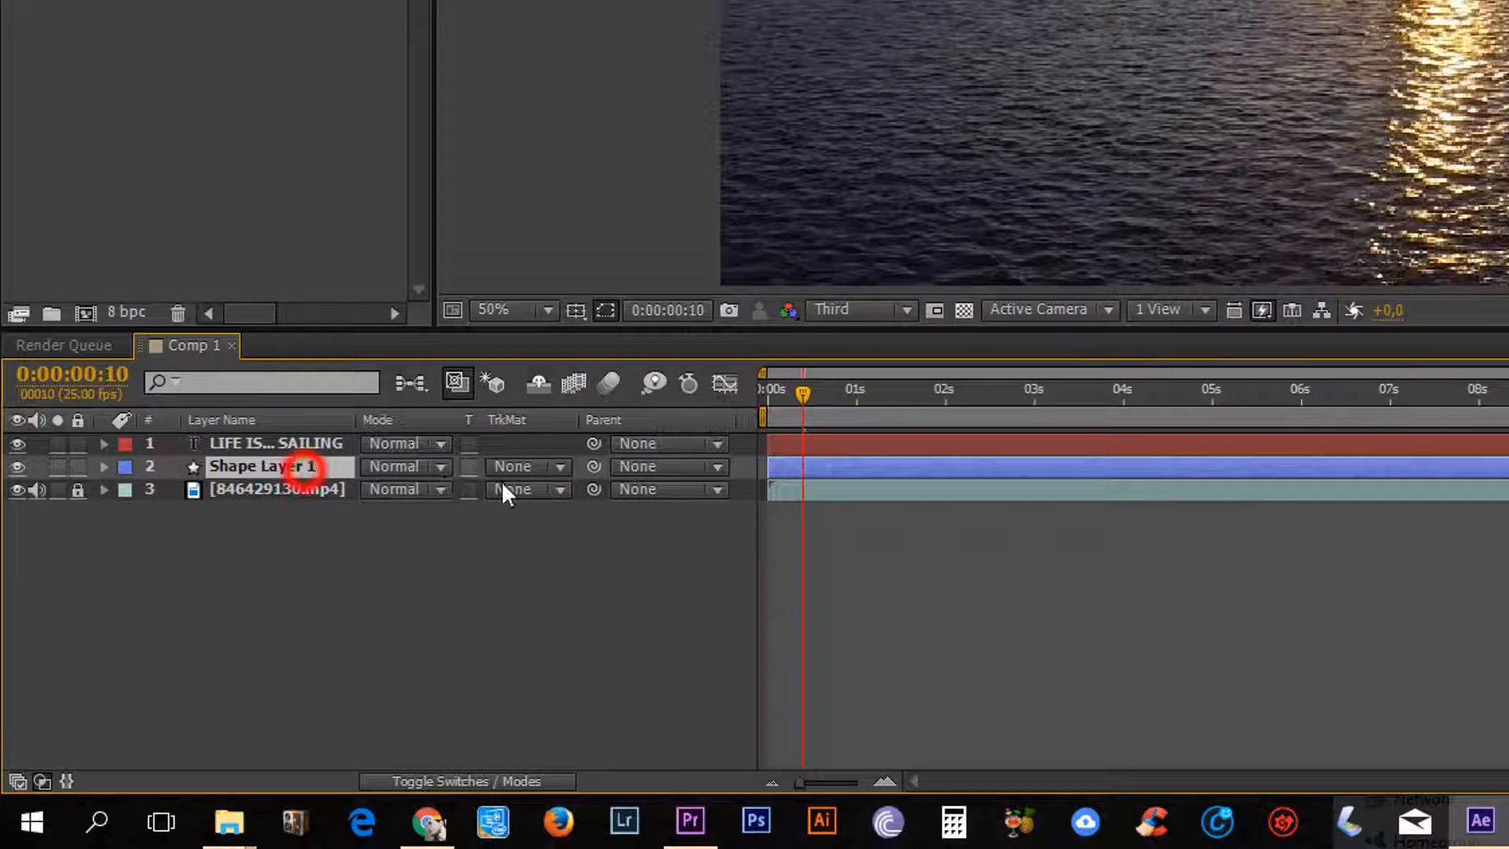
click(560, 466)
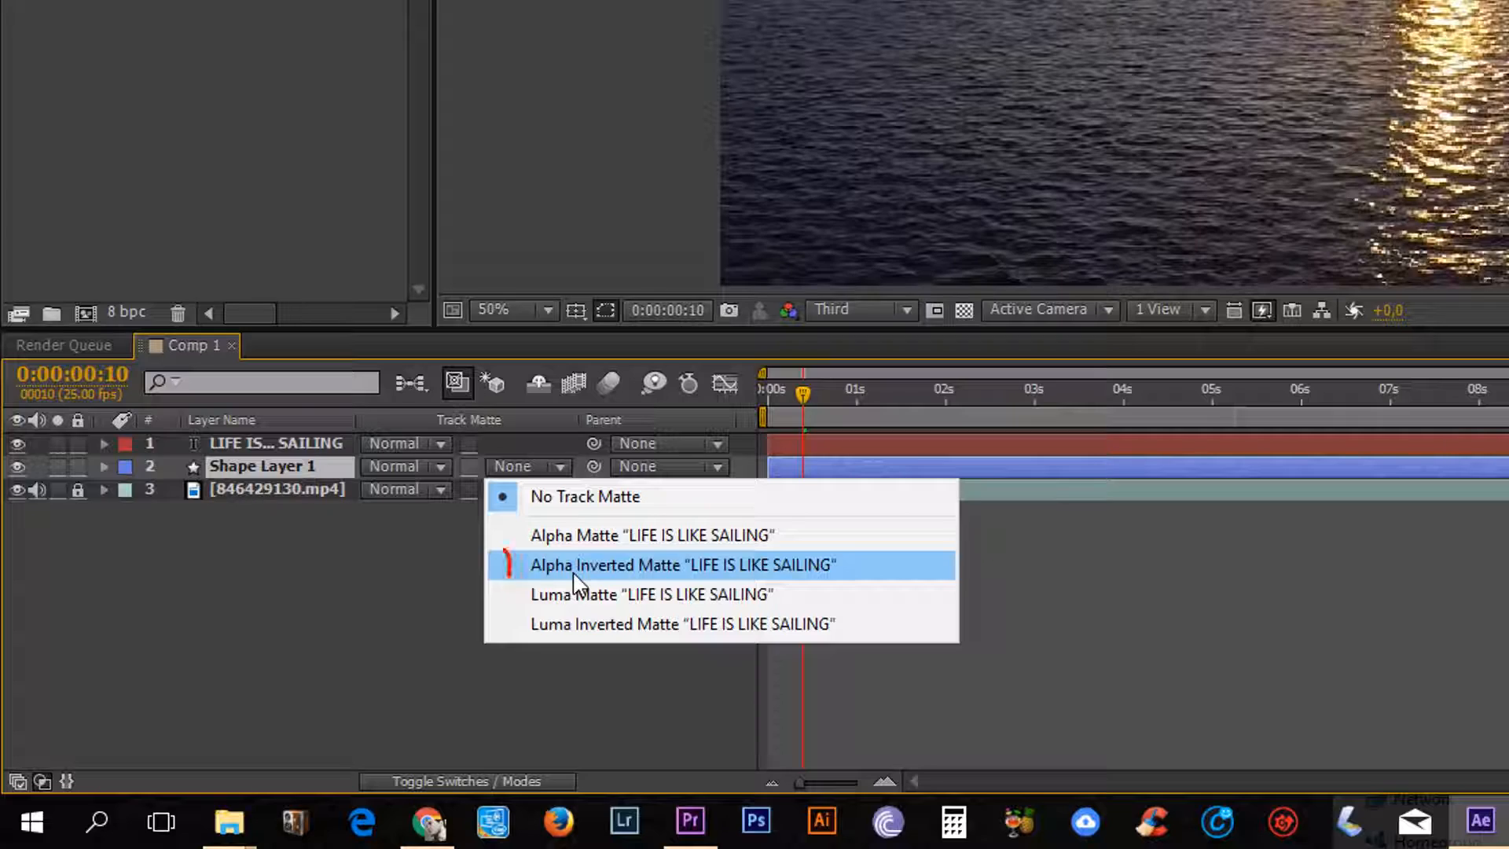
click(574, 575)
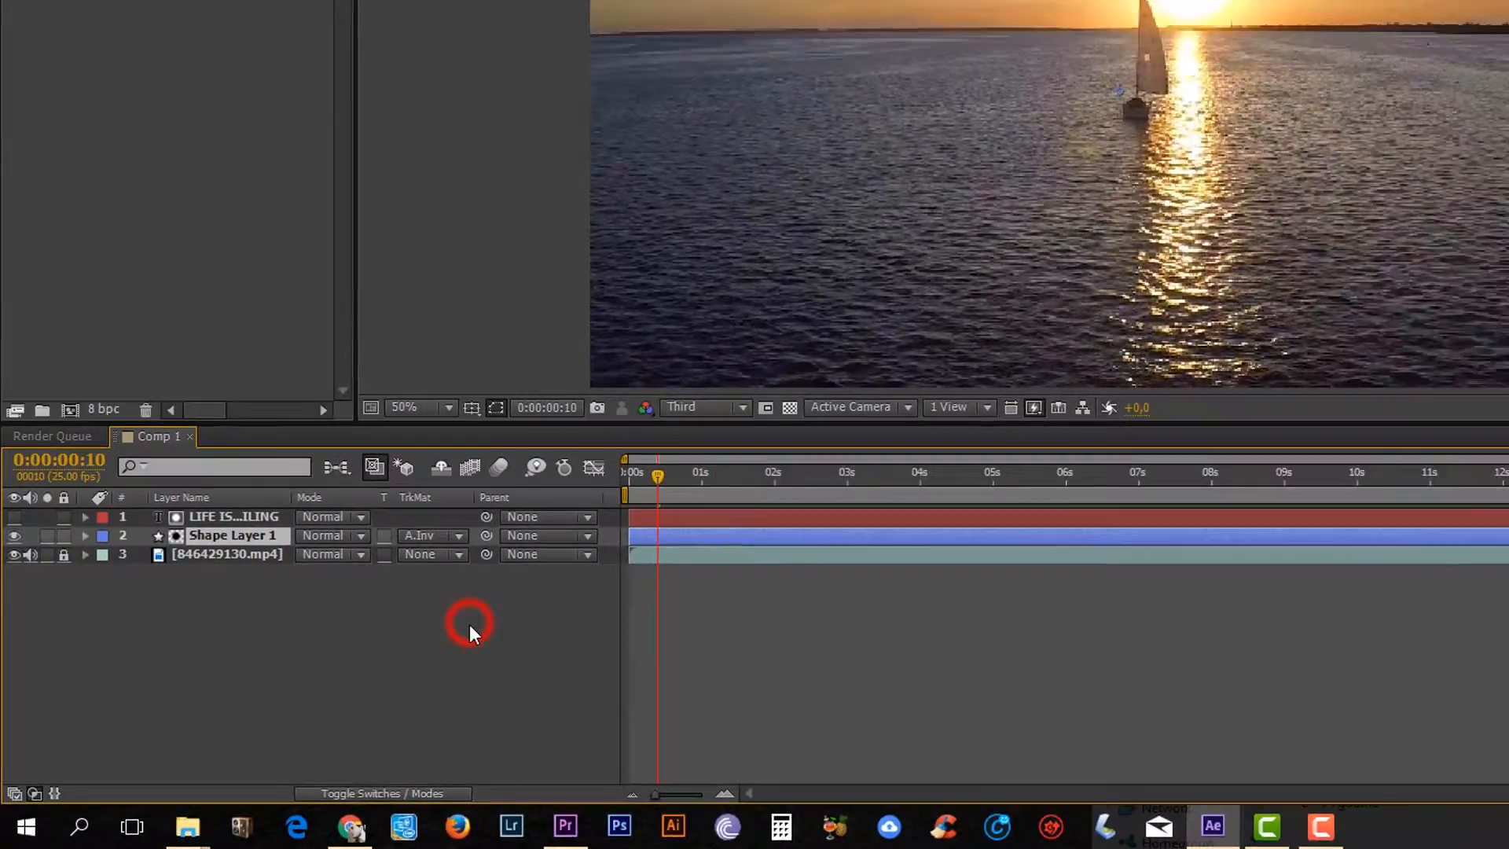
click(470, 624)
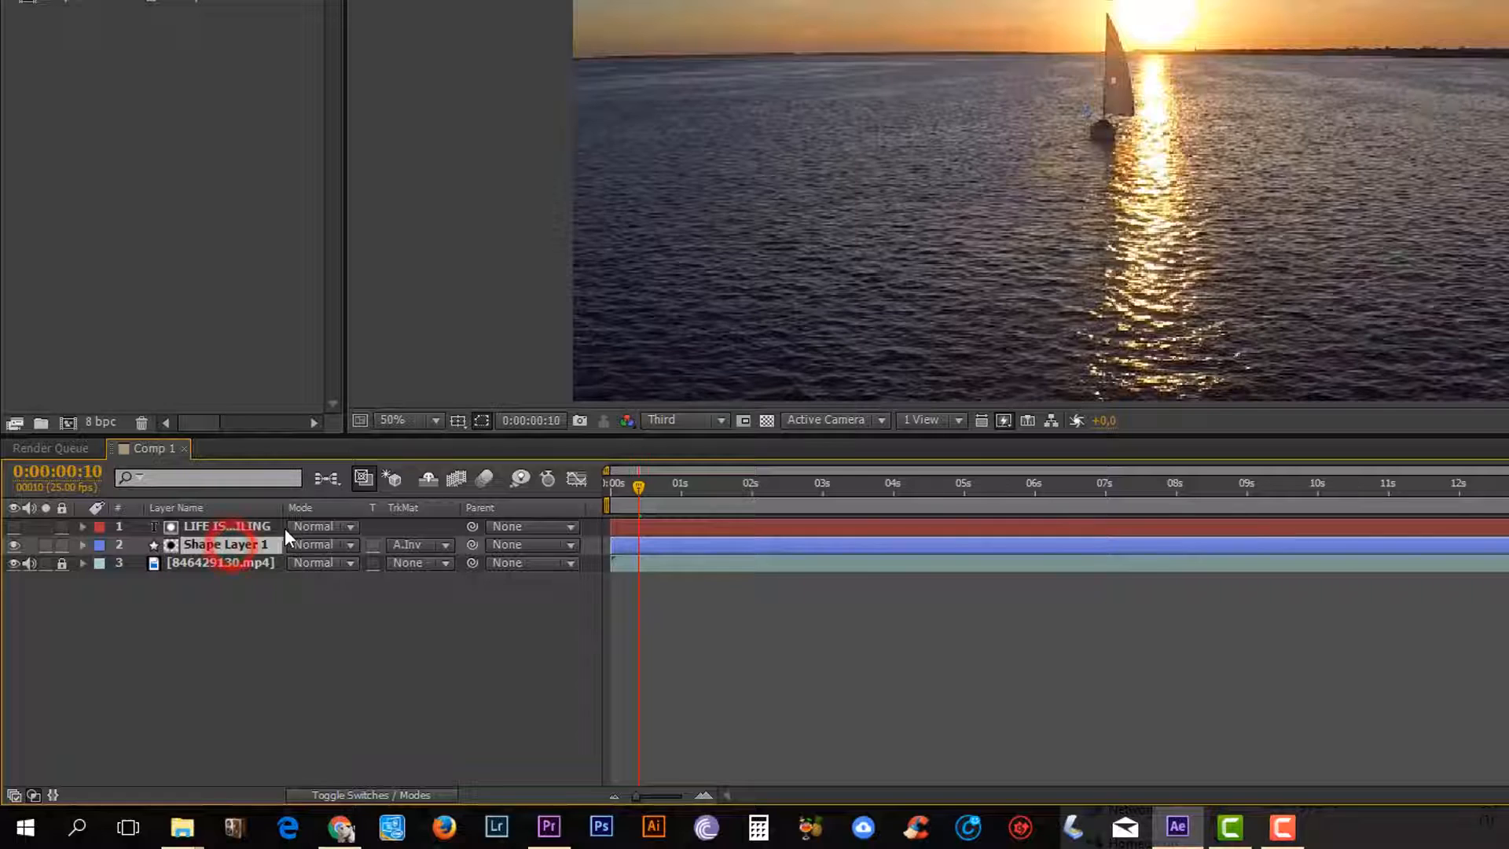
- Set Shape Layer 1's opacity to 0% at 0:00:01:01 and enable opacity keyframing there
click(168, 624)
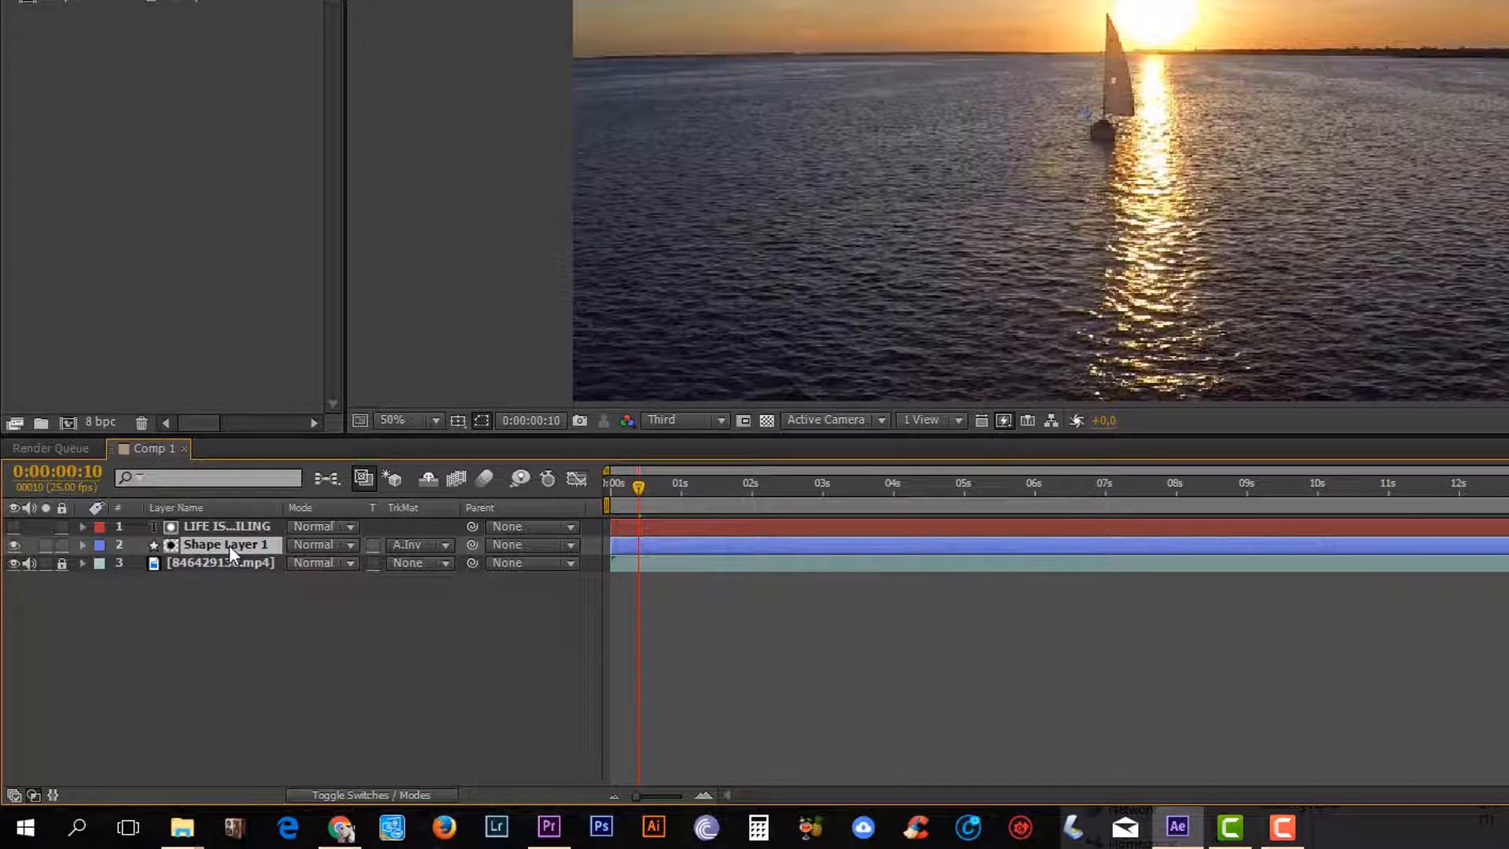
key(t)
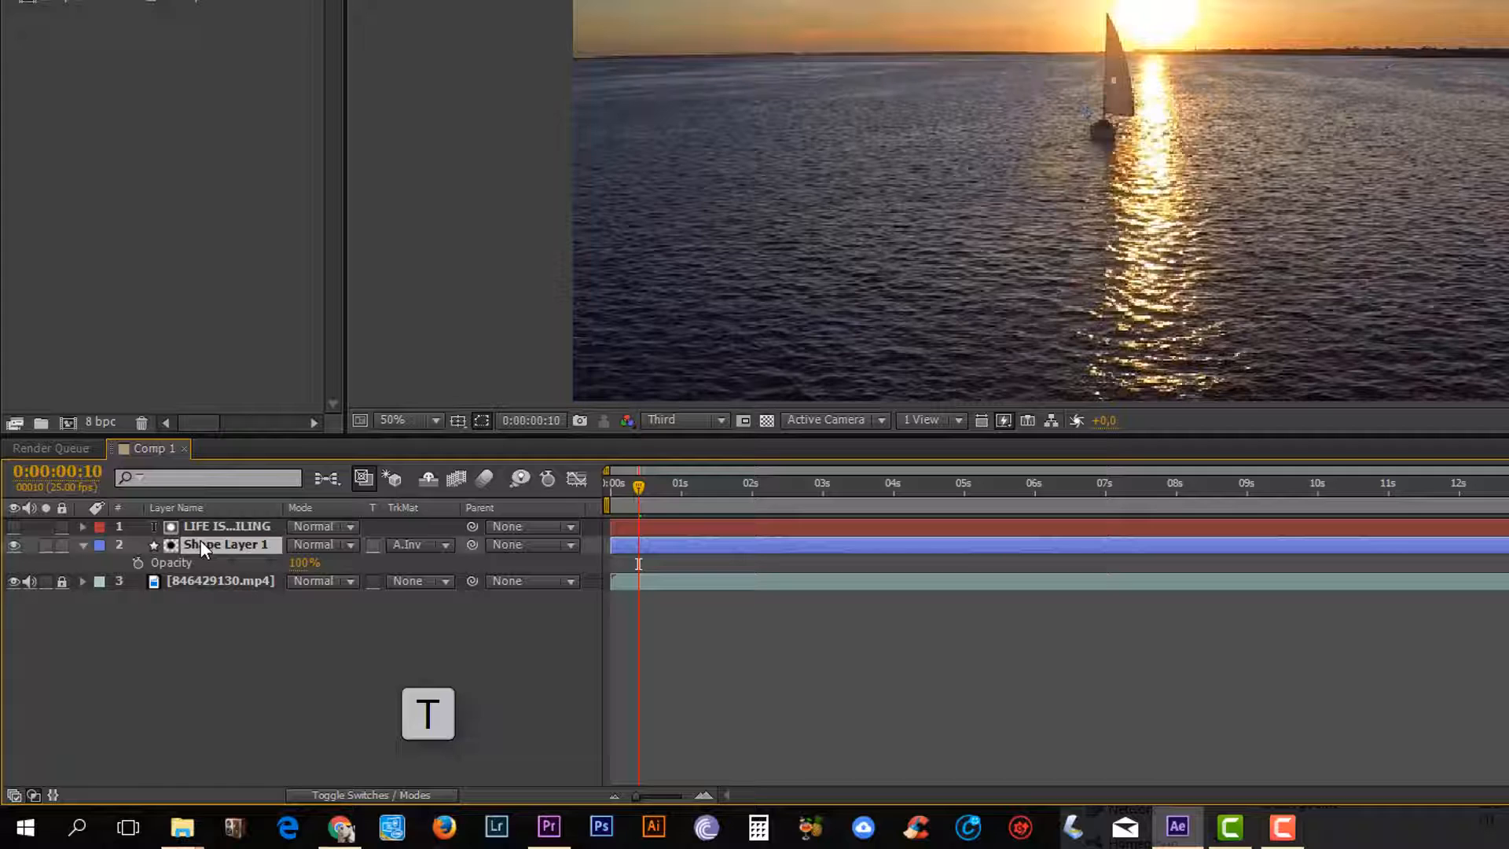
drag(645, 489, 687, 484)
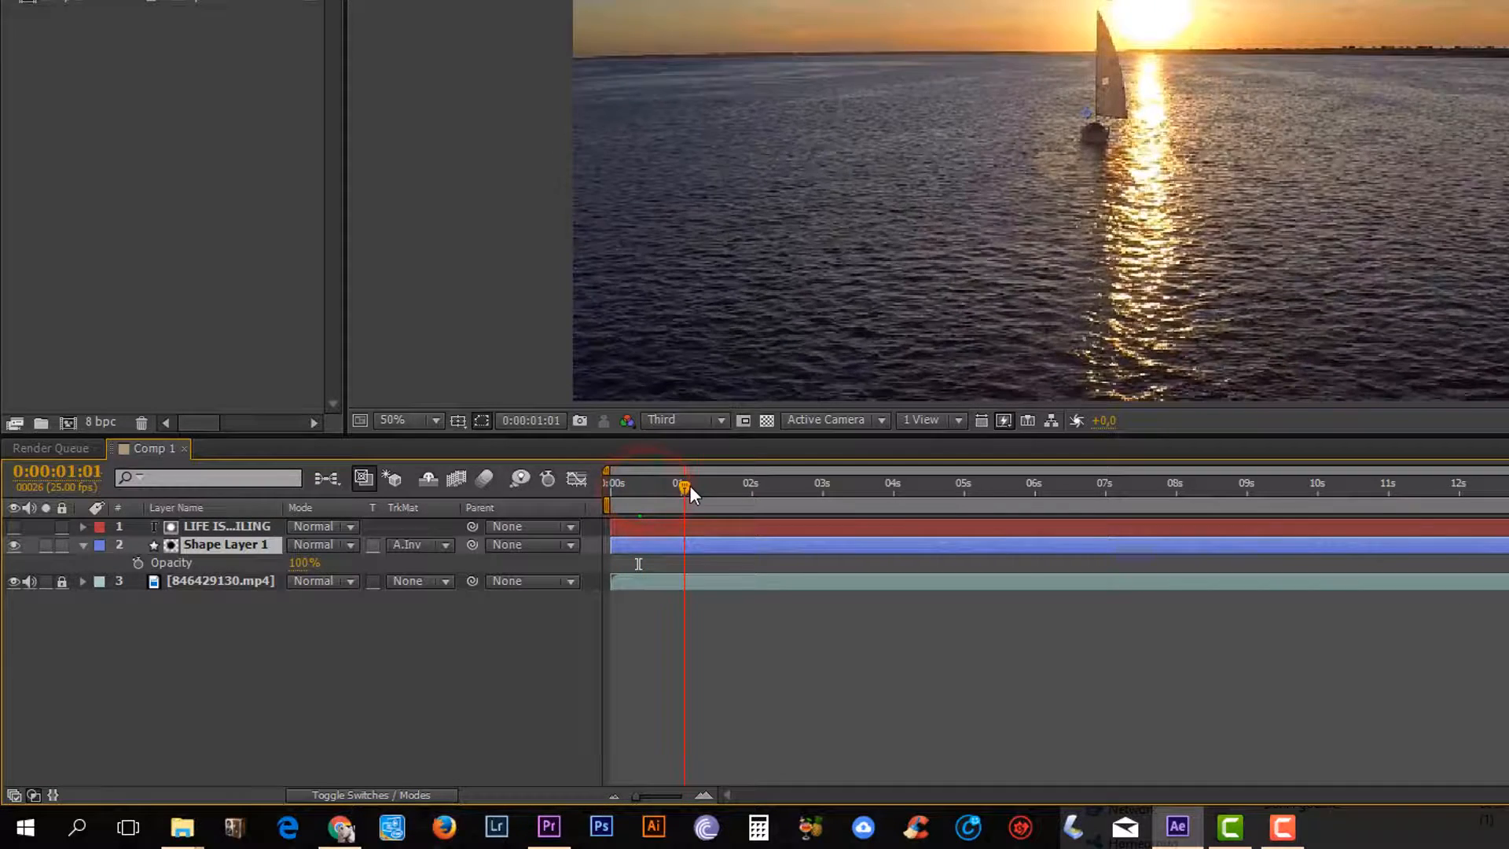
click(308, 563)
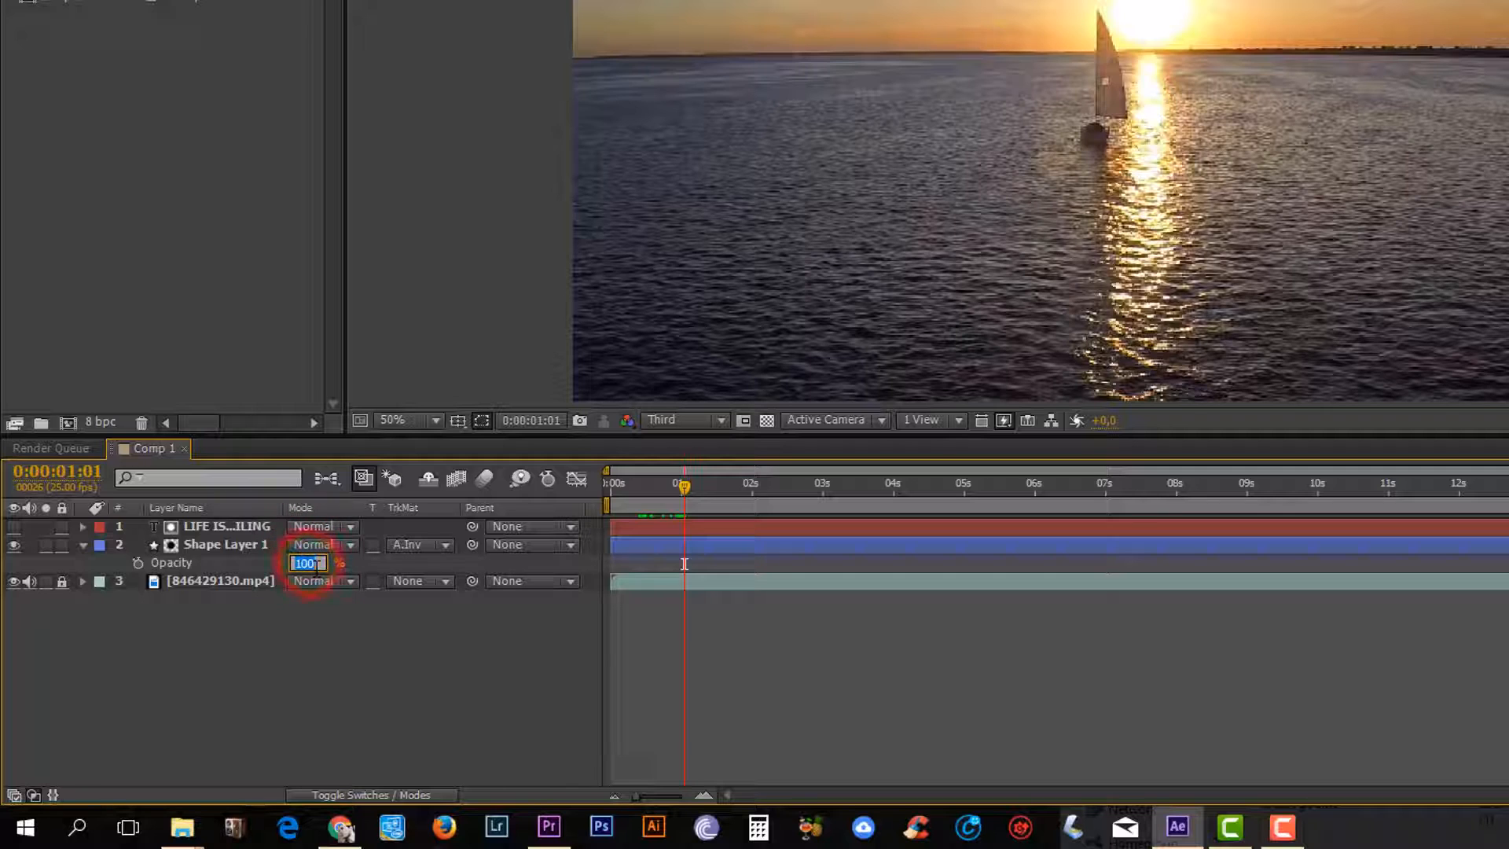
key(Return)
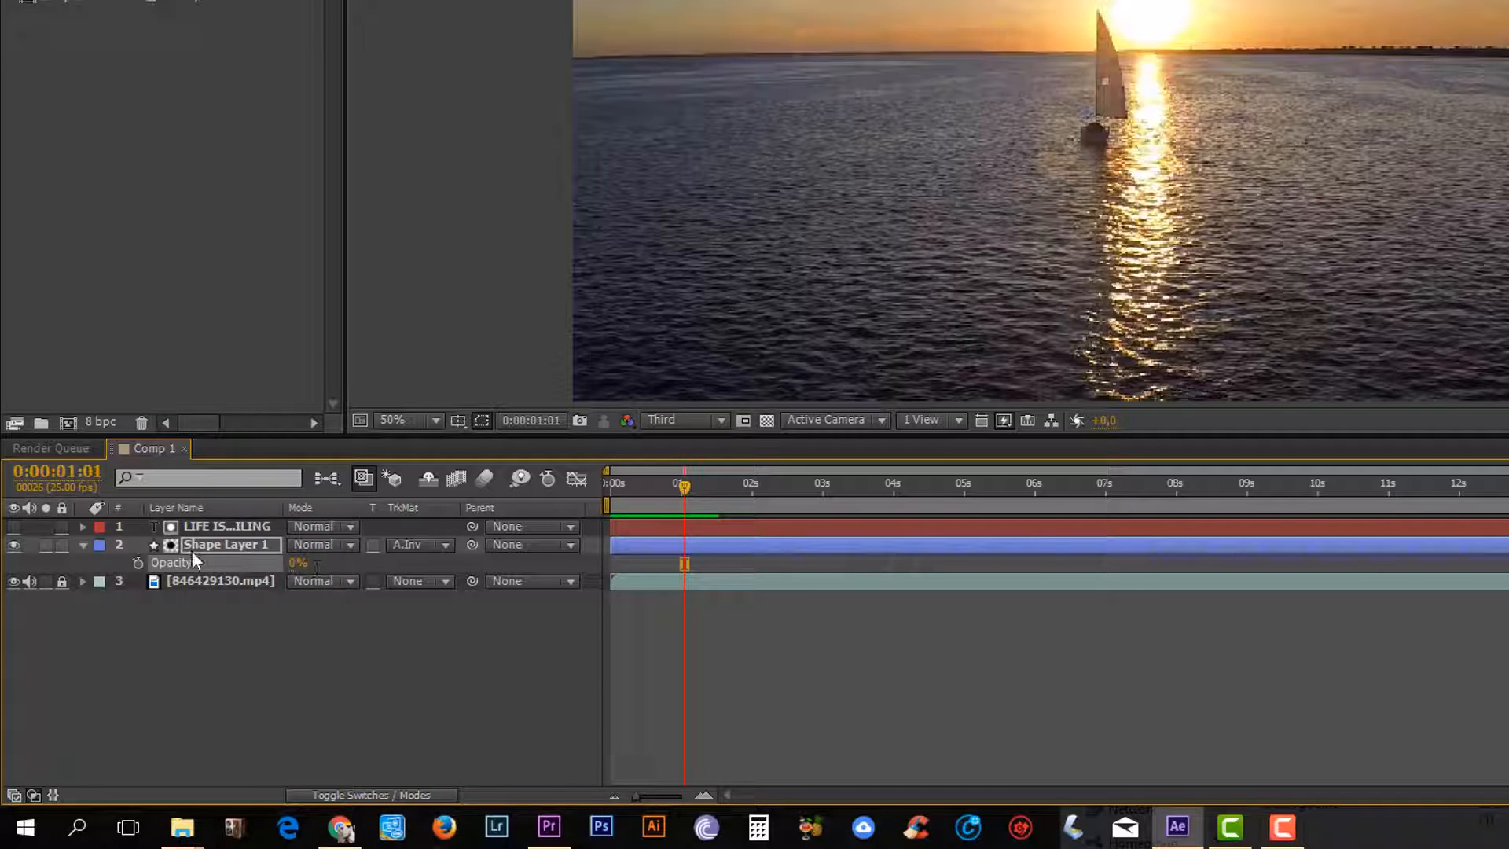
click(140, 561)
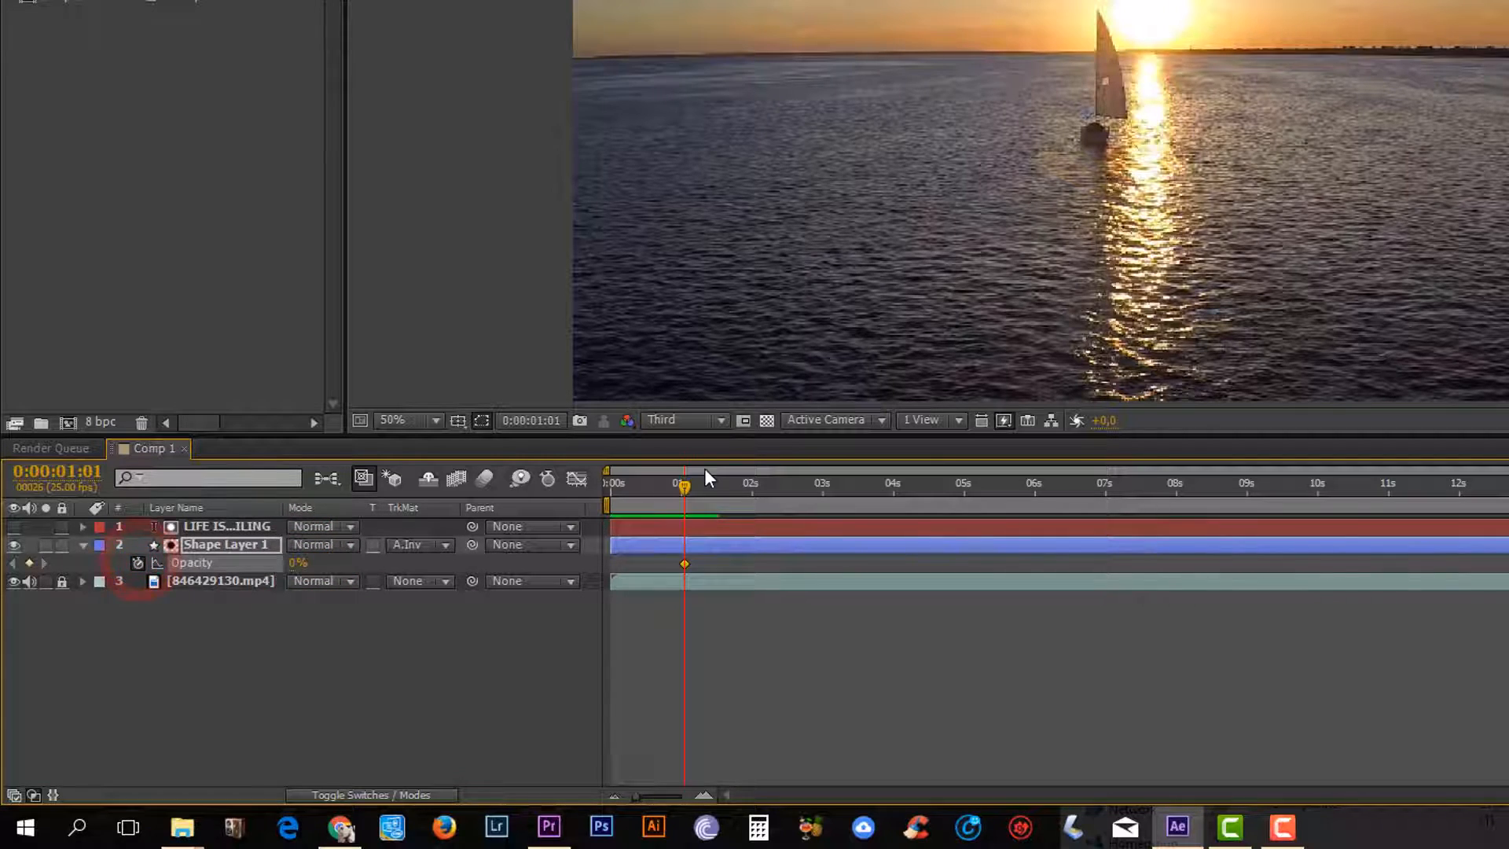
- Add a 100% opacity keyframe to Shape Layer 1 at 0:00:02:04
click(689, 485)
drag(699, 487, 759, 488)
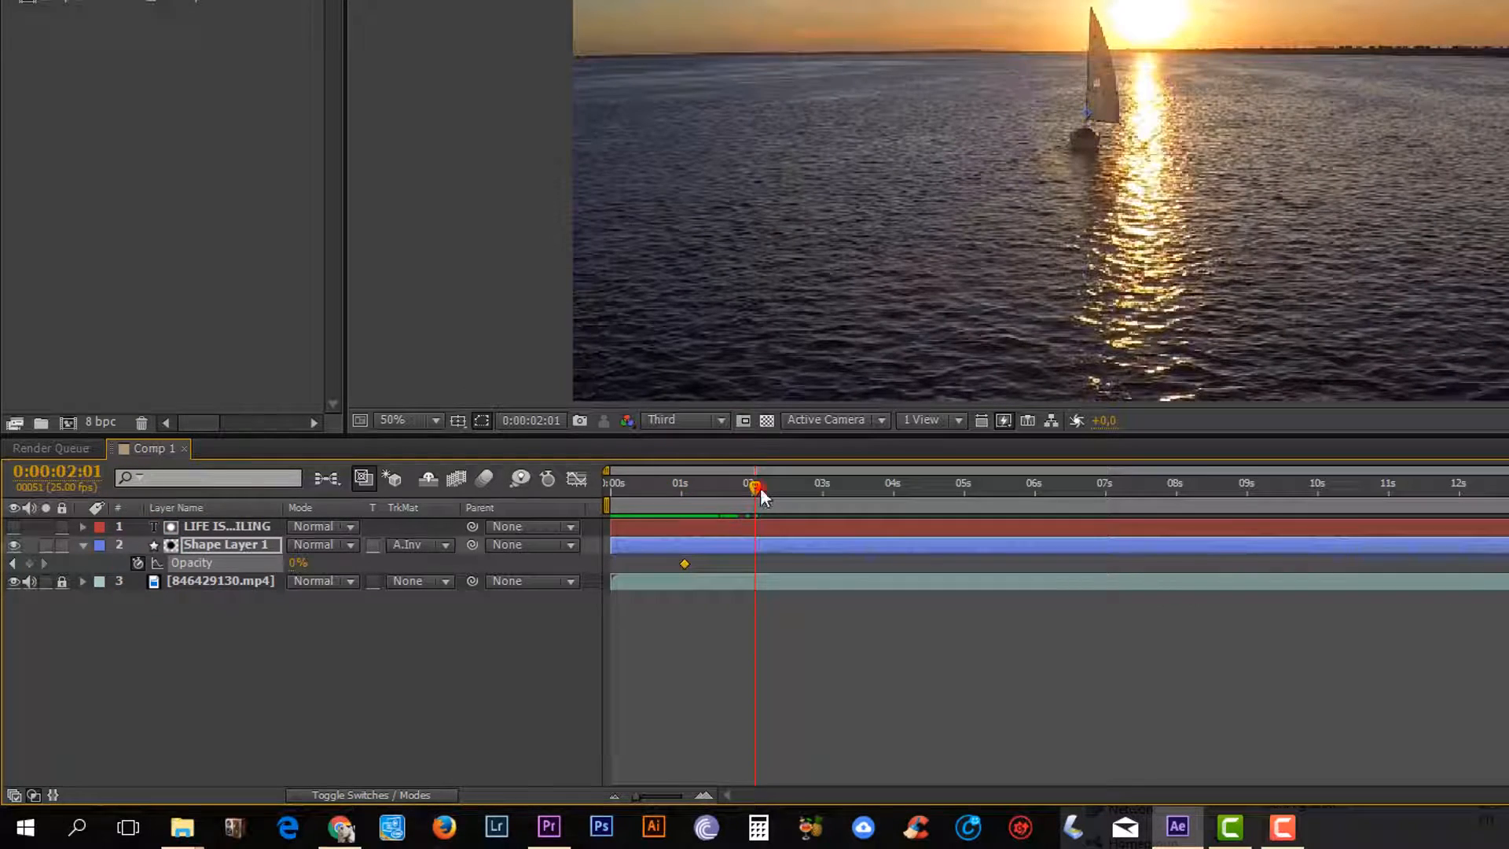
click(764, 487)
click(295, 562)
text(100)
key(Return)
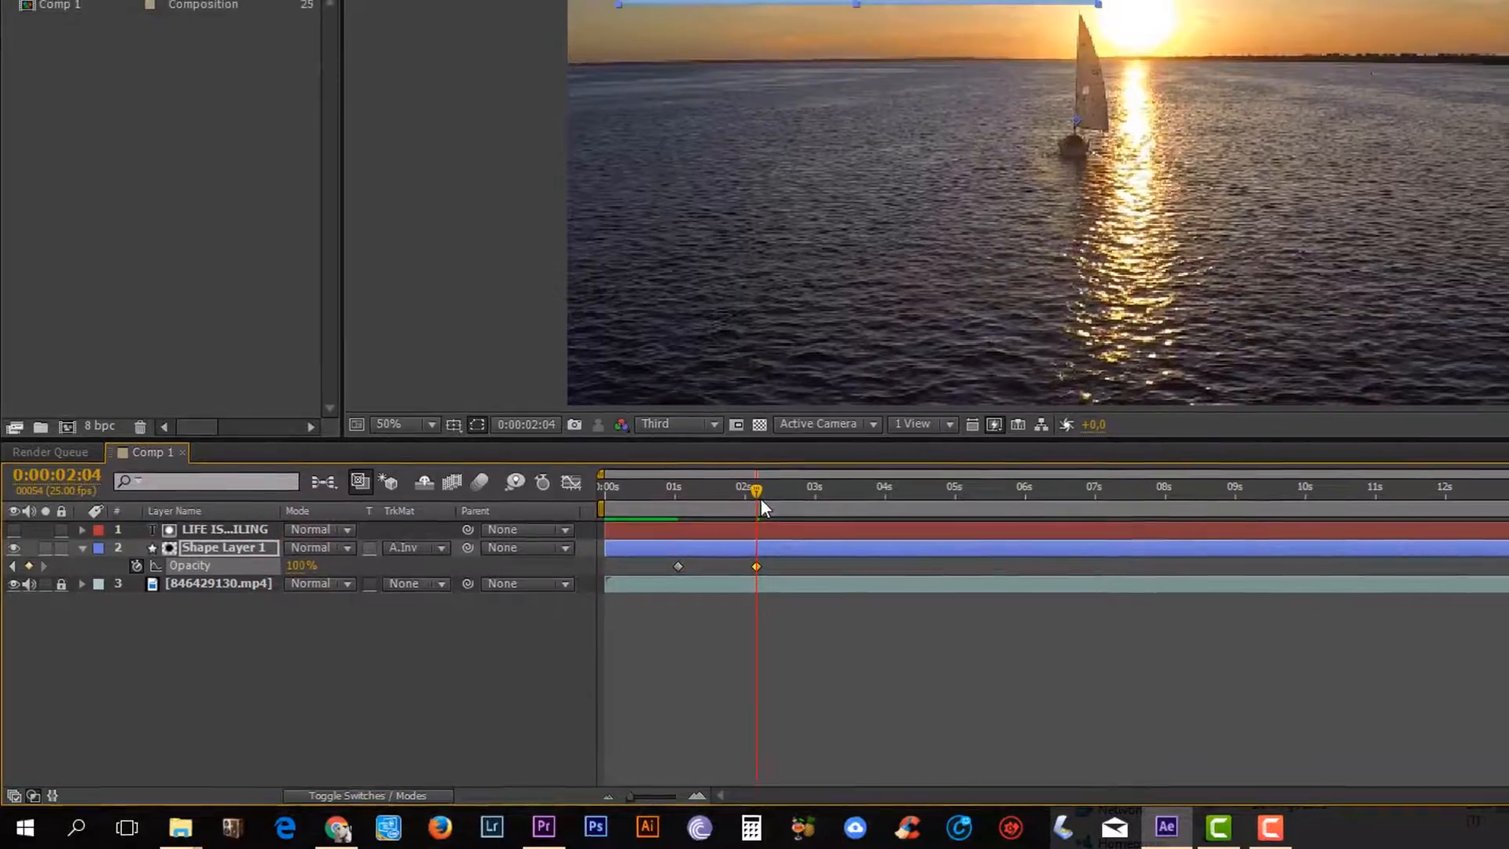
- Play the composition from 0:00:00:00 to check the transparent title's opacity fade-in
drag(762, 487, 538, 484)
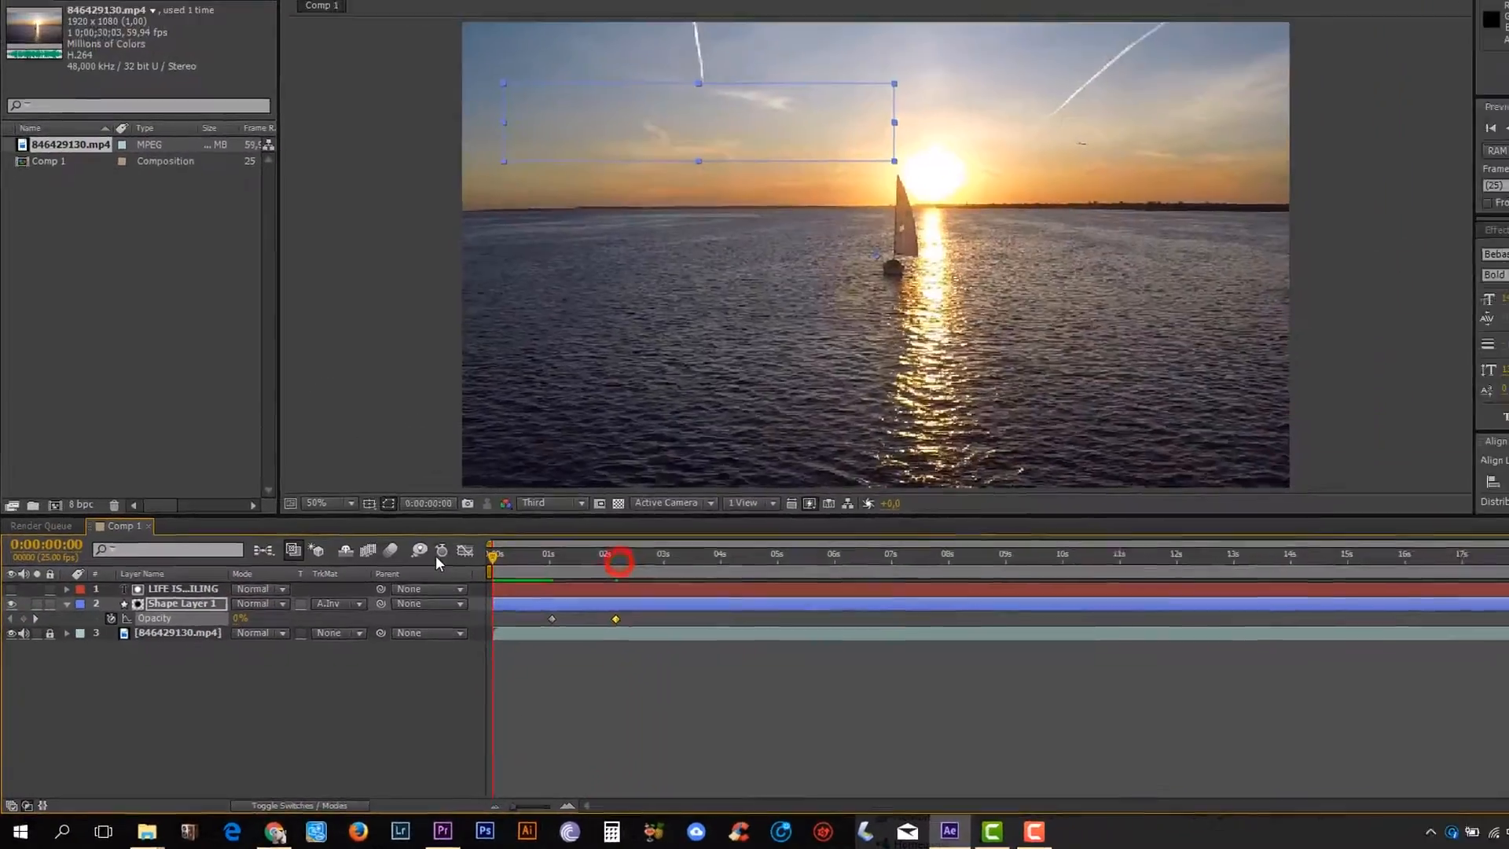
key(space)
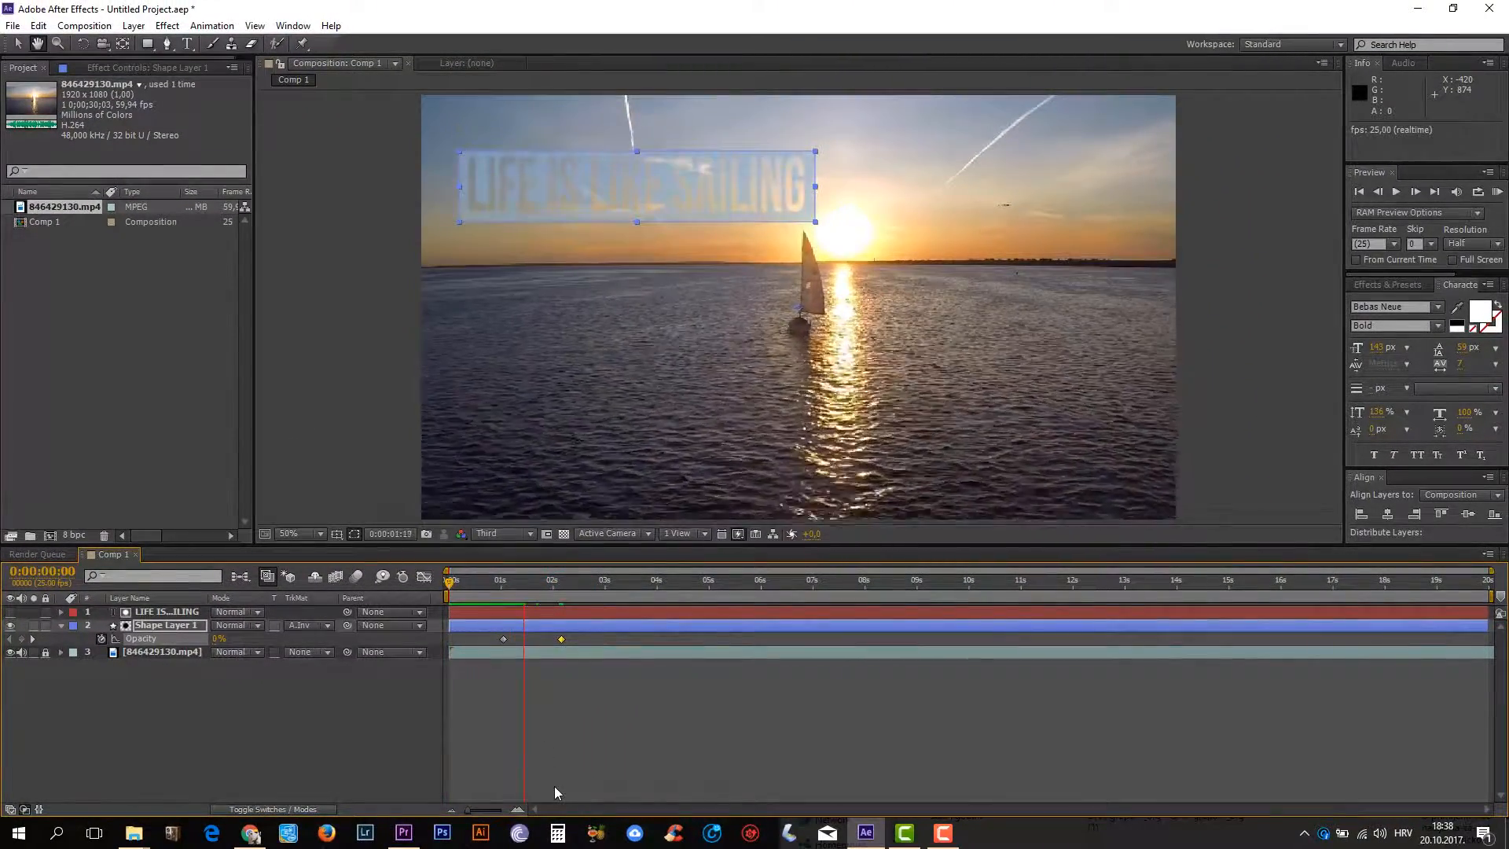
- Stop the preview, returning the current time to 0:00:01:01, and collapse Shape Layer 1's properties
key(space)
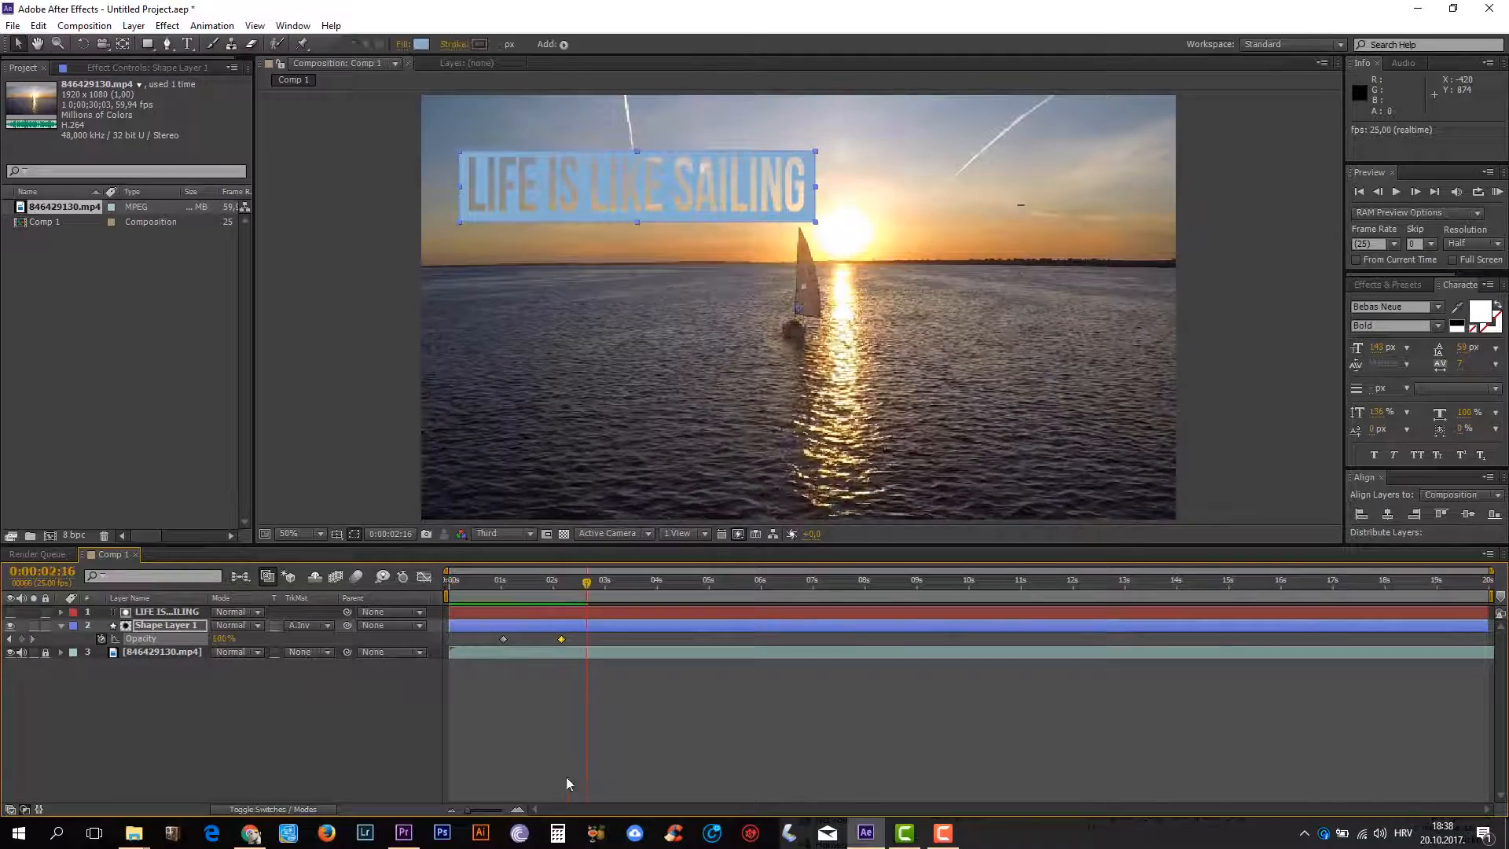
click(386, 444)
drag(591, 594, 506, 591)
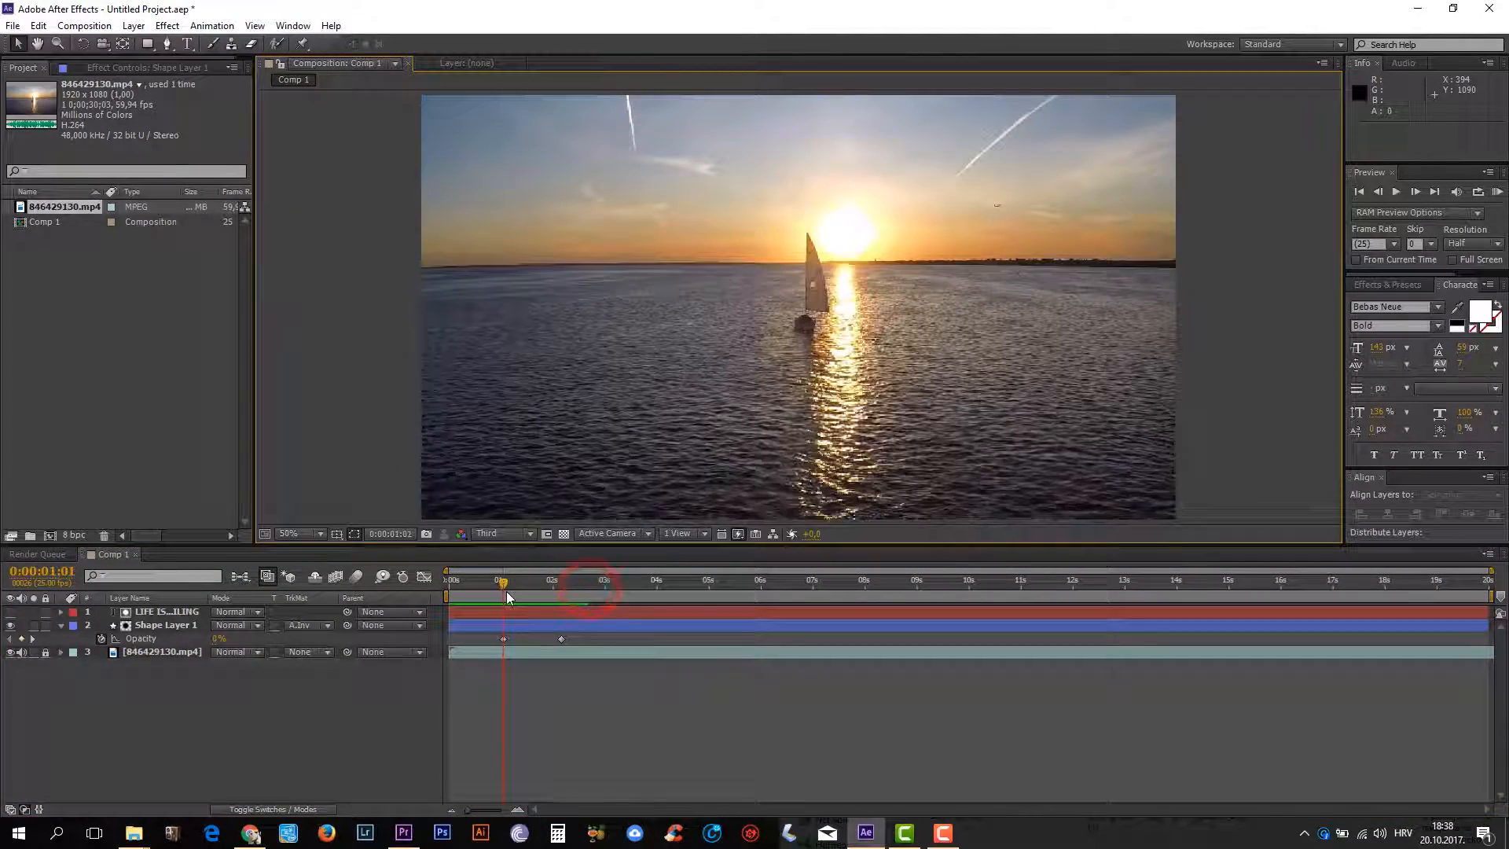
click(62, 625)
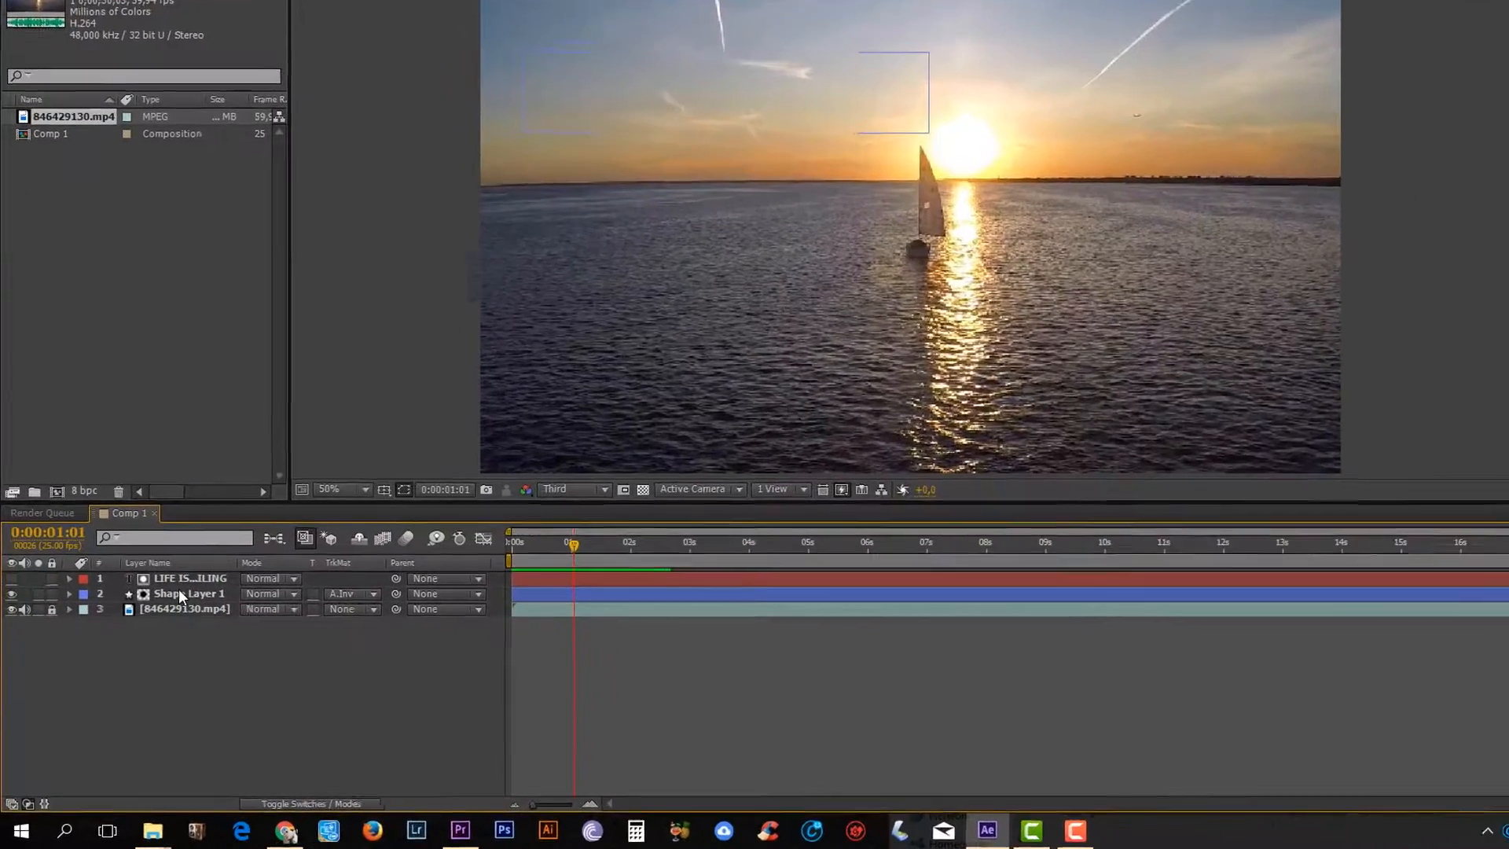
- Duplicate Shape Layer 1 together with its "LIFE IS LIKE SAILING" text layer
click(177, 594)
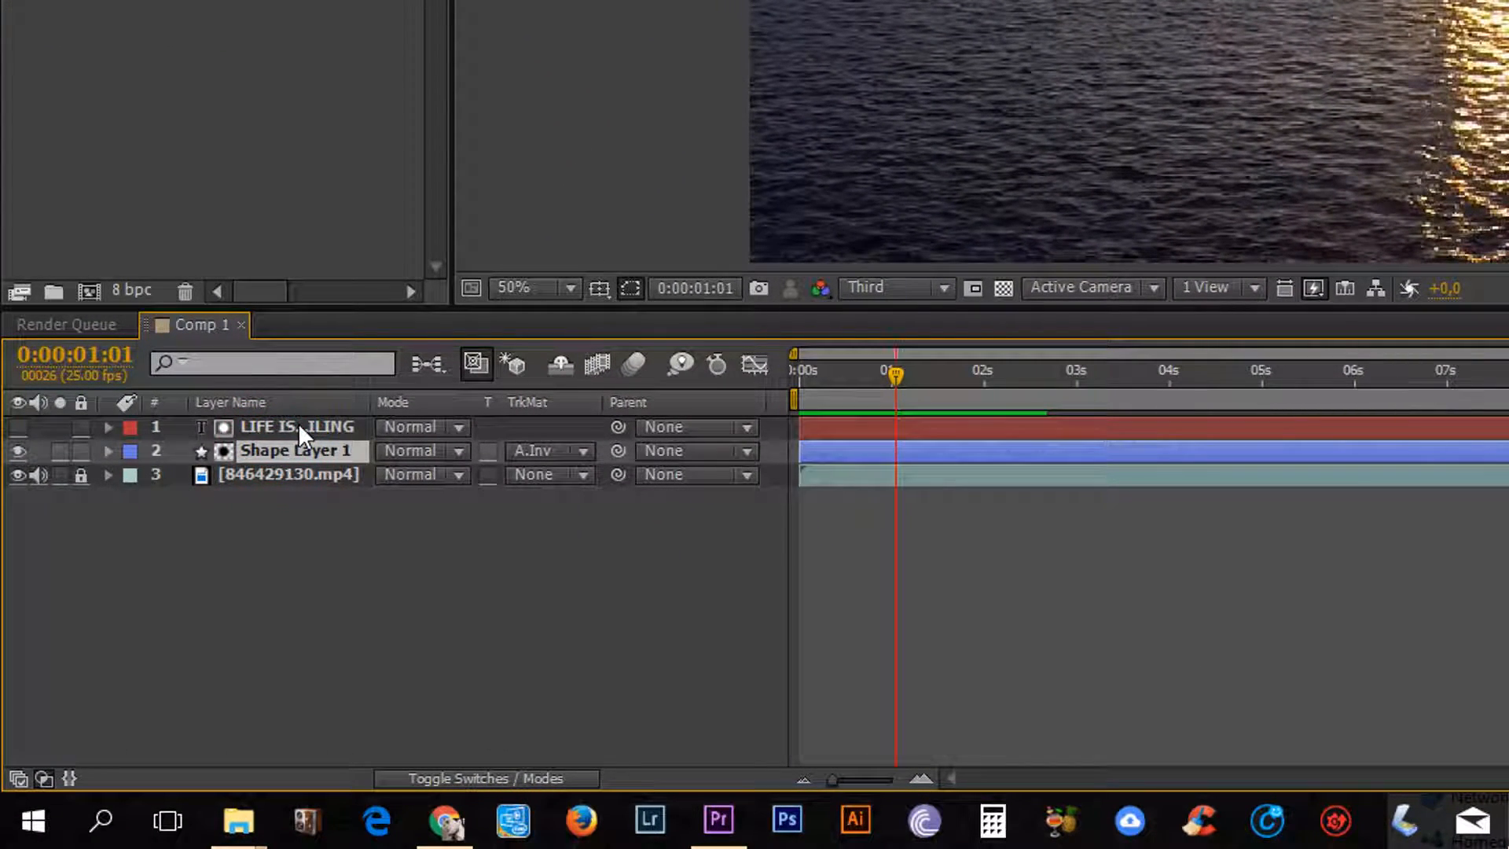
key(ctrl)
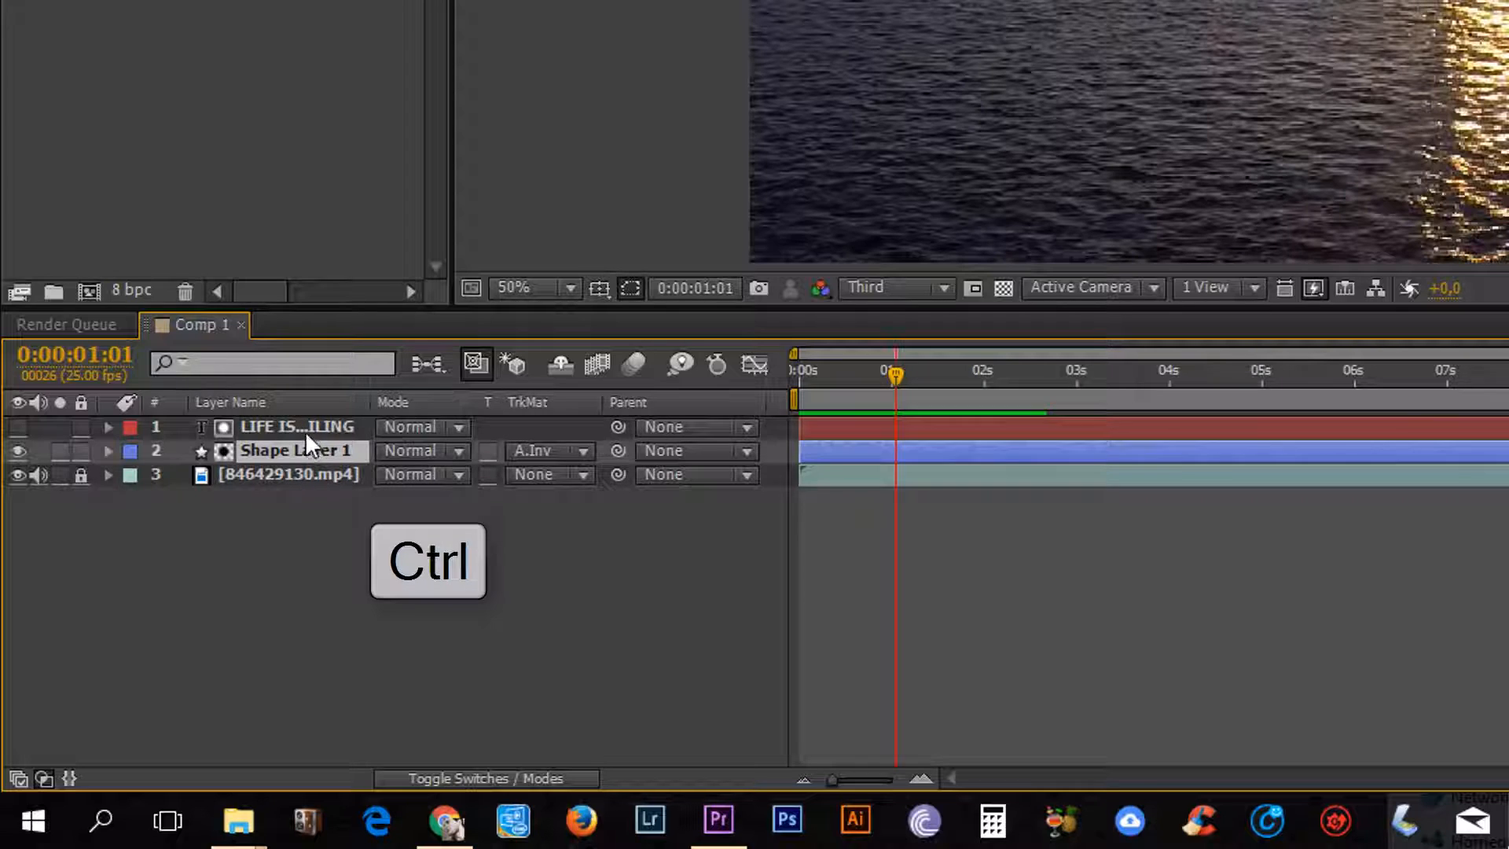
ctrl+click(320, 427)
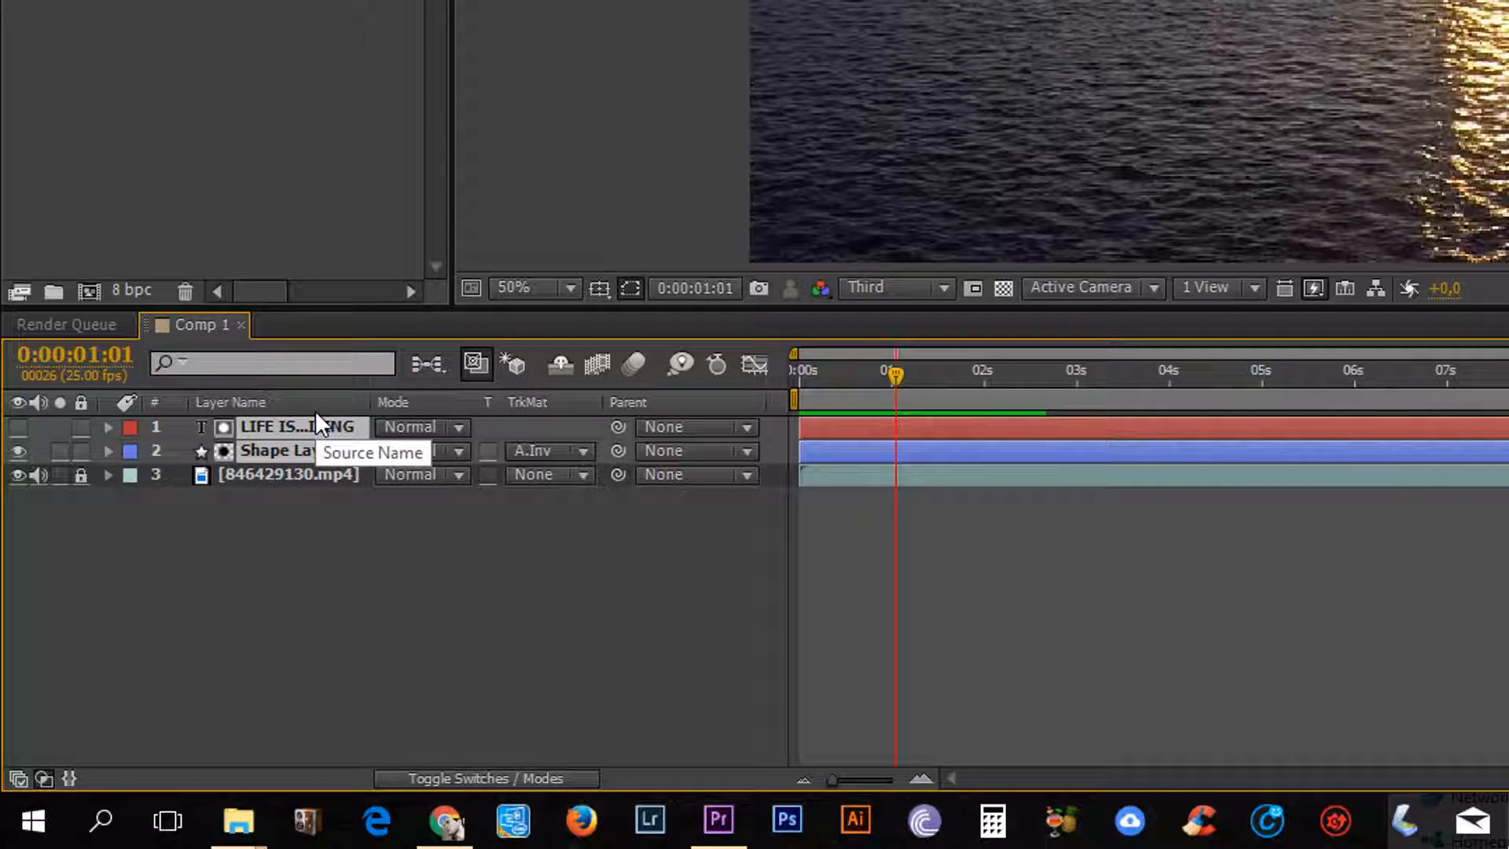
key(ctrl+d)
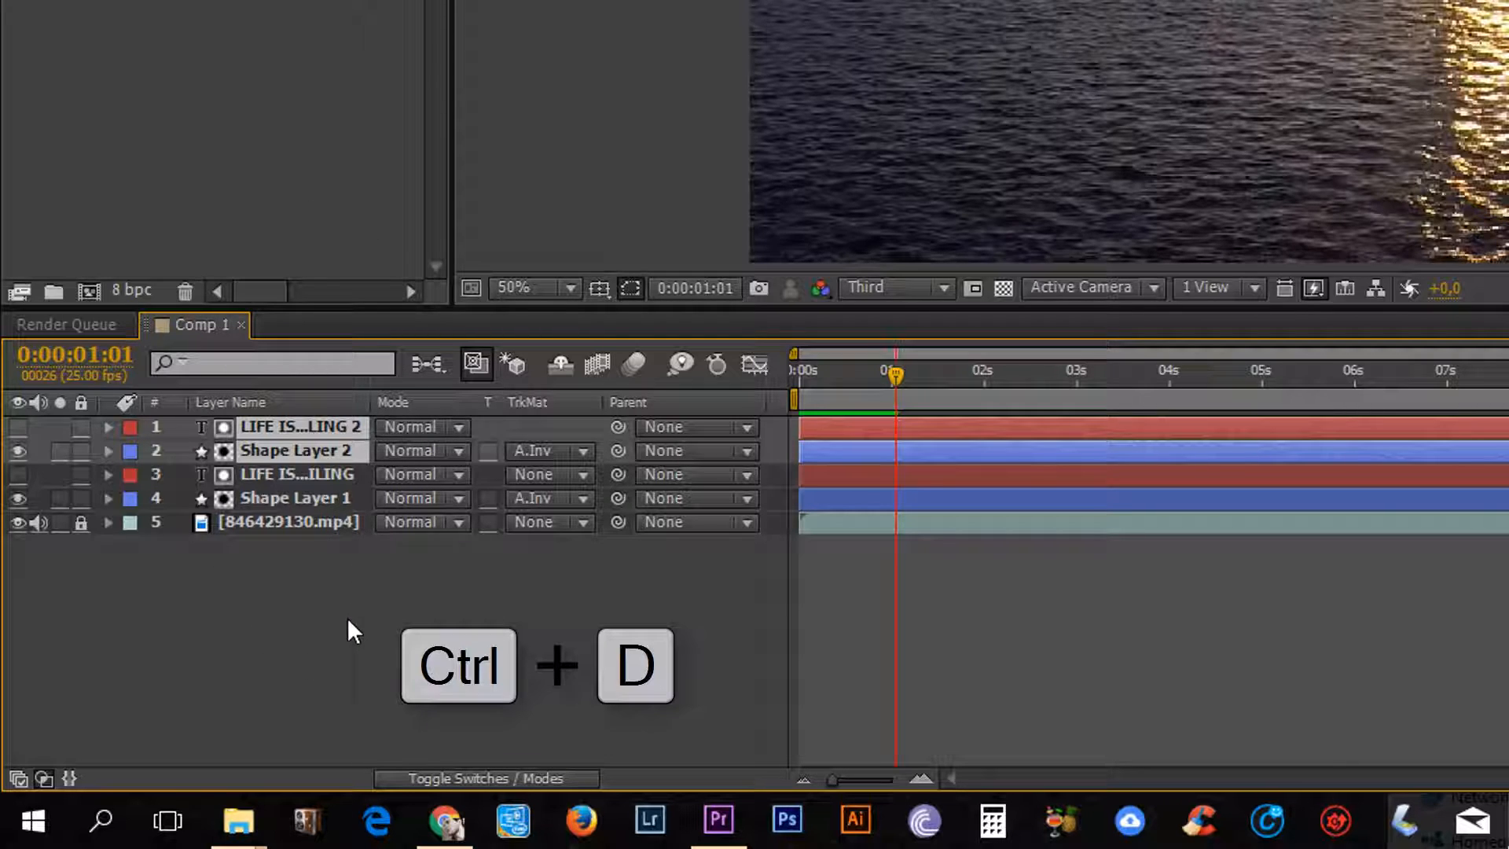
- At 0:00:01:20, change the duplicated title's text to "YOU CAN USE ANY WIND", consulting the sailing quote in Chrome
click(904, 379)
drag(907, 379, 968, 380)
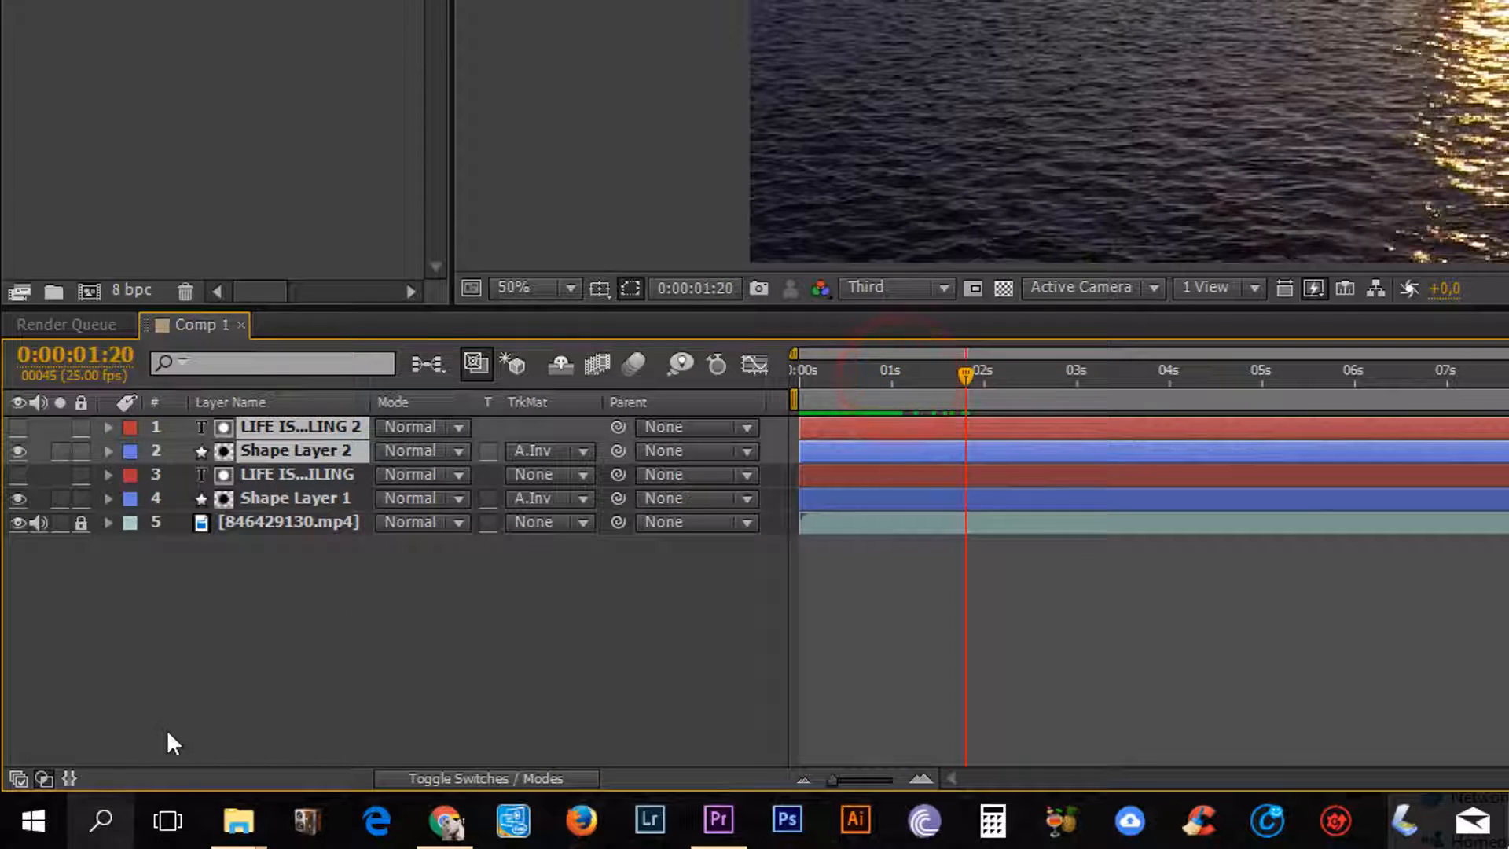
click(270, 687)
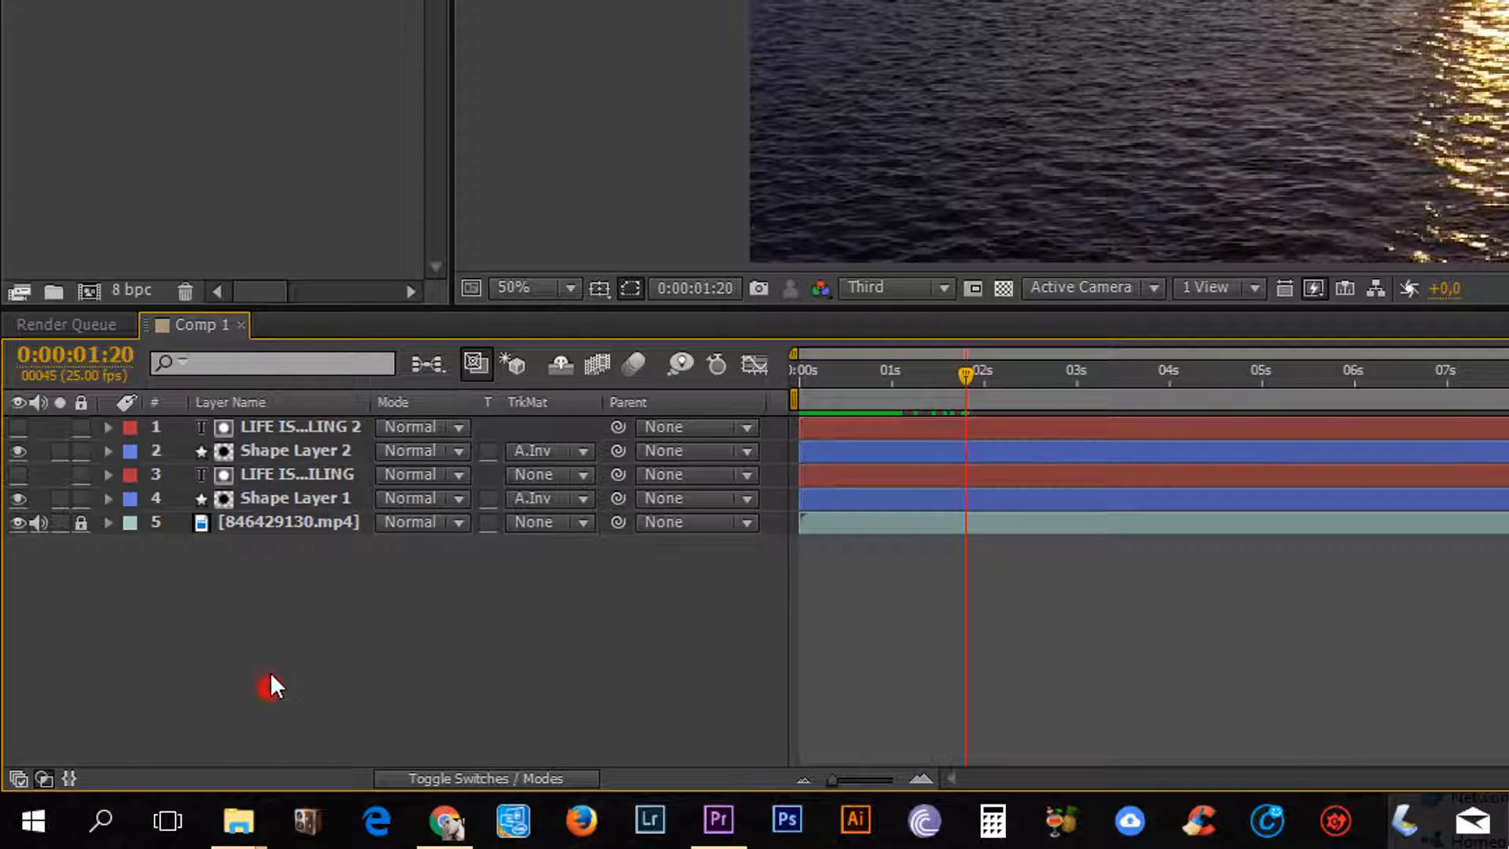
click(289, 427)
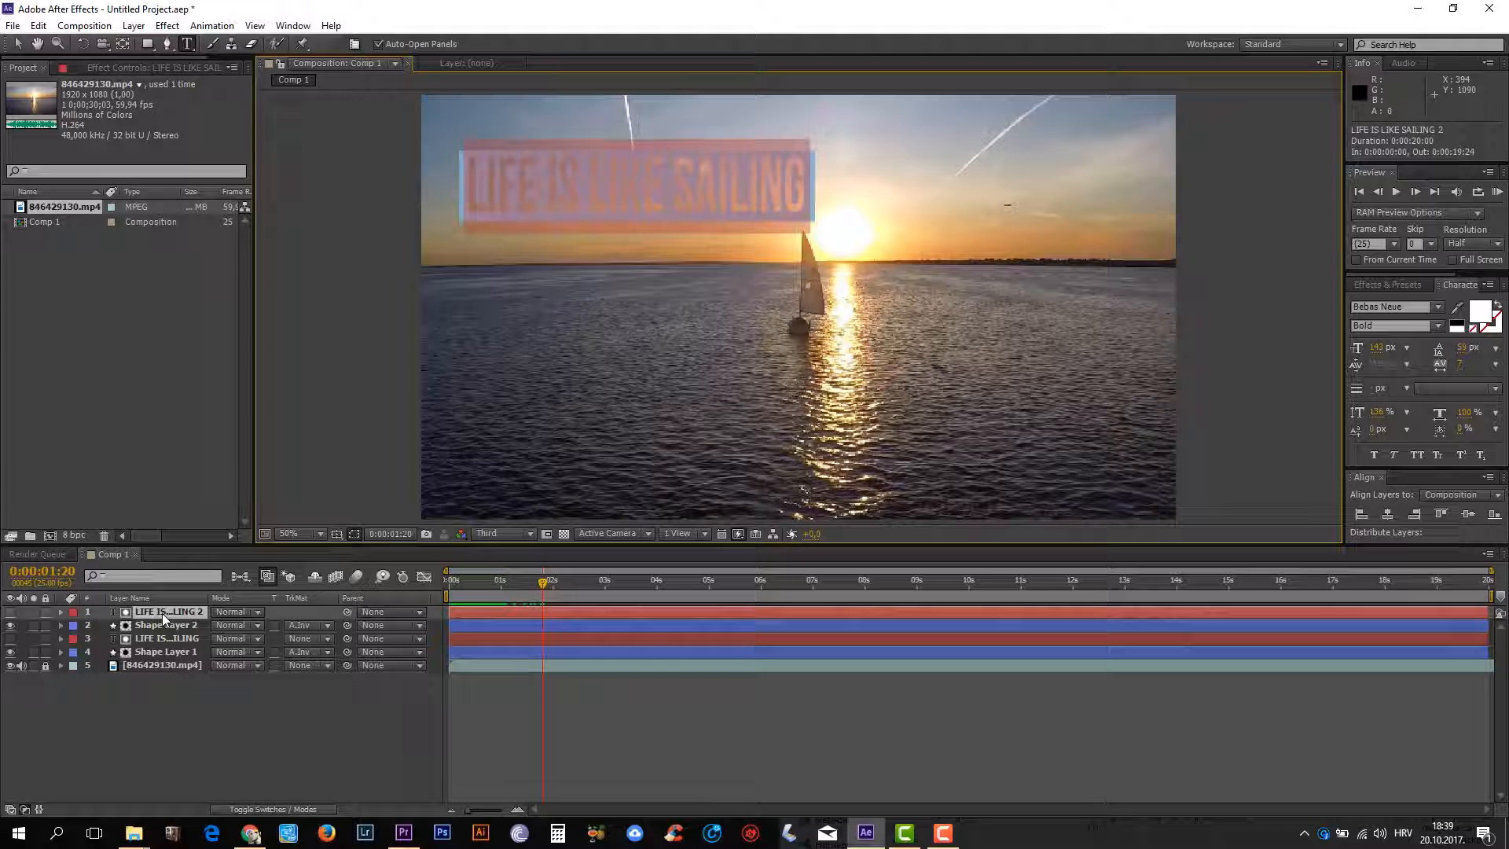
click(250, 835)
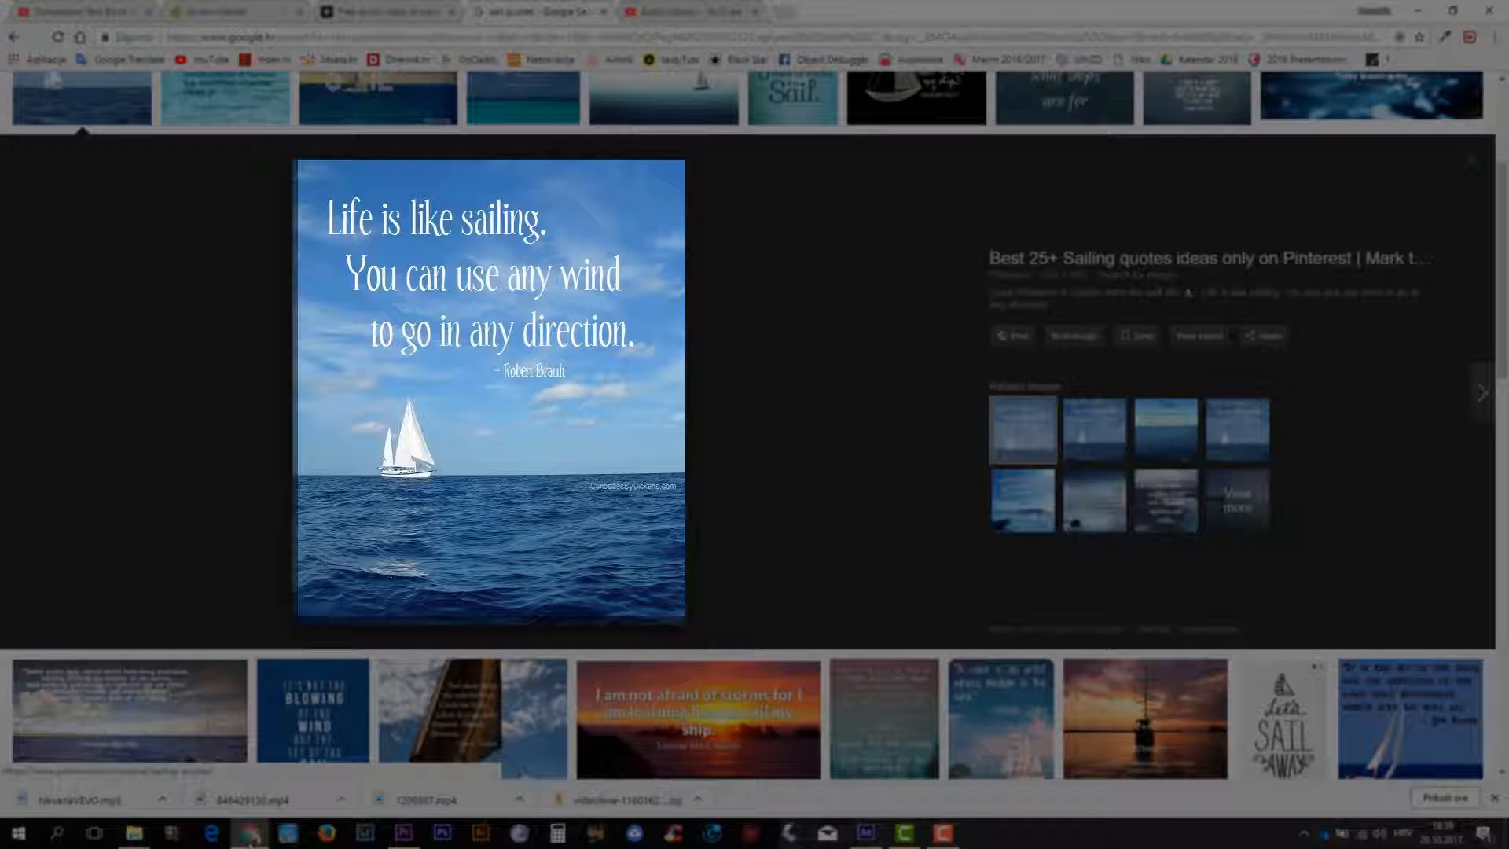
click(250, 835)
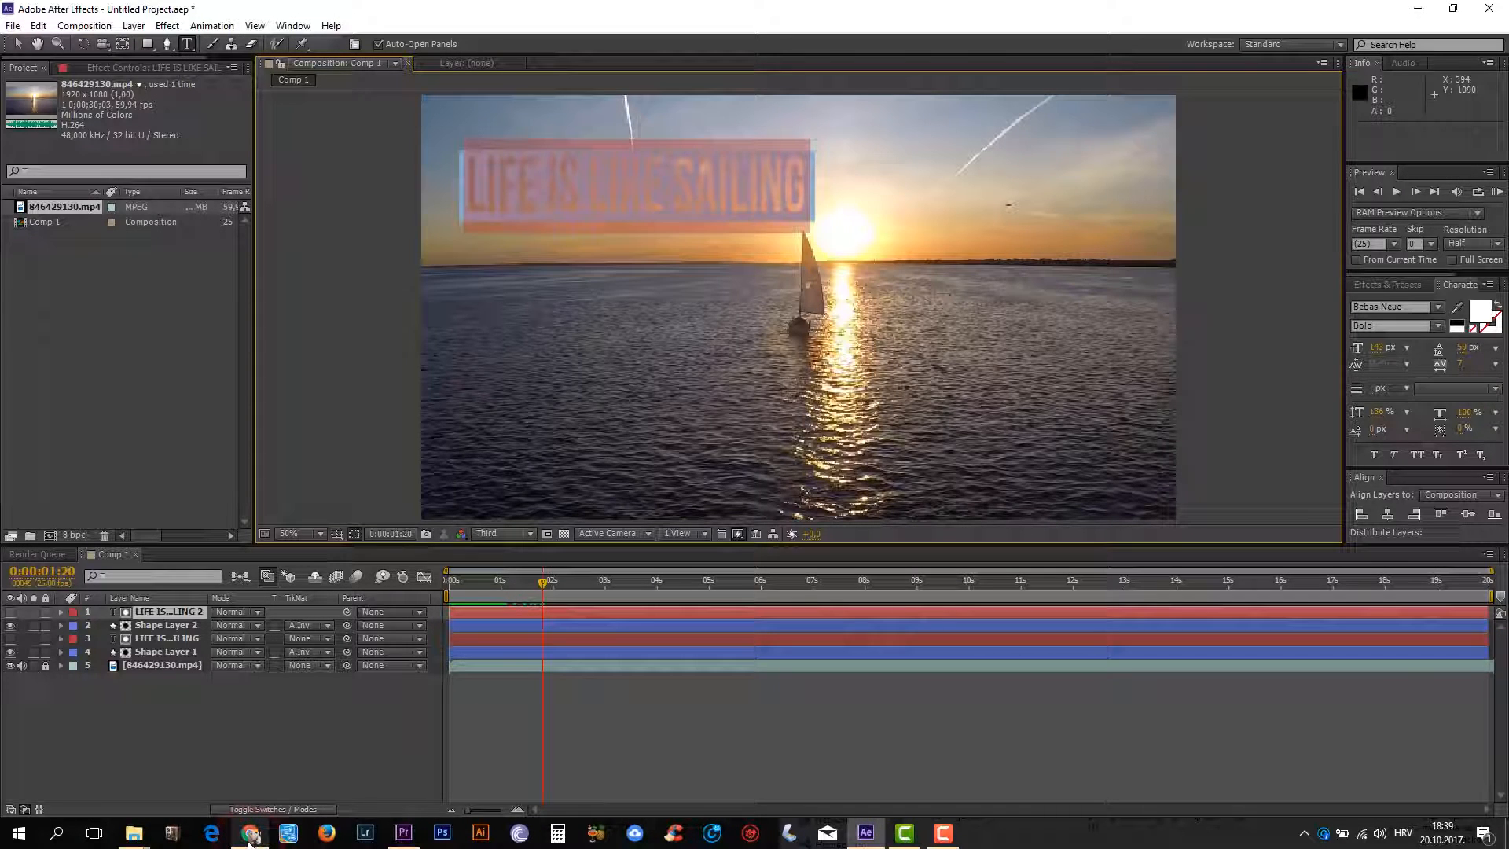
text(O)
text(S LIKE SA)
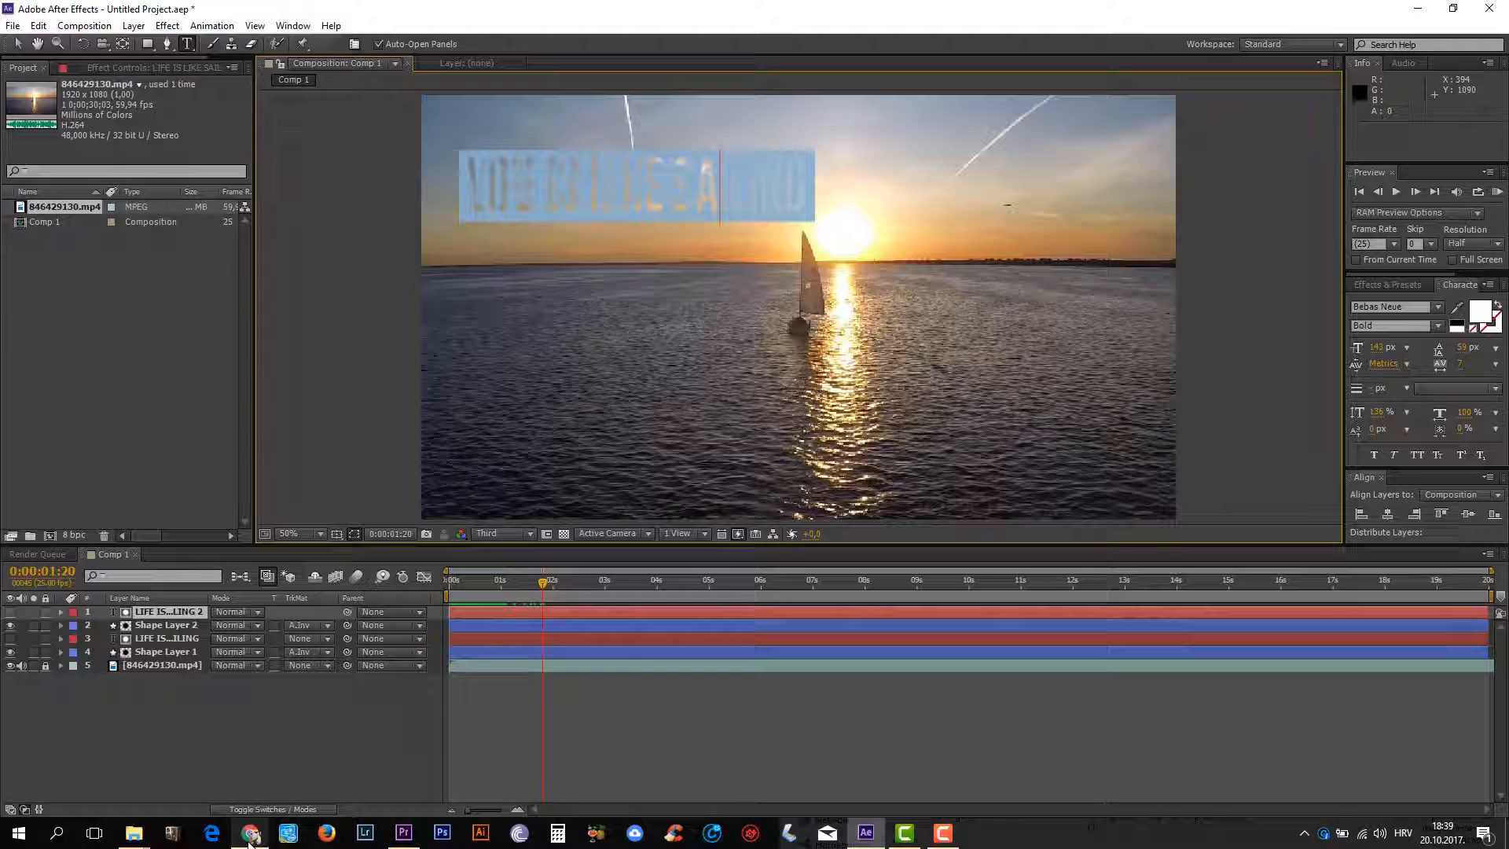
key(BackSpace)
text(AILING)
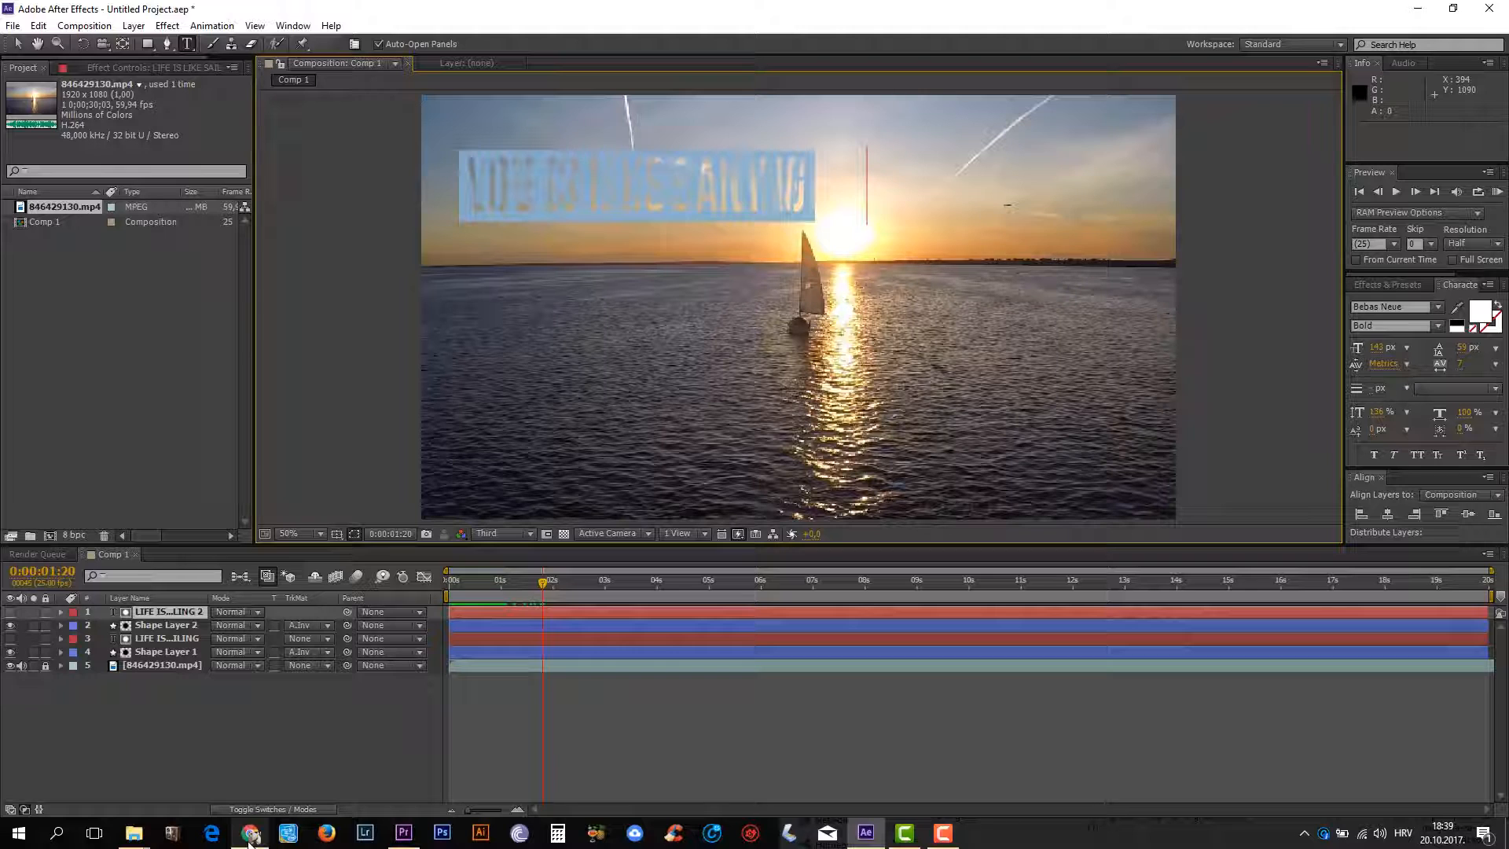
click(15, 43)
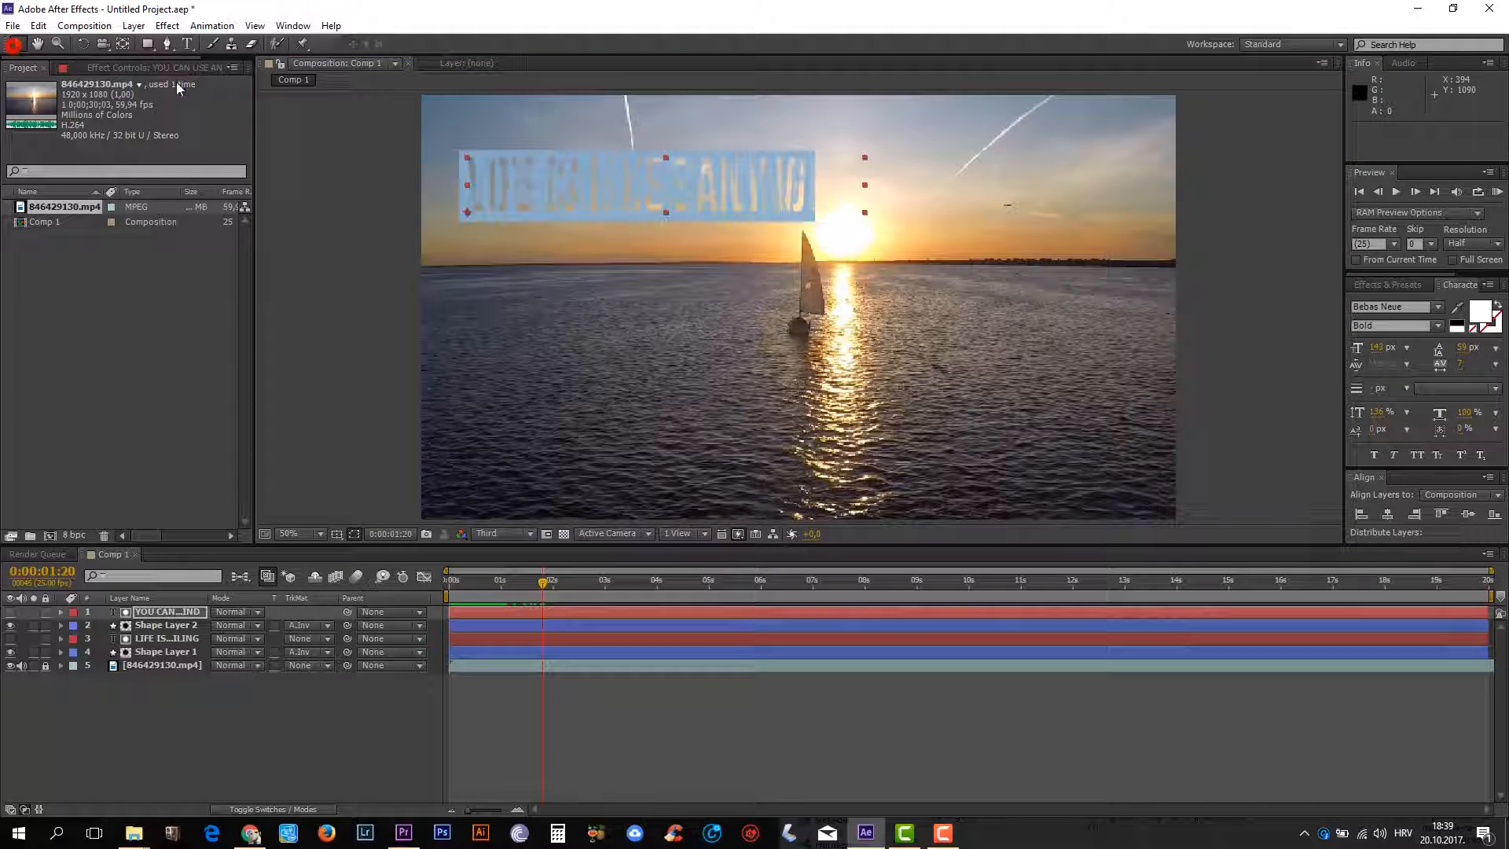
- Move the "YOU CAN USE ANY WIND" text and Shape Layer 2 to the frame's right side below the sun, widening the box around the full line
drag(745, 178, 984, 349)
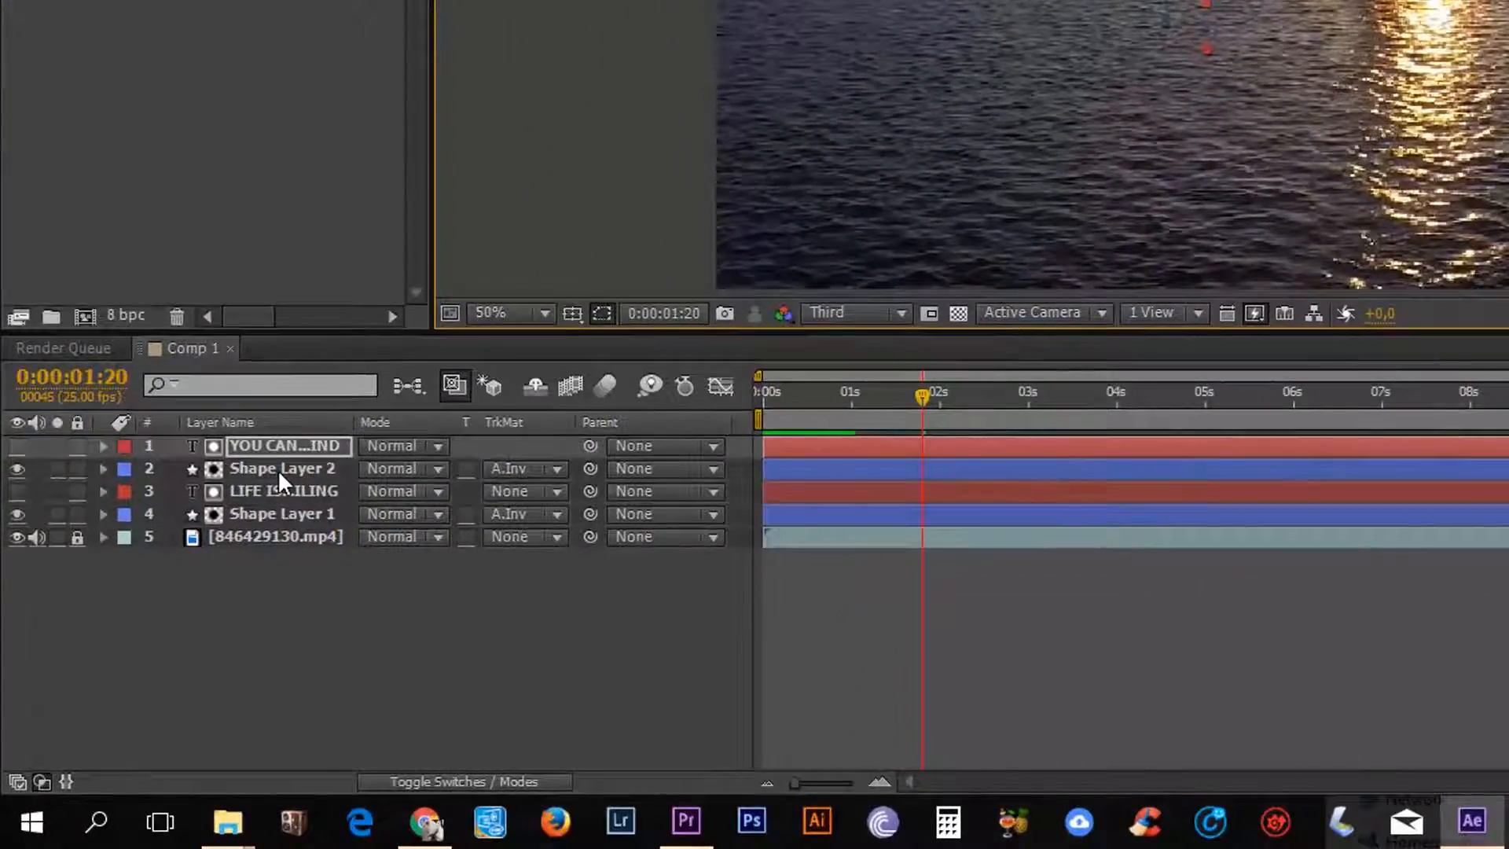
click(277, 469)
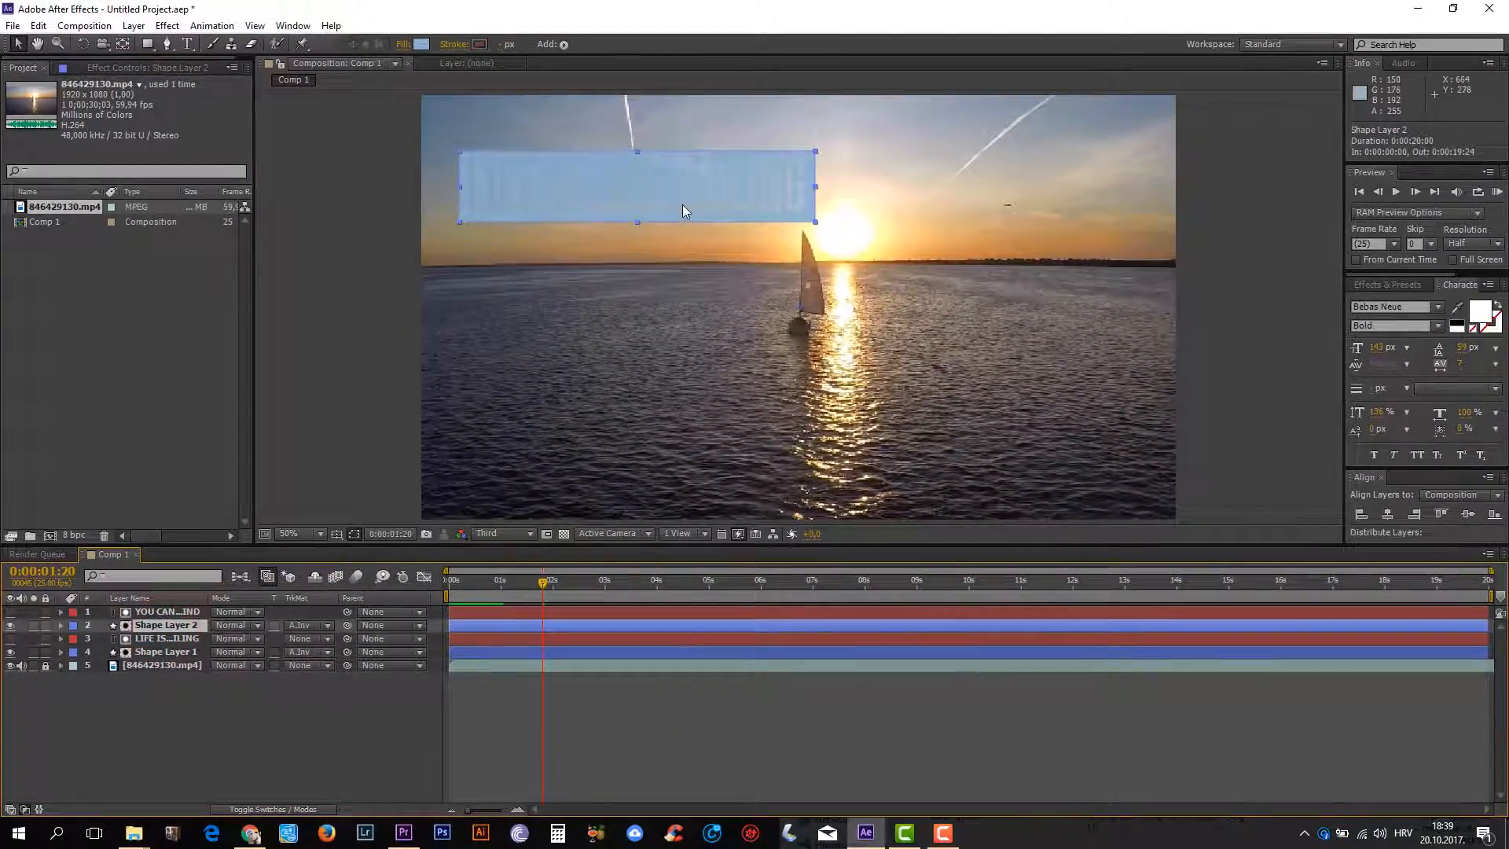
drag(682, 204, 959, 351)
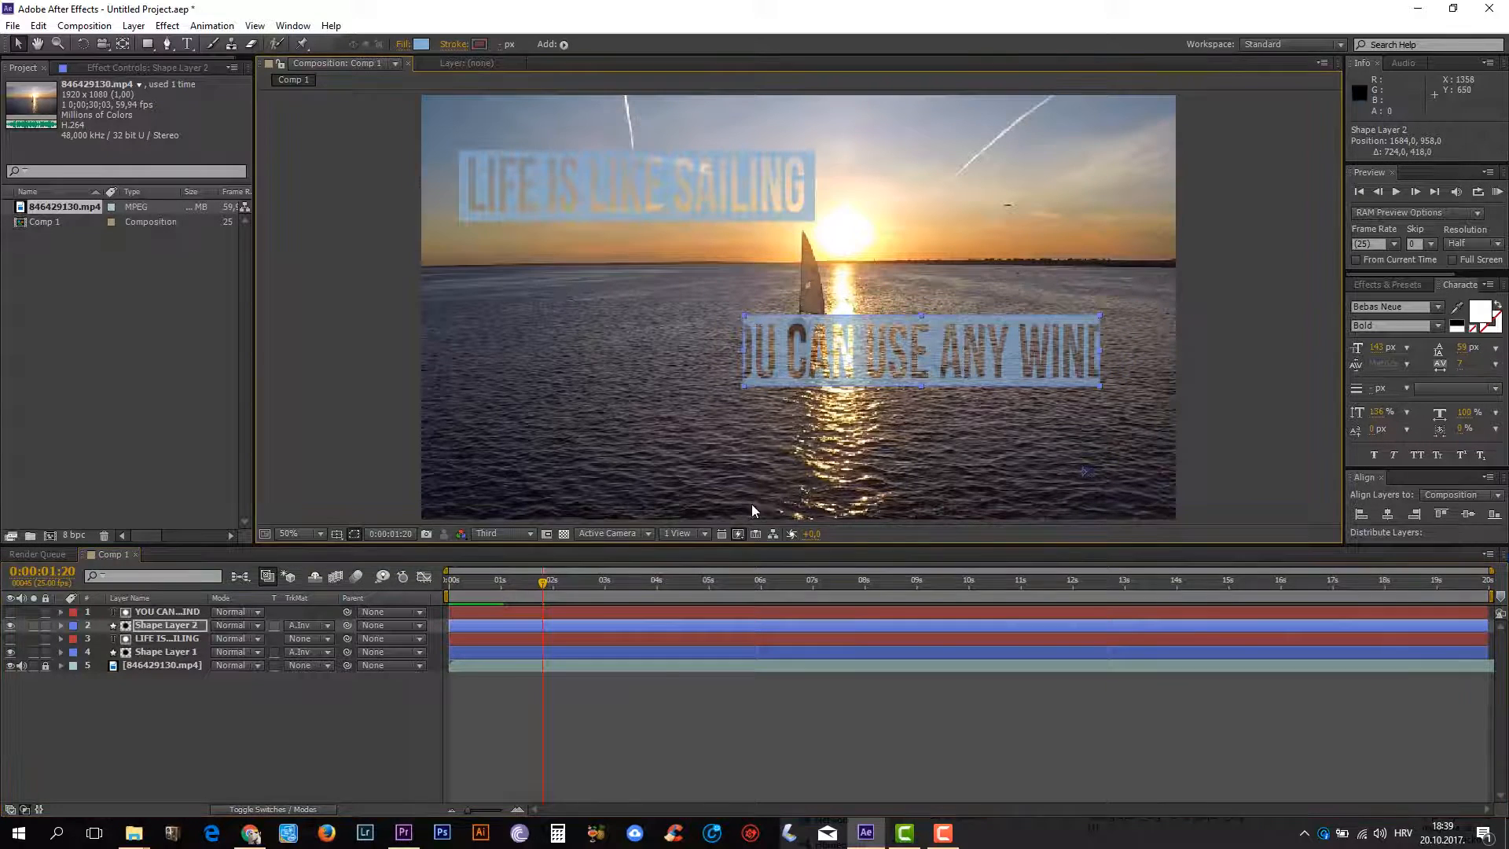
drag(542, 583, 590, 583)
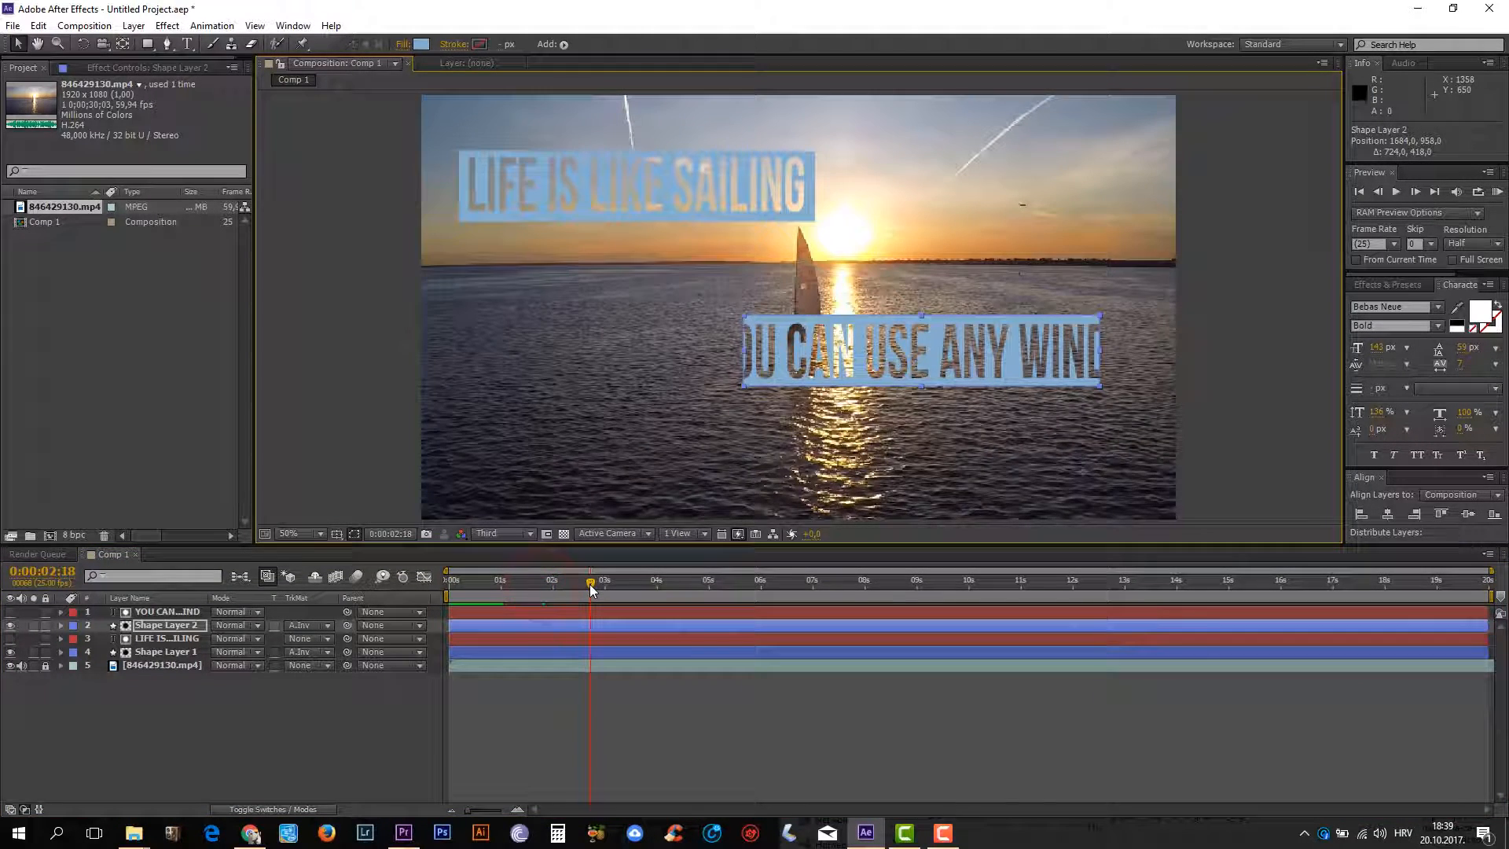
drag(1101, 349, 1068, 358)
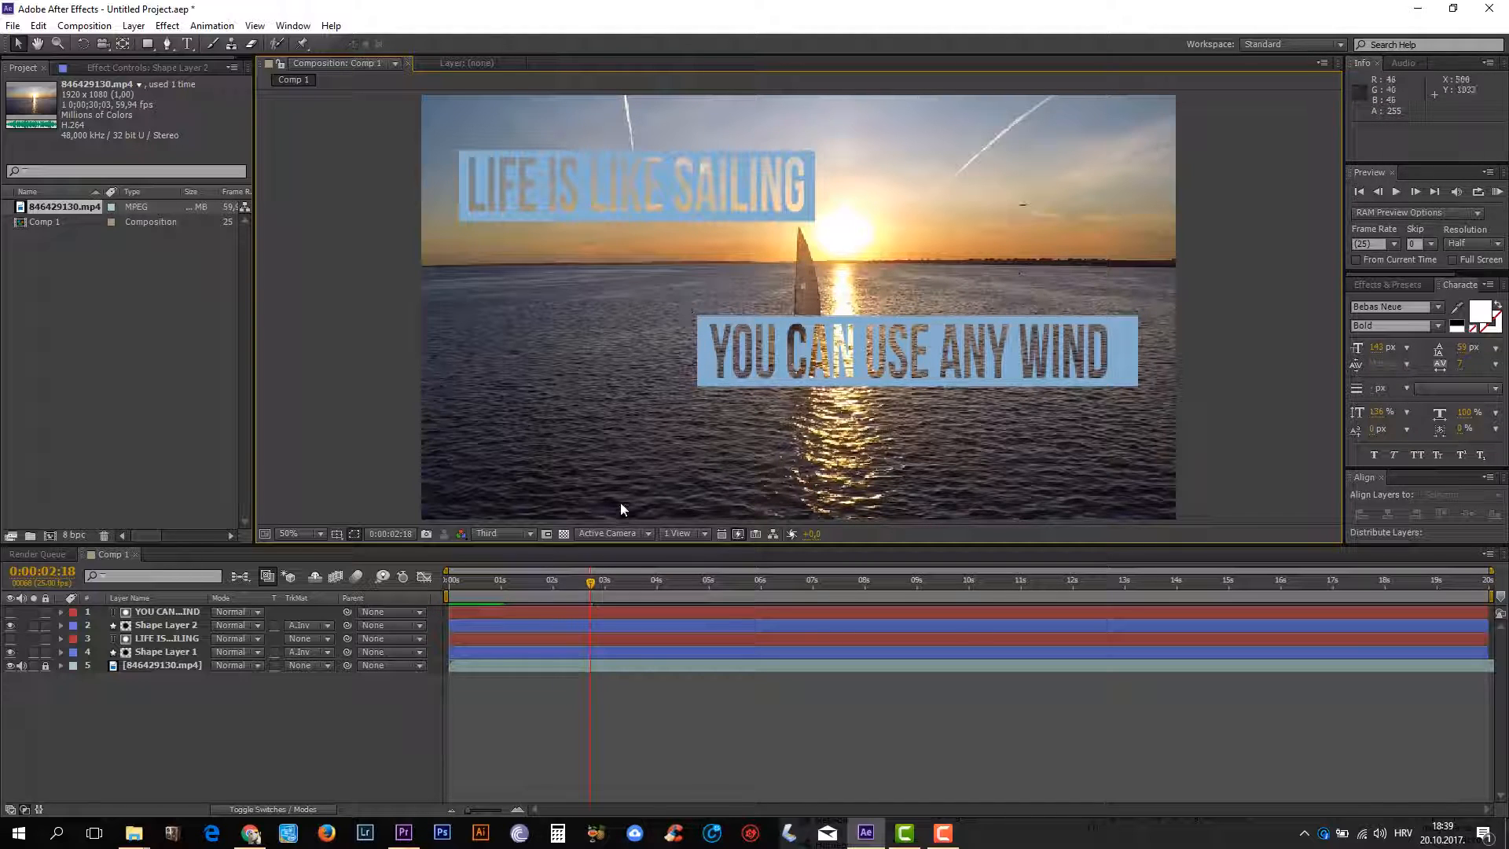
- Check the quote's last line in Chrome, and duplicate the "YOU CAN USE ANY WIND" text layer together with Shape Layer 2
click(251, 835)
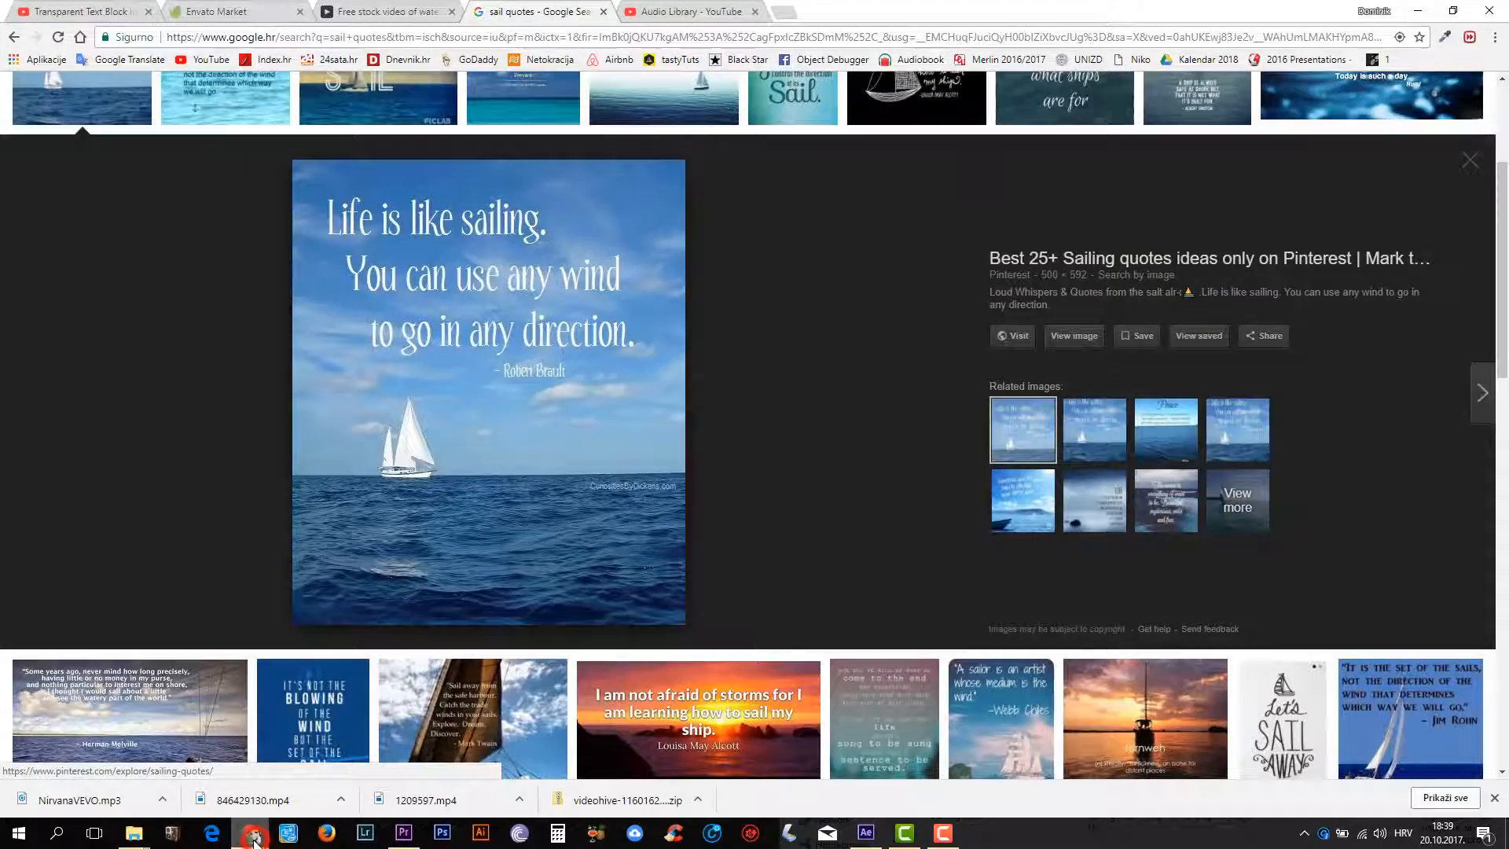
click(252, 834)
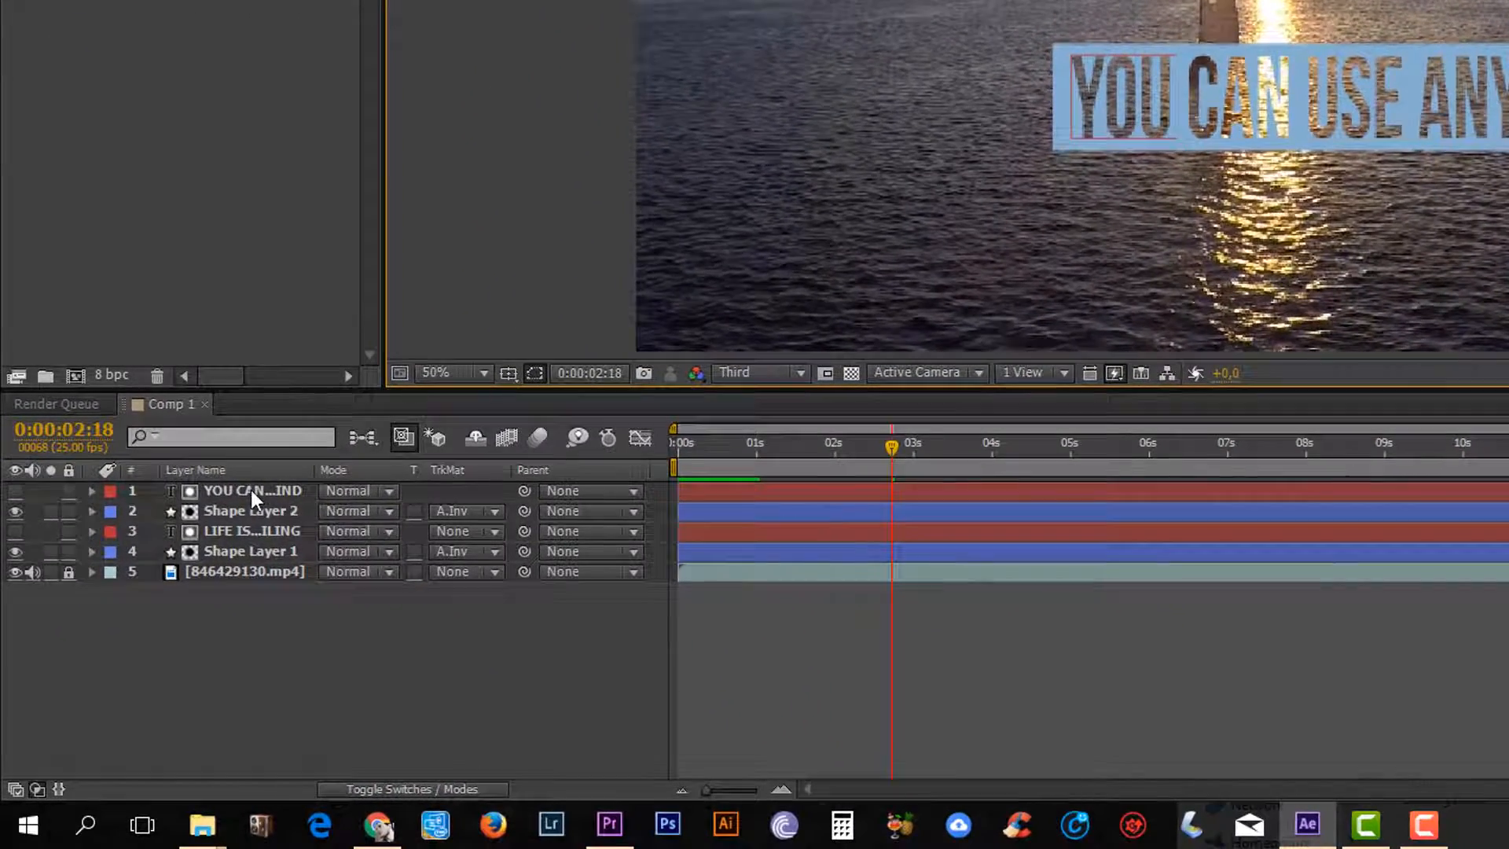
click(252, 489)
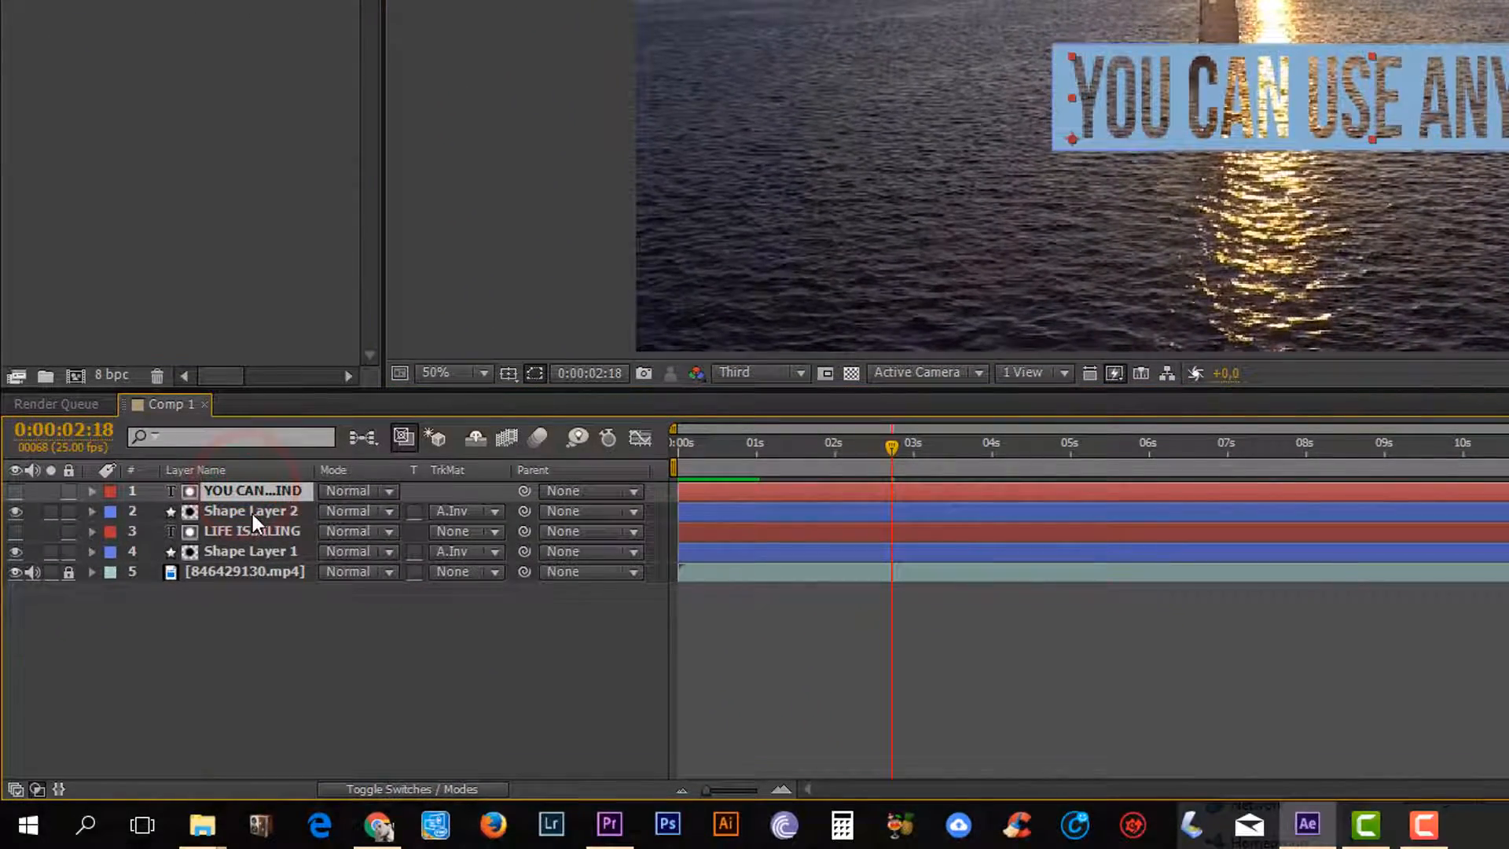
shift+click(245, 509)
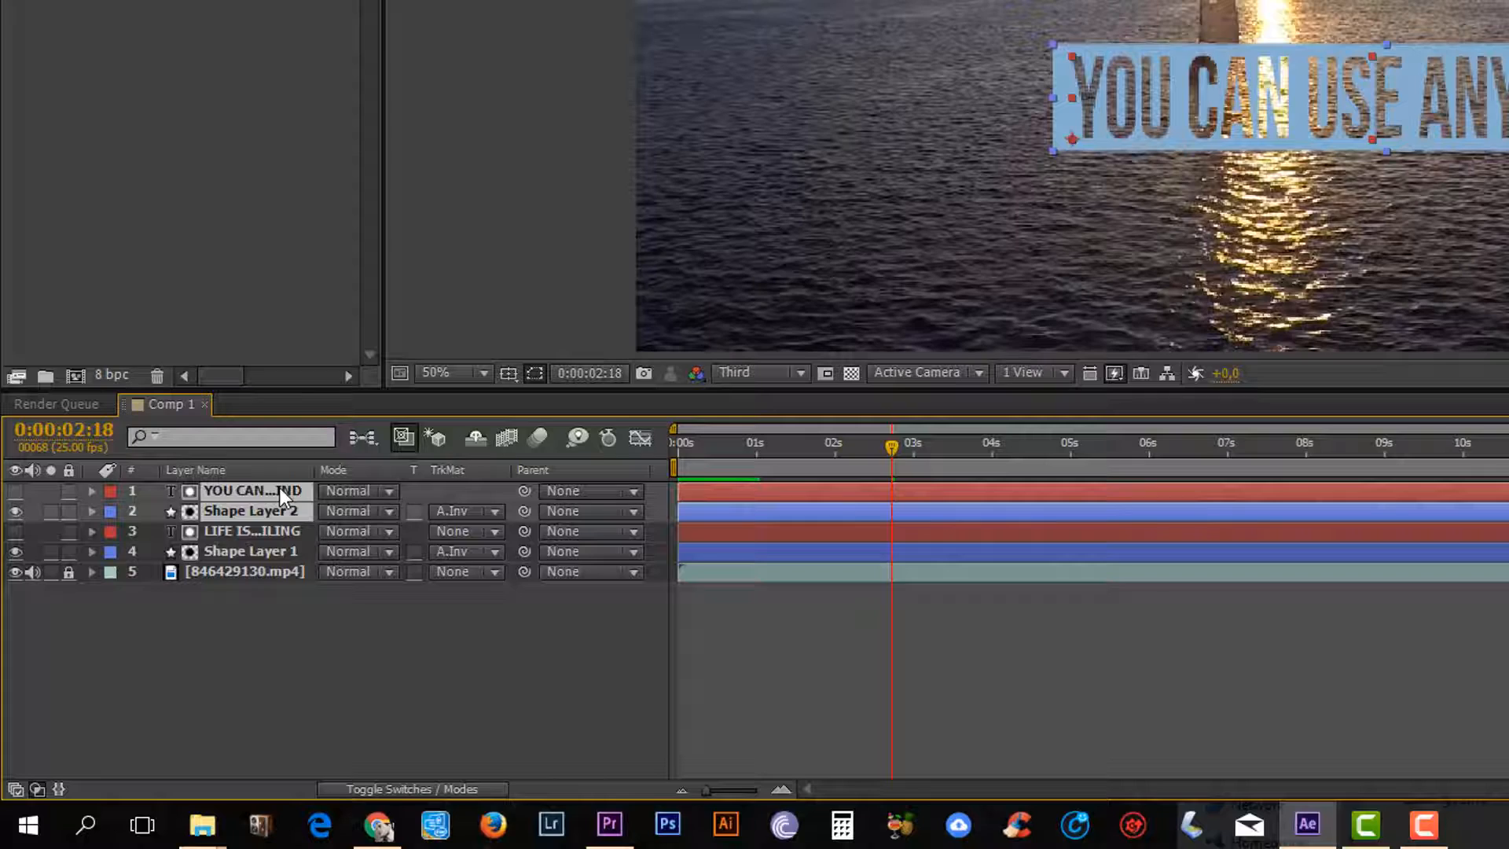
key(ctrl+d)
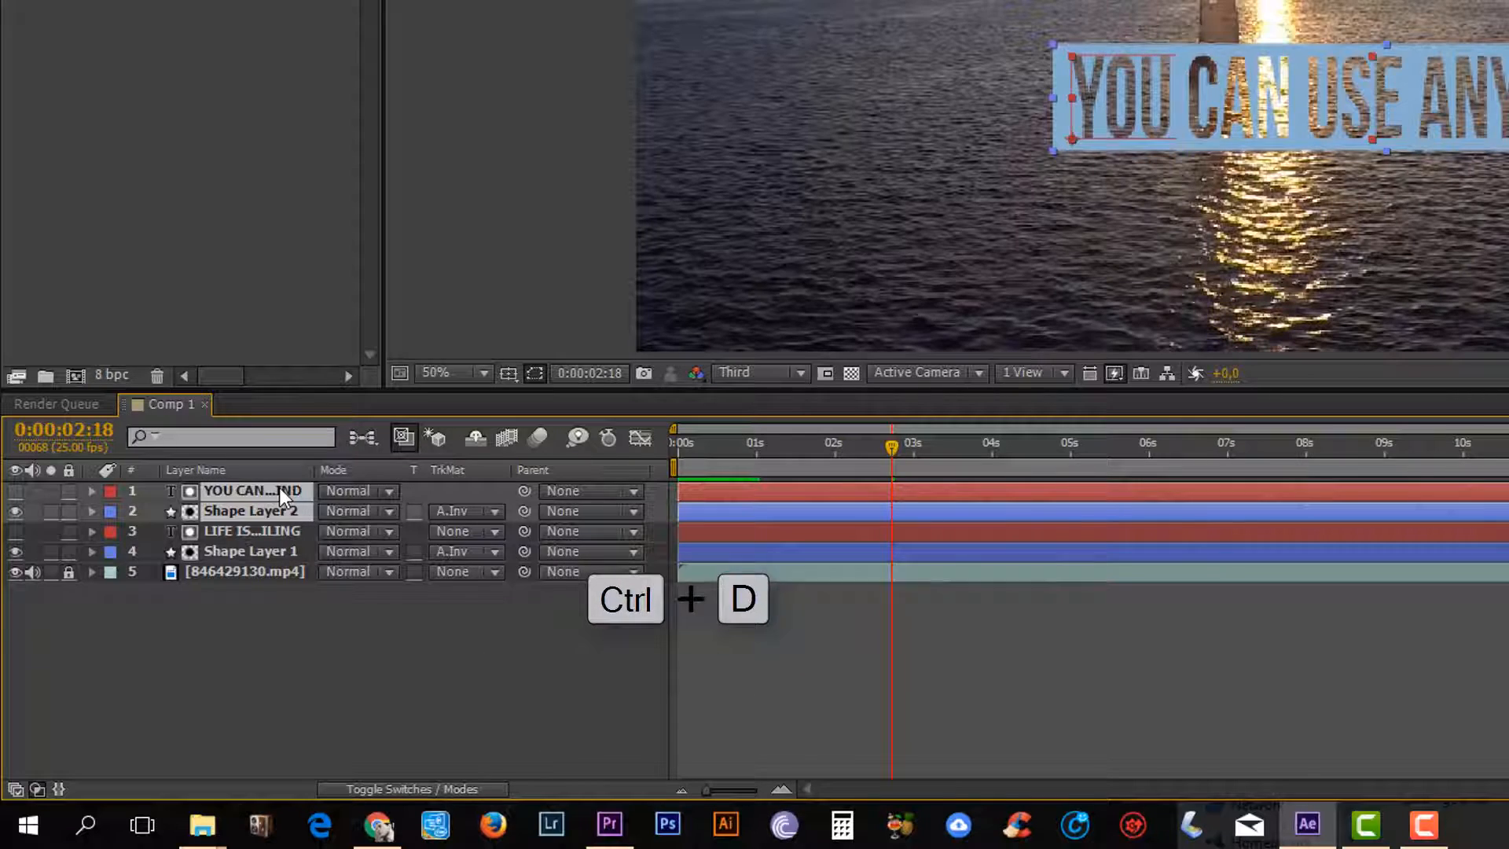
click(286, 708)
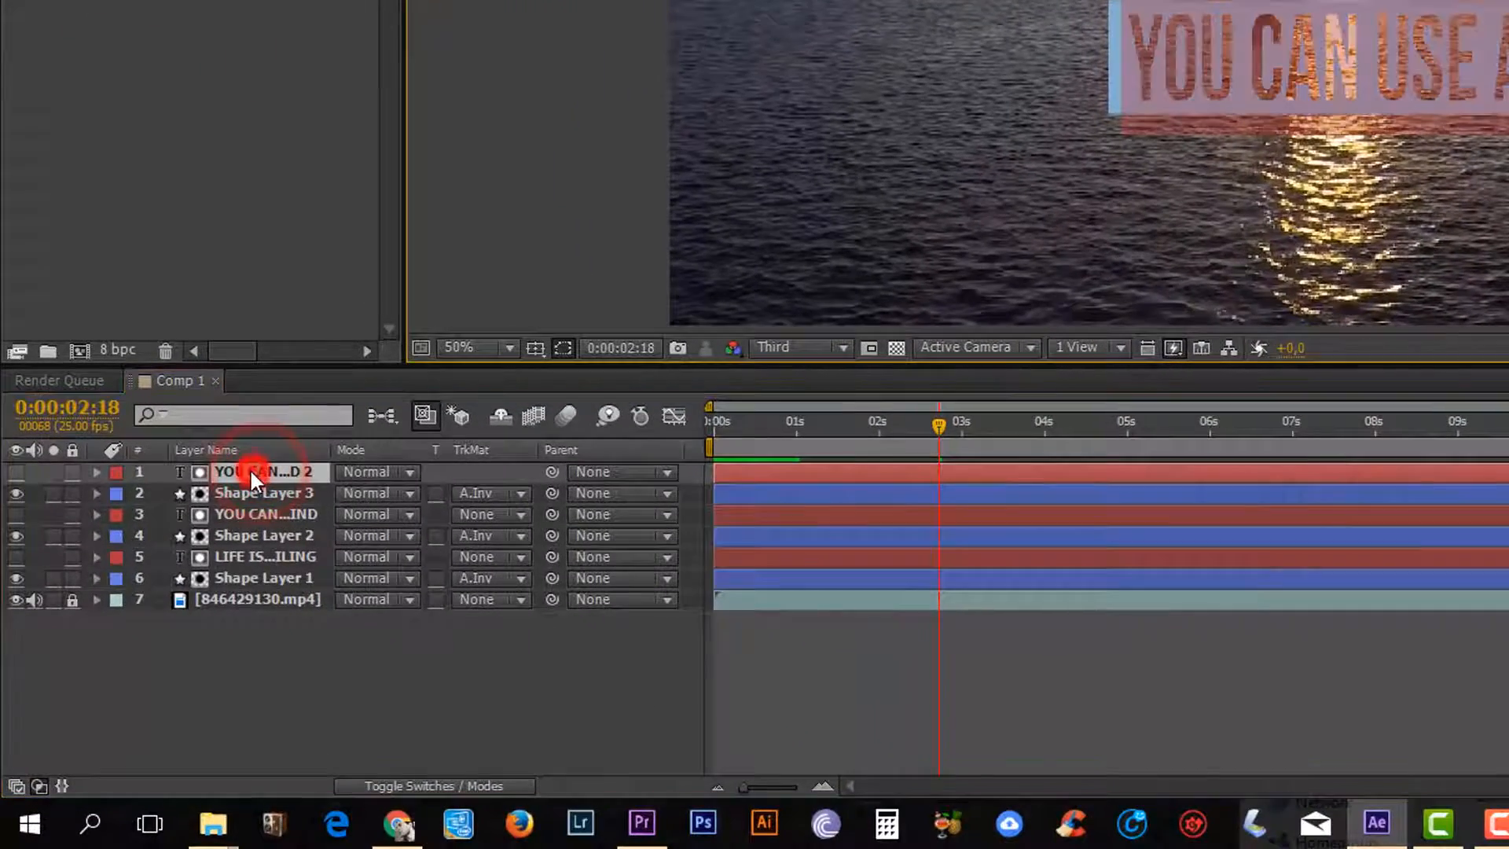
- Replace the text of the duplicated "YOU CAN USE ANY WIND" layer with "TO GO IN ANY DIRECTION"
click(158, 612)
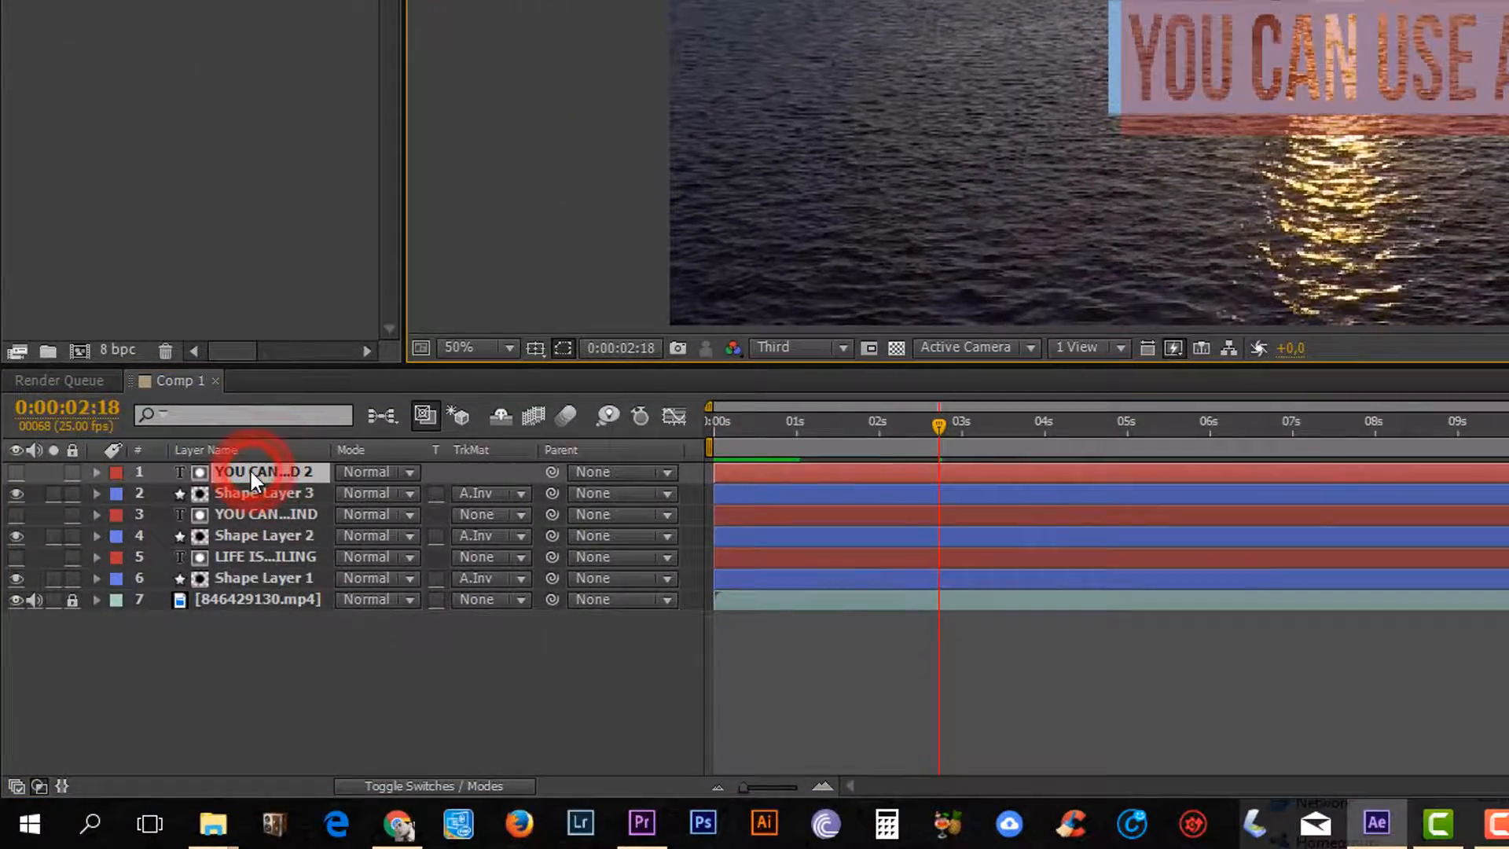
double_click(251, 471)
key(BackSpace)
text(YOU C)
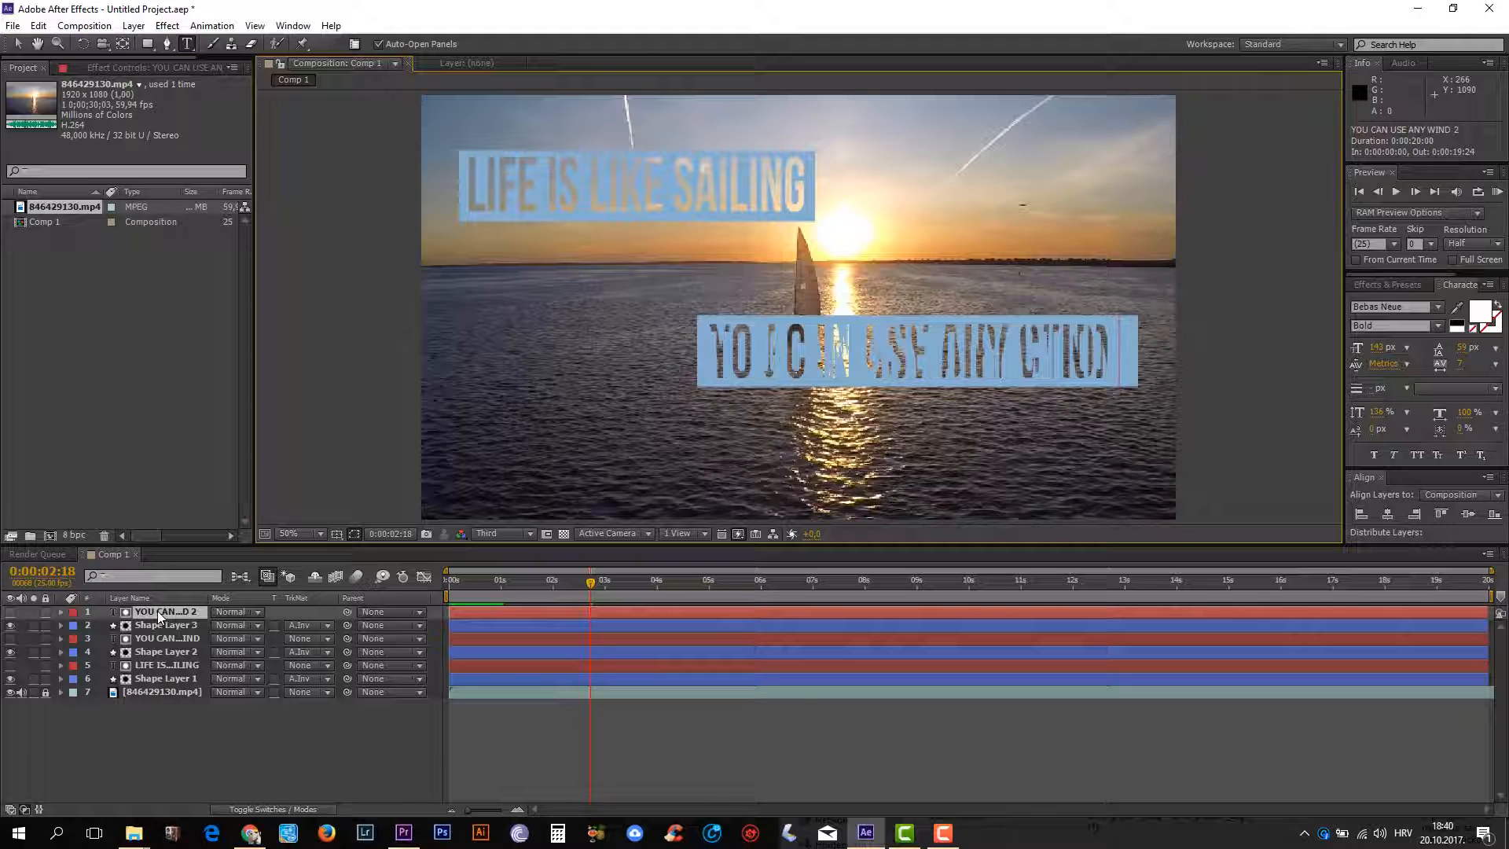
click(18, 45)
- Move the "TO GO IN ANY DIRECTION" text and Shape Layer 3 to the video frame's lower-left corner, with the box surrounding the text
drag(992, 354, 745, 479)
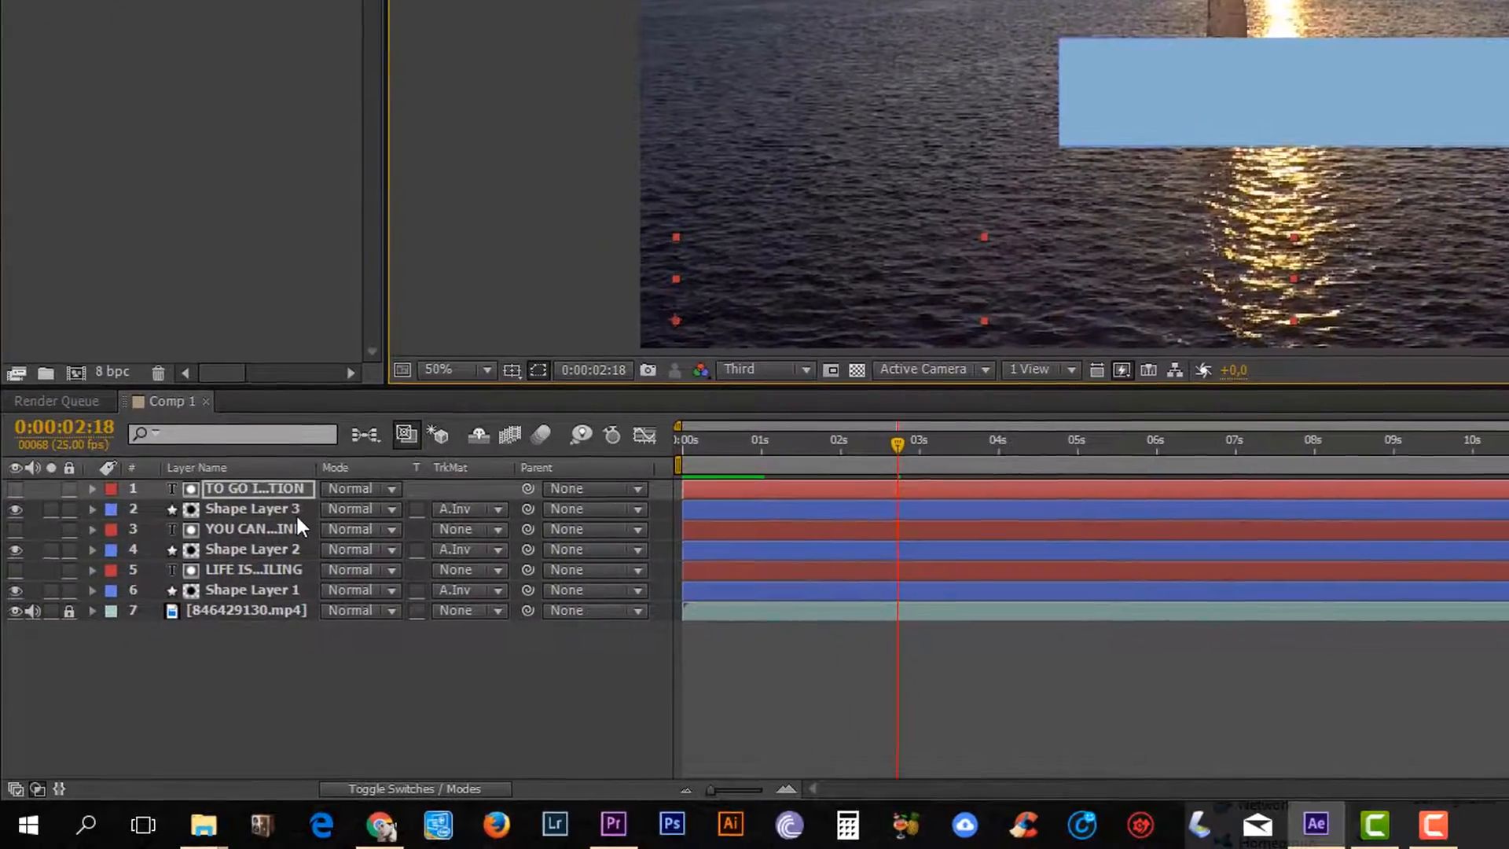
click(194, 625)
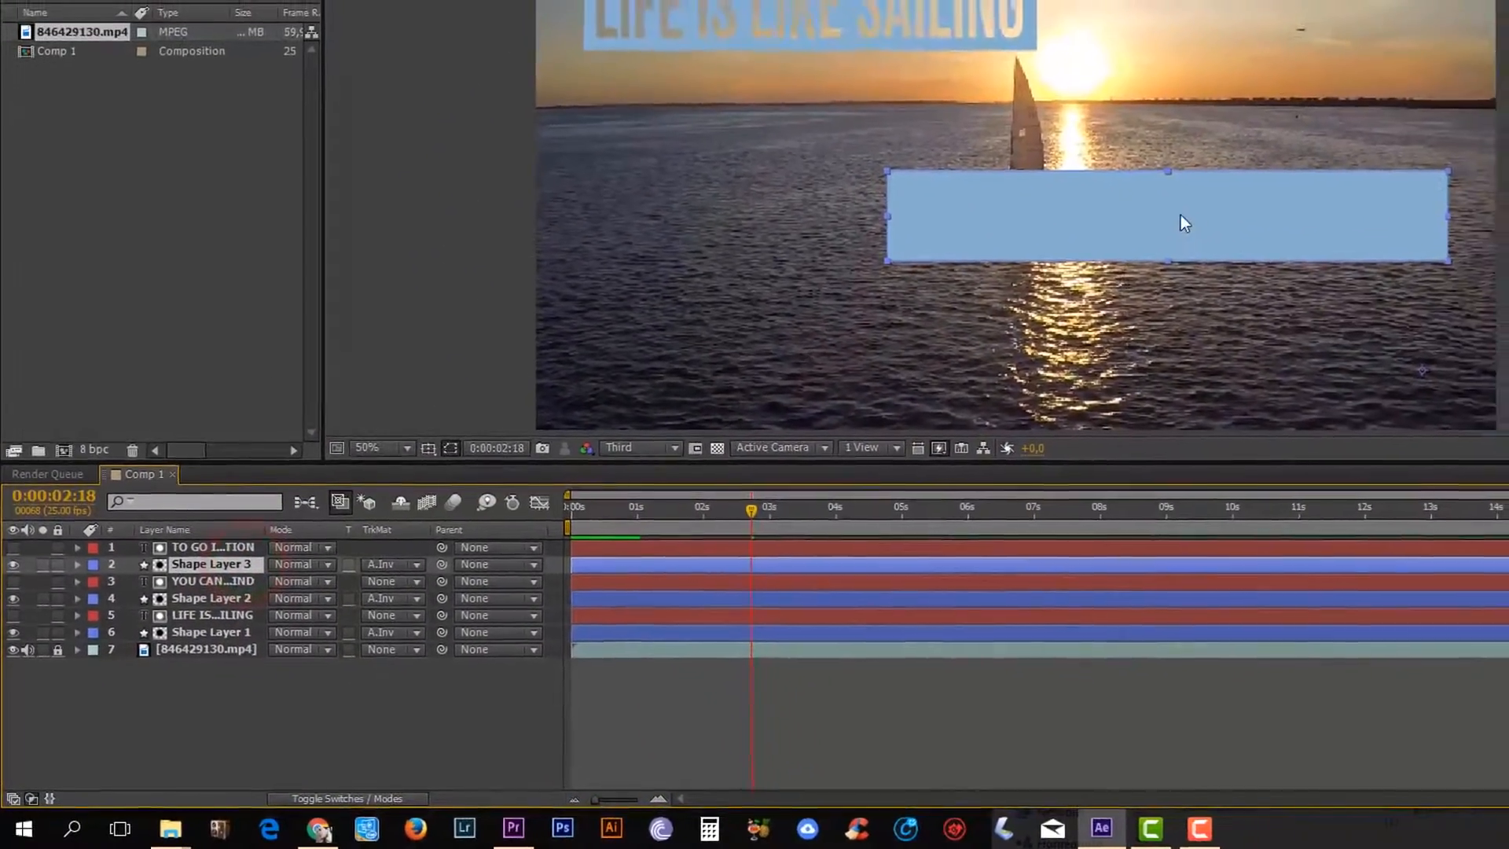
drag(1408, 105, 1079, 252)
drag(903, 348, 883, 372)
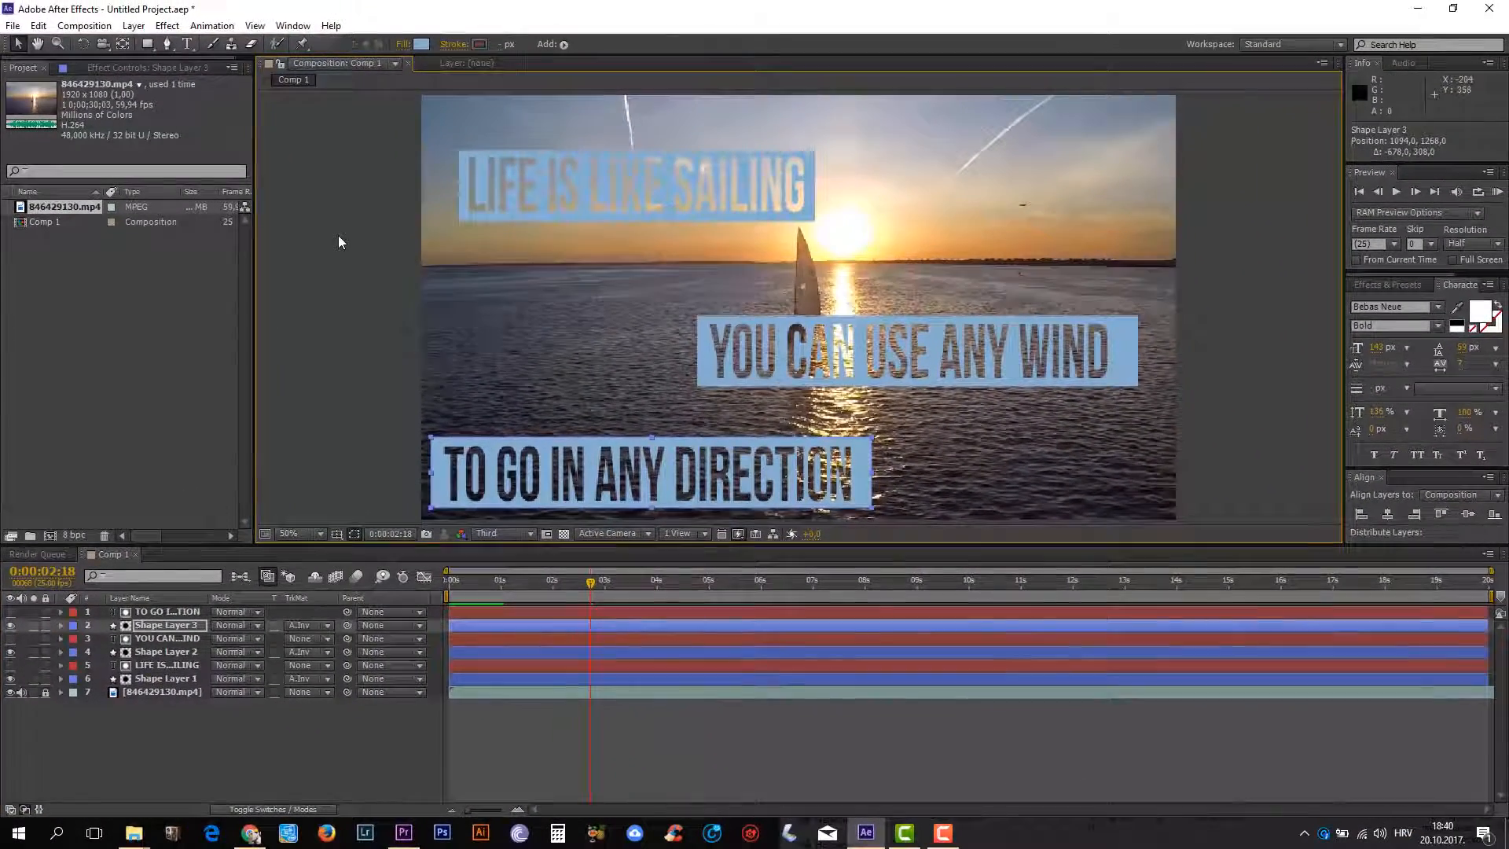
click(361, 215)
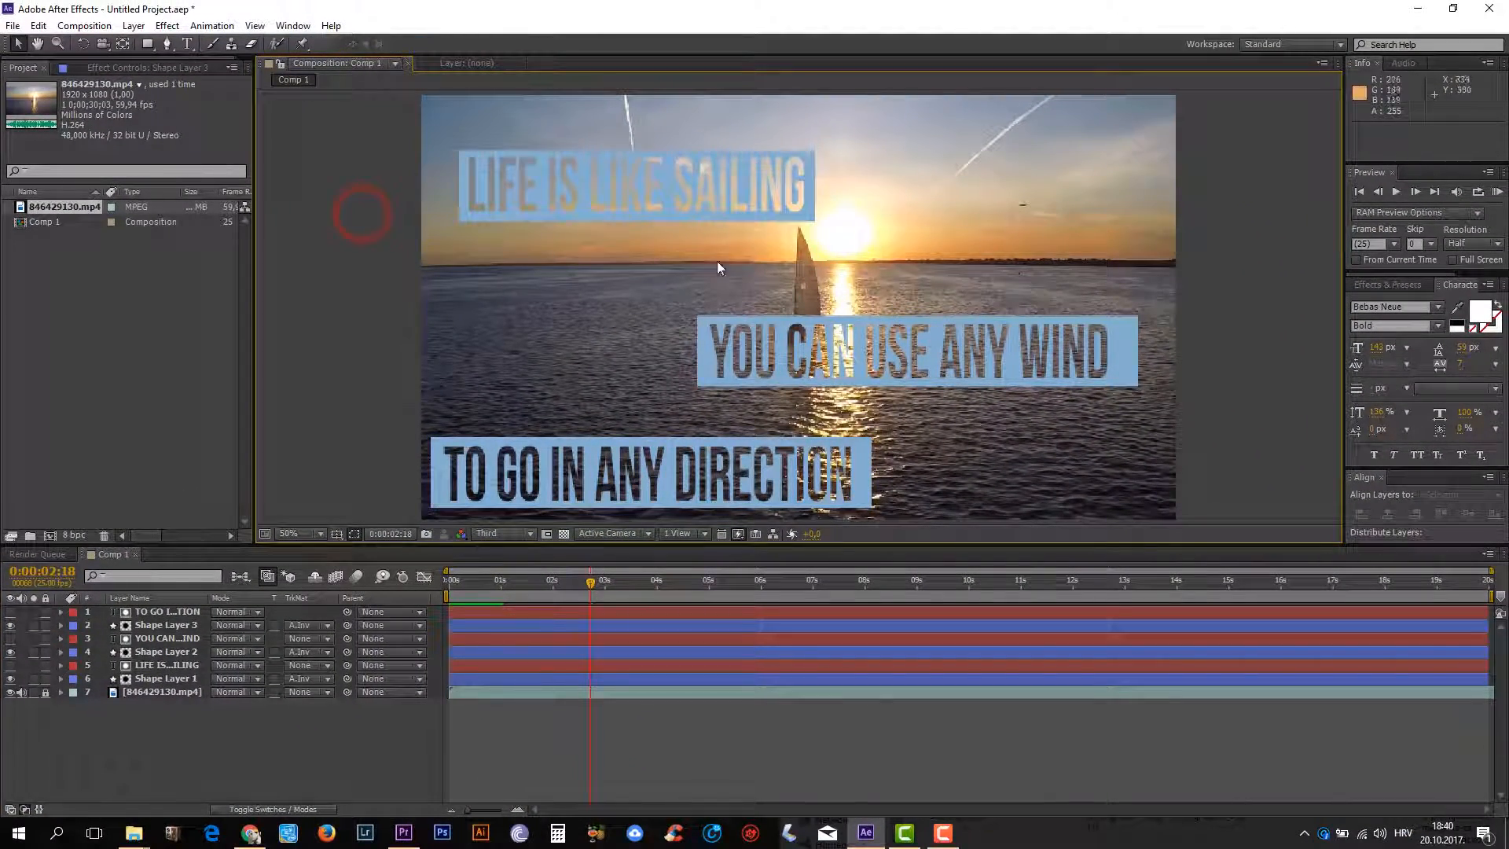
- Preview the three titles fading in from 0:00:00:00, and return the current time to 0:00:00:21
drag(590, 582, 448, 581)
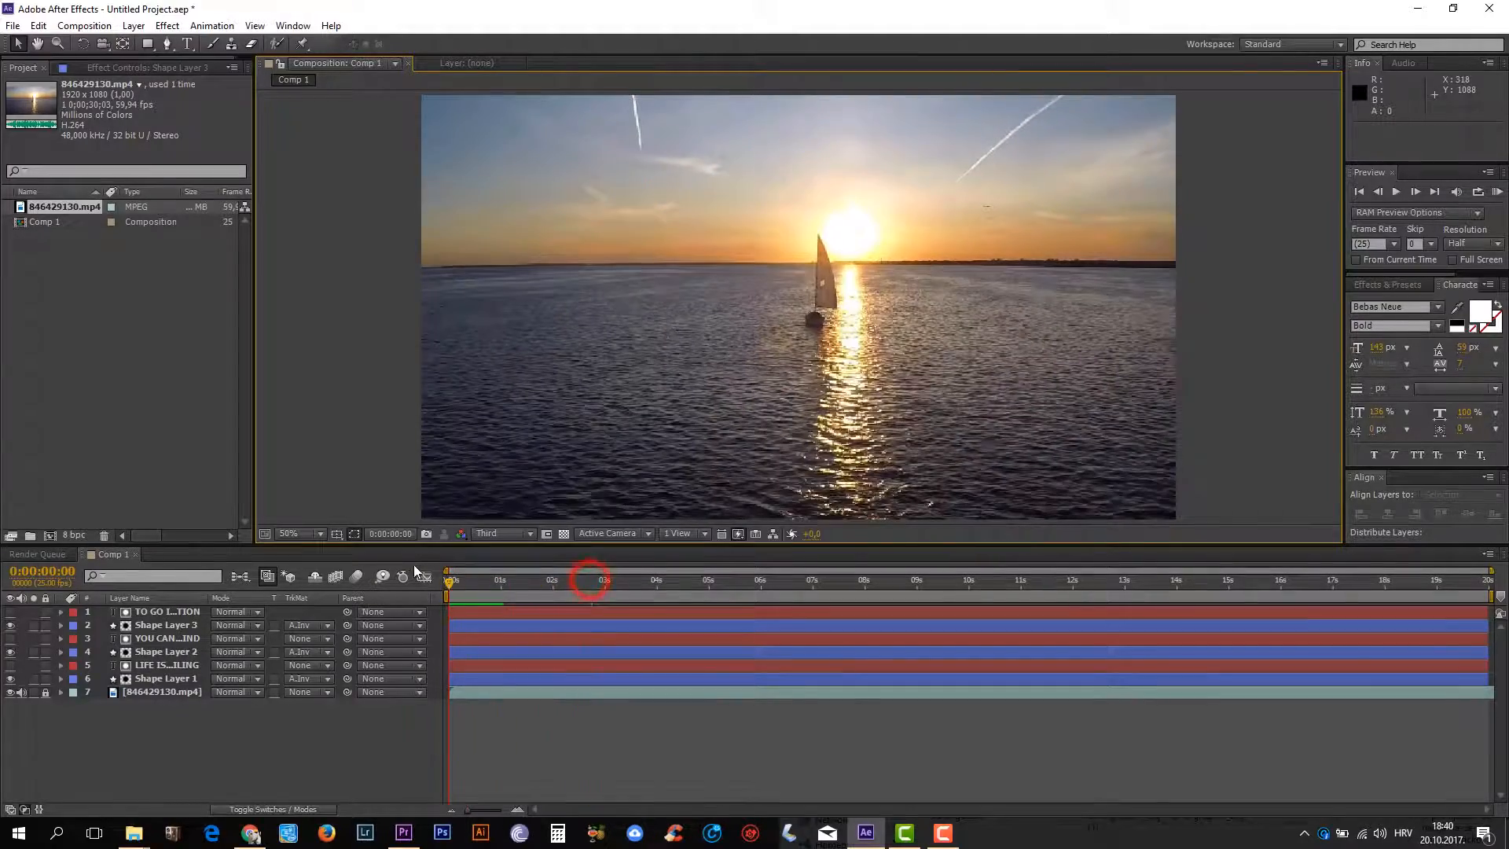
click(360, 371)
key(KP_0)
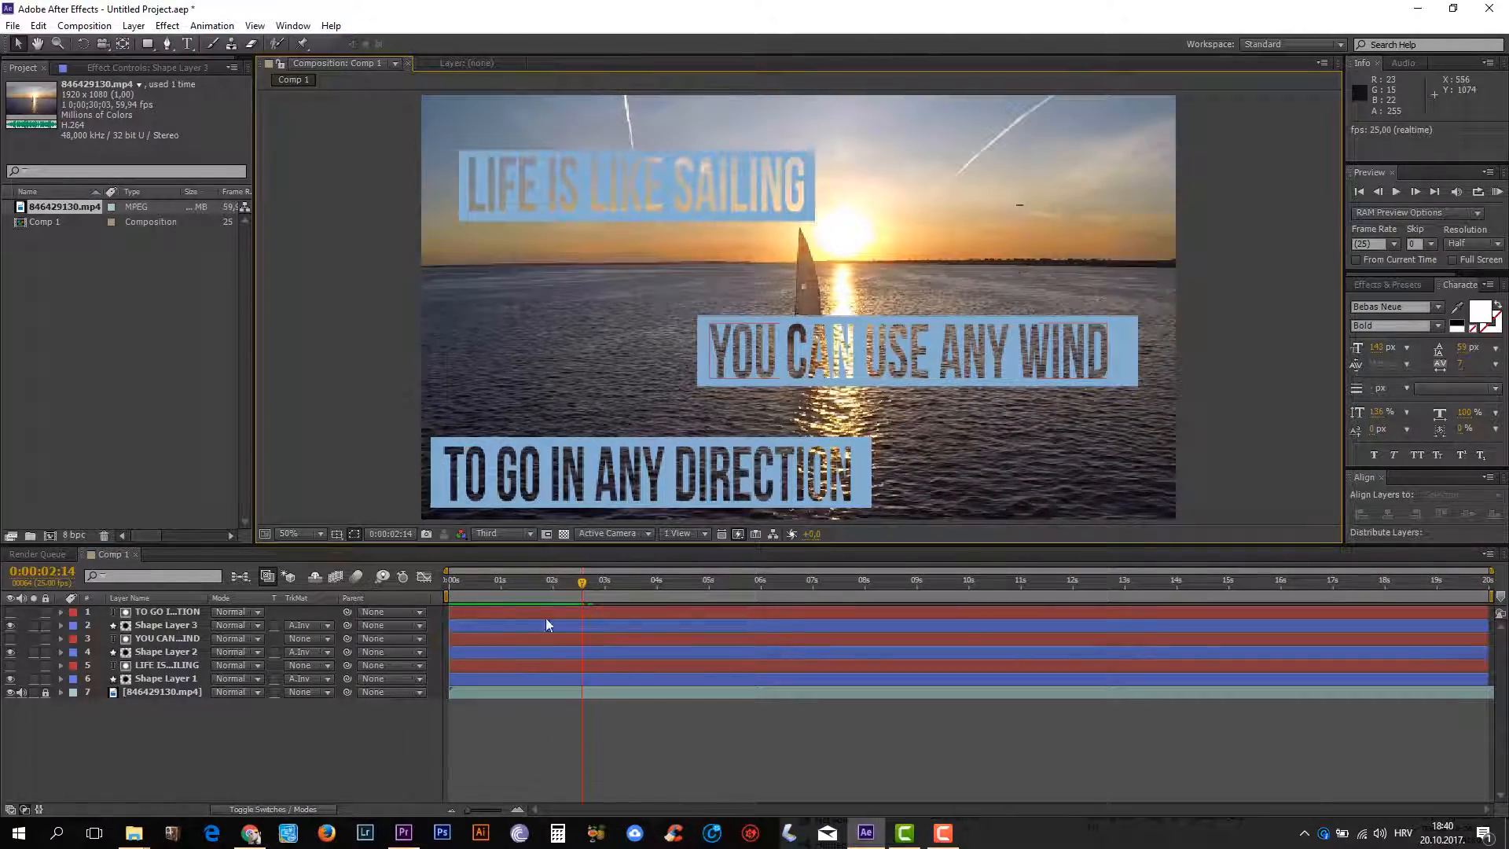
drag(580, 583, 492, 555)
click(255, 743)
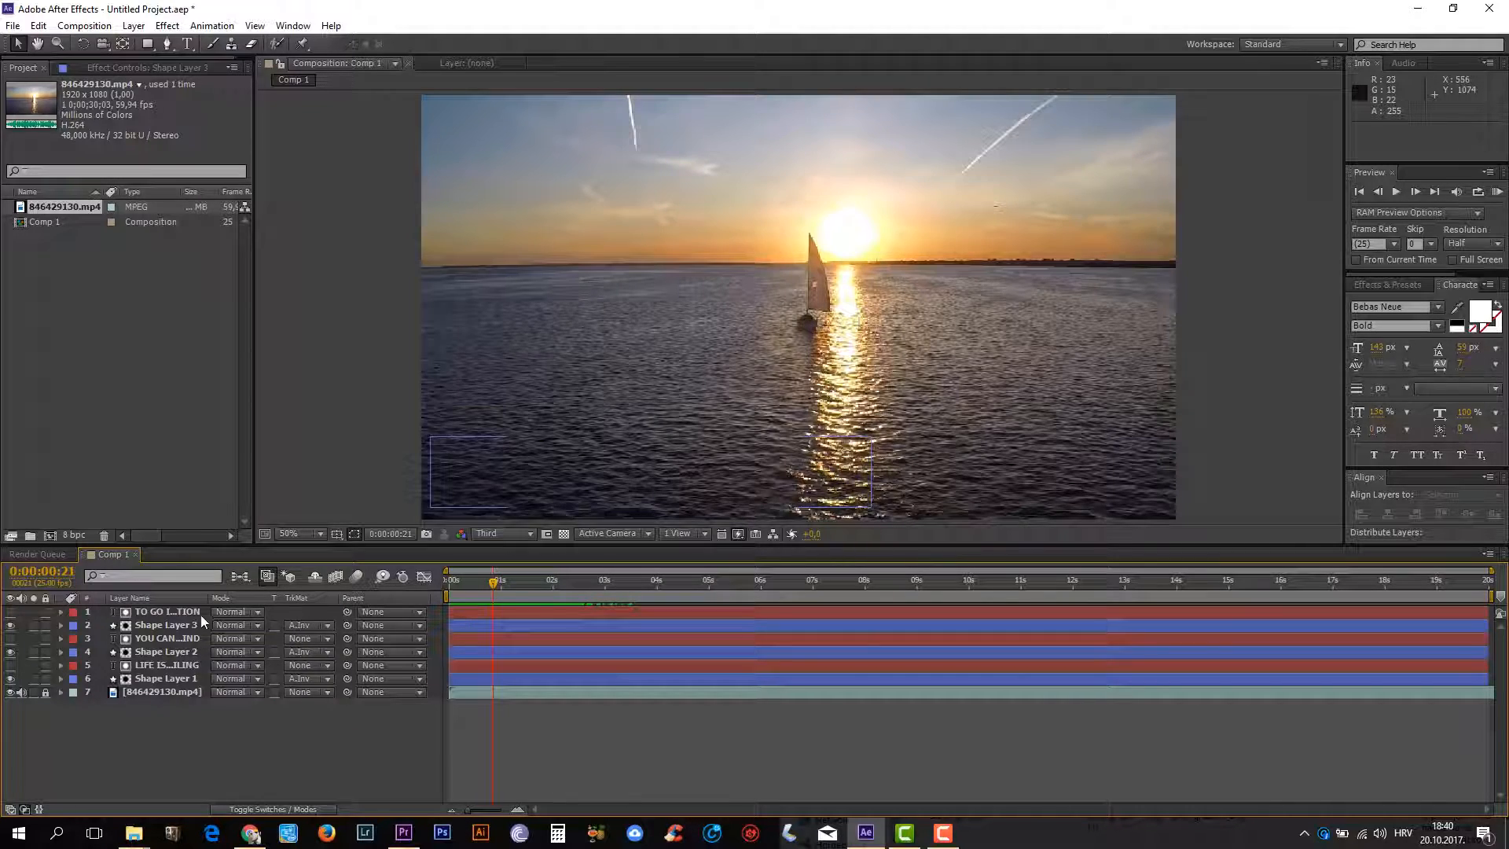
- Show the Opacity keyframes of Shape Layer 3, Shape Layer 2 and Shape Layer 1, with the current time at 0:00:00:20
key(ctrl)
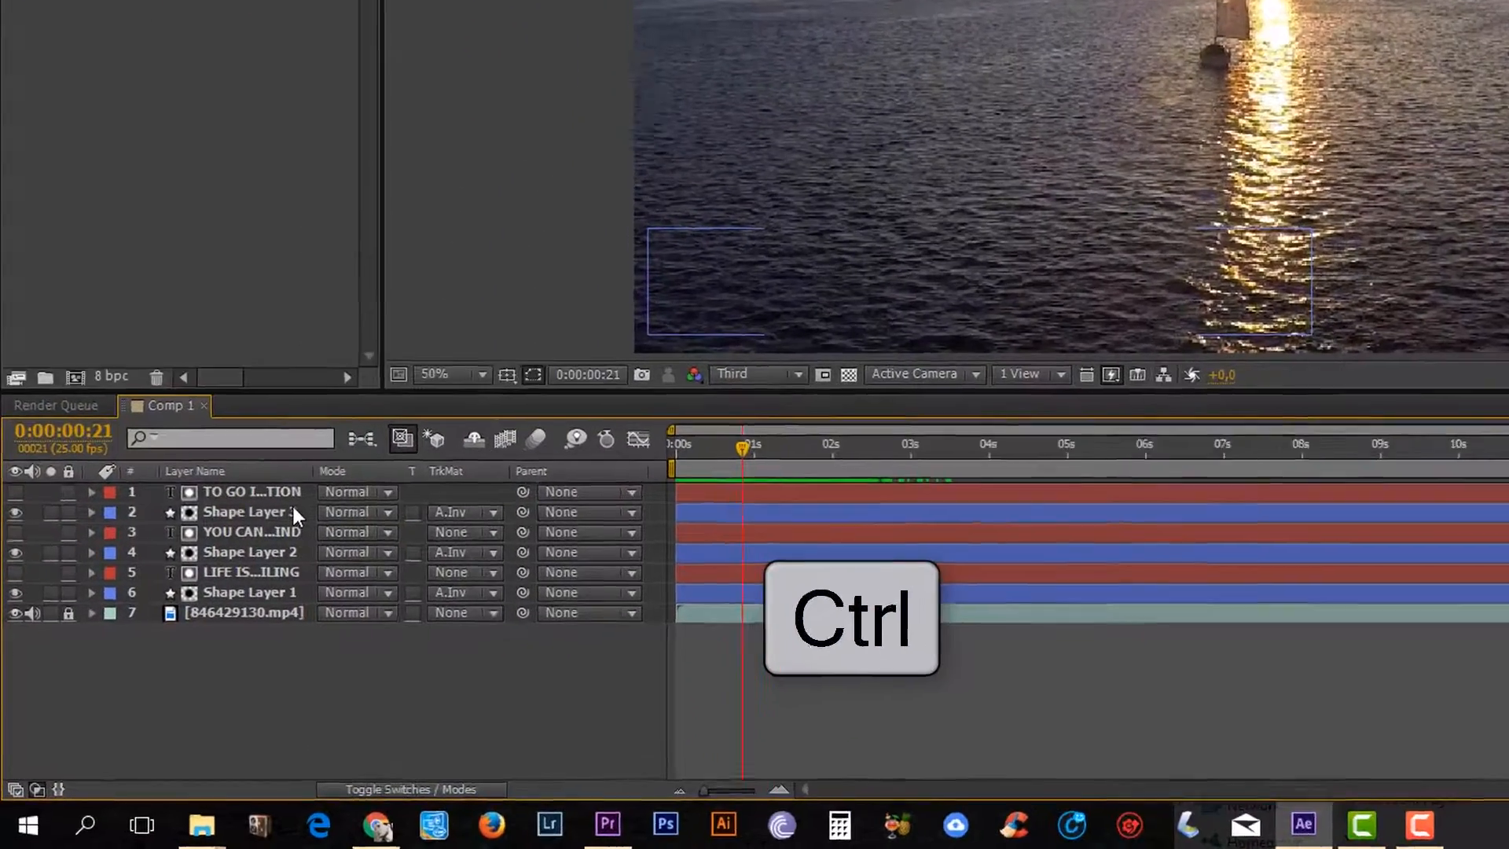
click(279, 513)
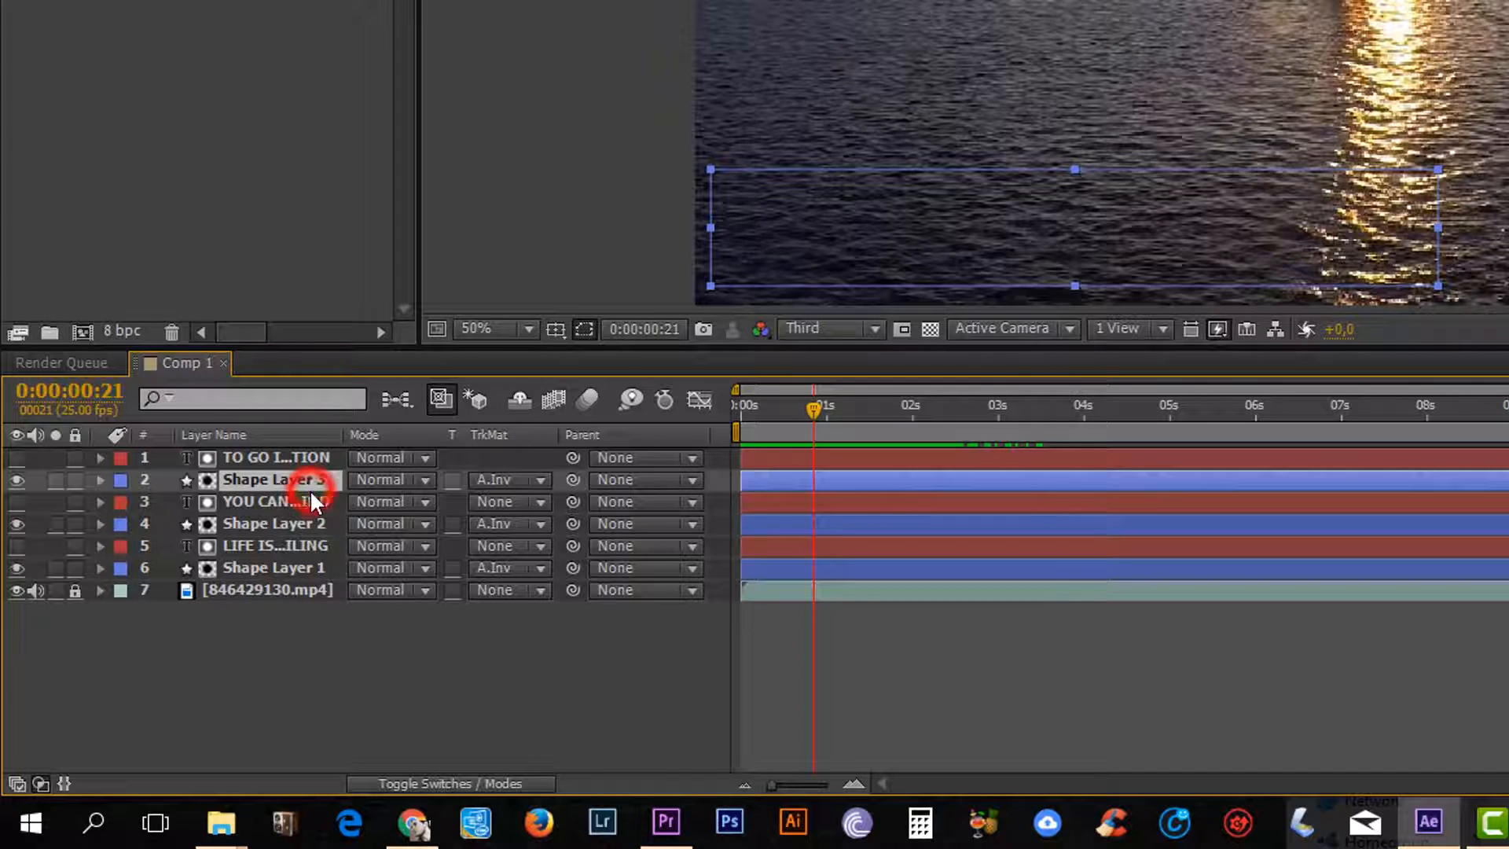
ctrl+click(277, 523)
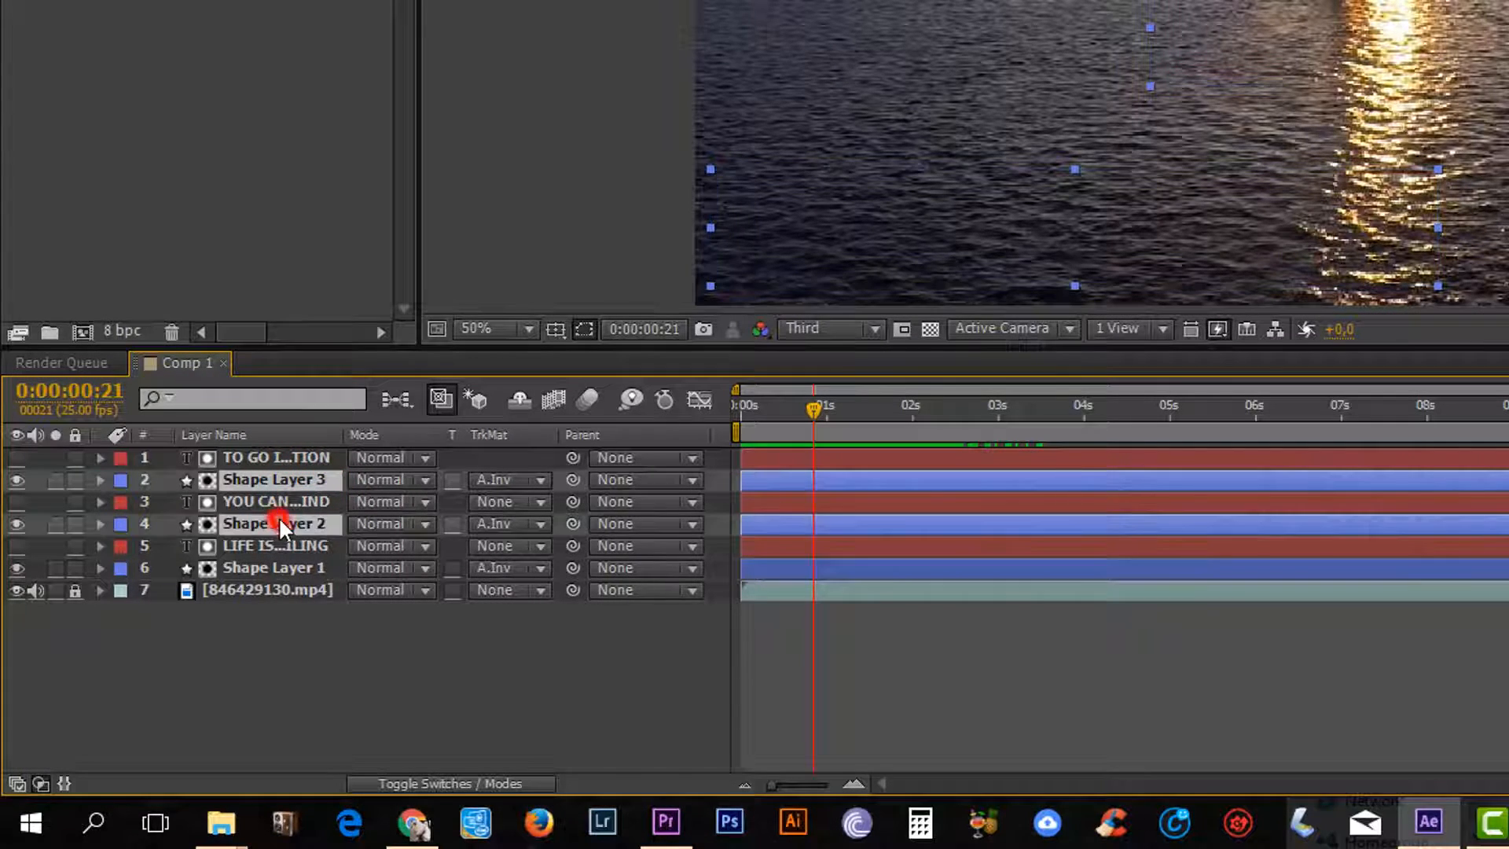
ctrl+click(290, 567)
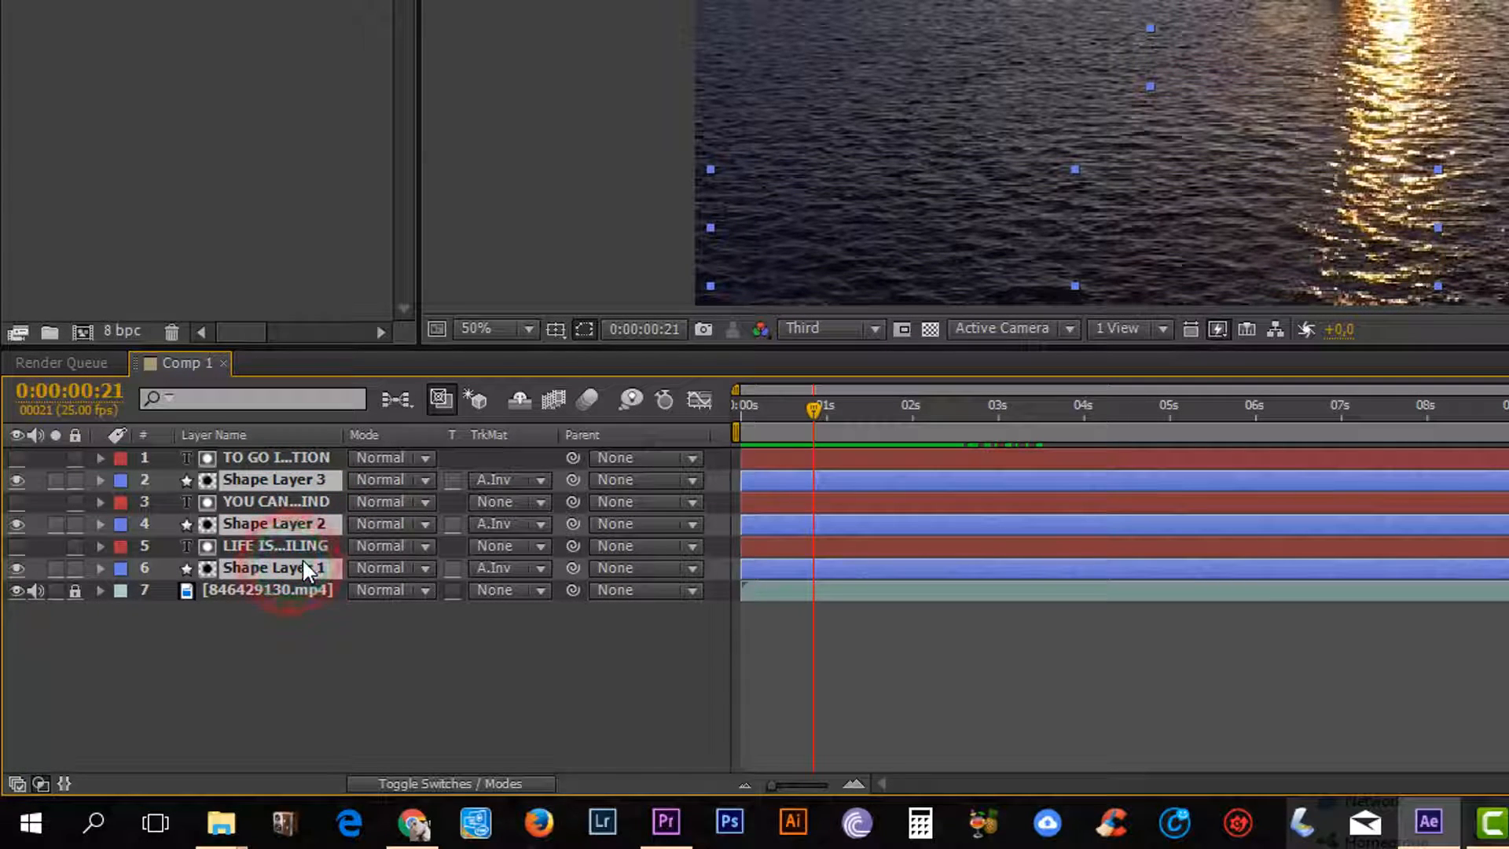
key(t)
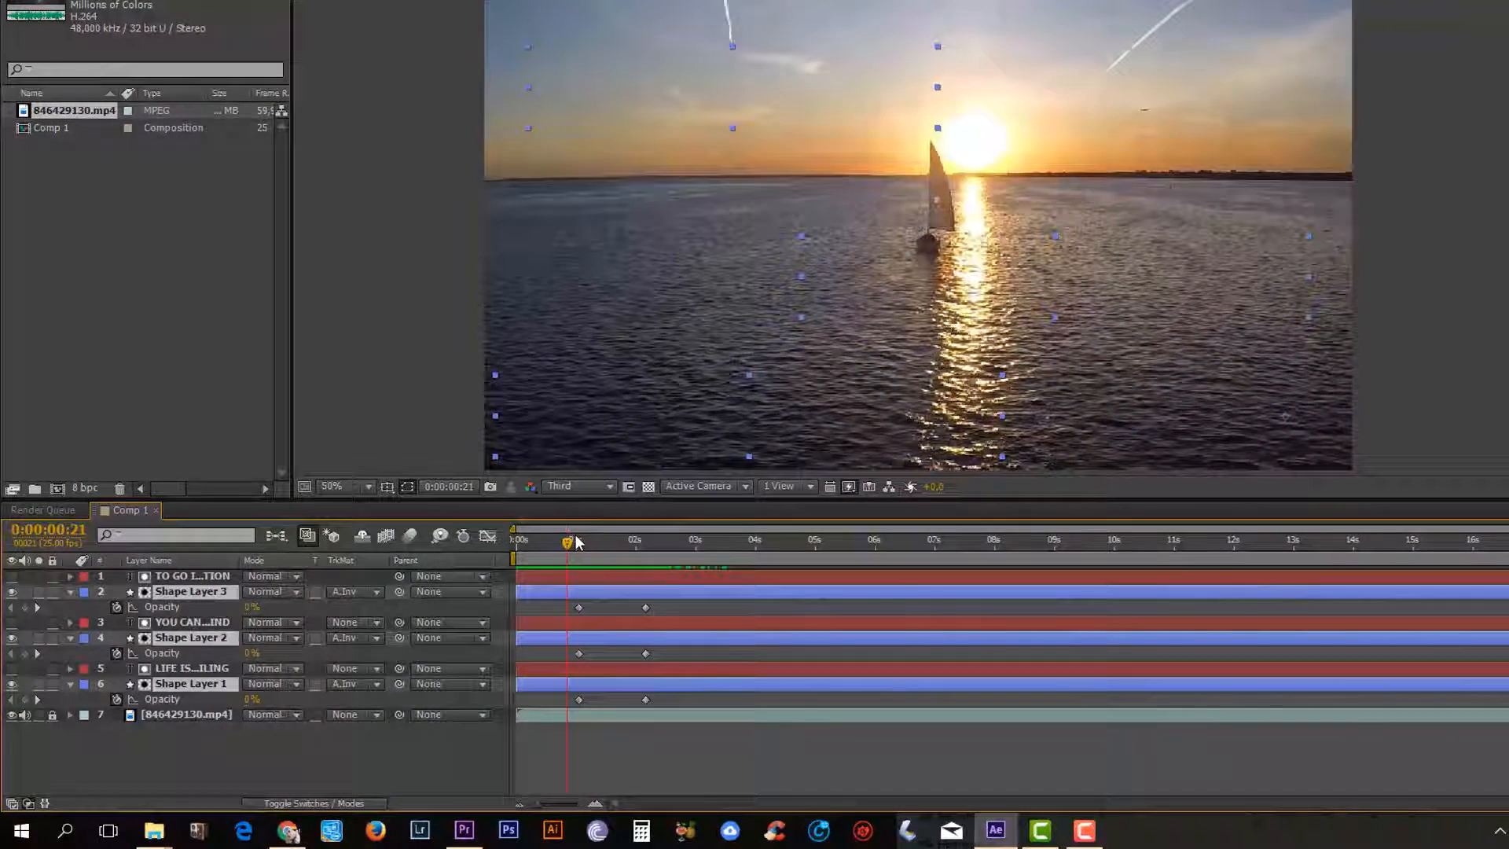
mouse_move(571, 542)
mouse_down()
mouse_move(650, 544)
mouse_move(566, 541)
mouse_up()
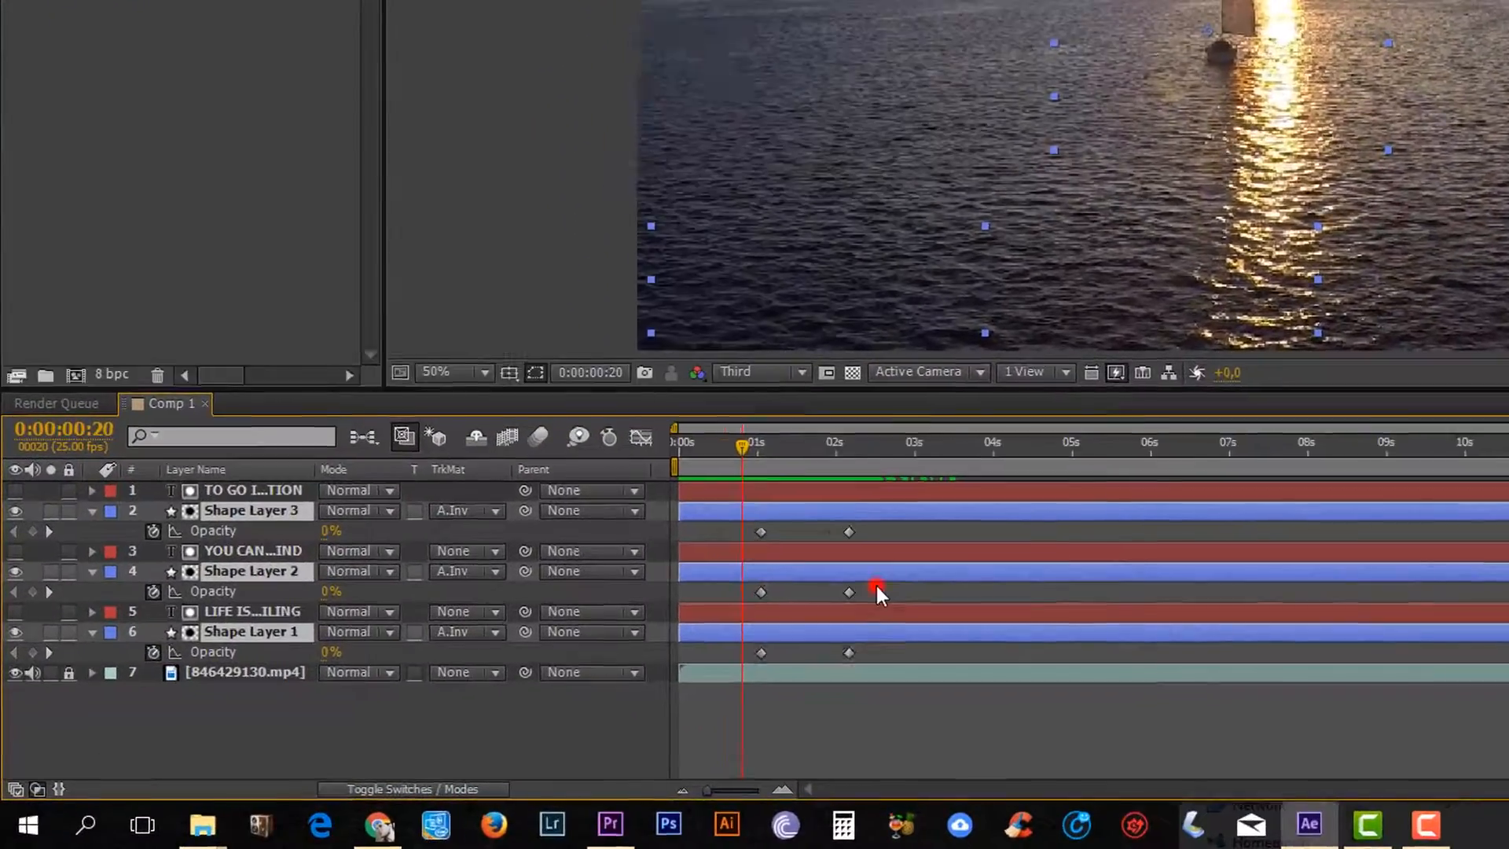
- Shift both Opacity keyframes of Shape Layer 2 to about 3.5 s and 4.5 s, keeping their spacing
click(649, 652)
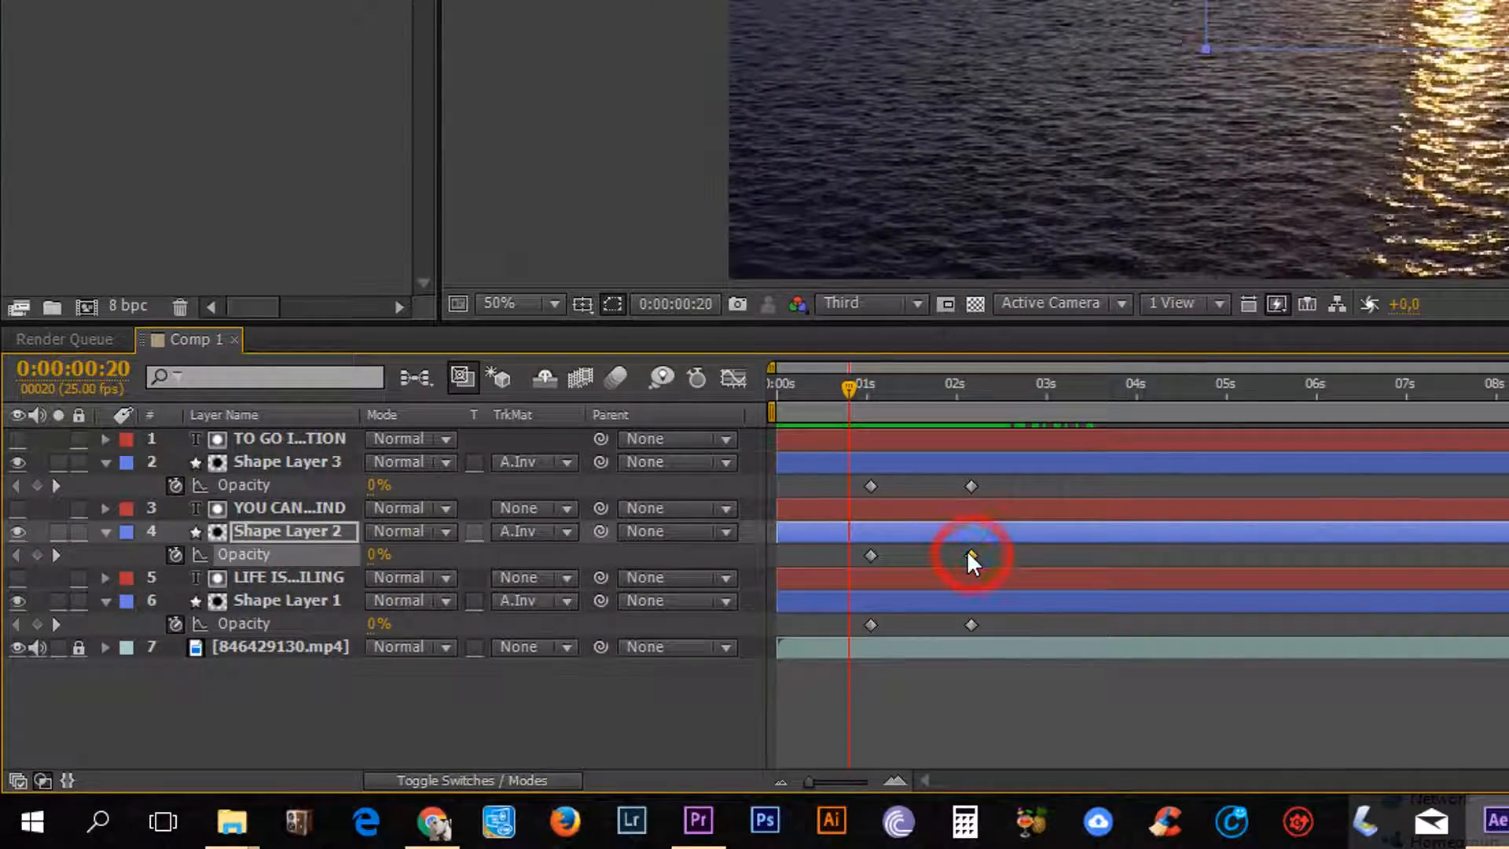
shift+click(871, 555)
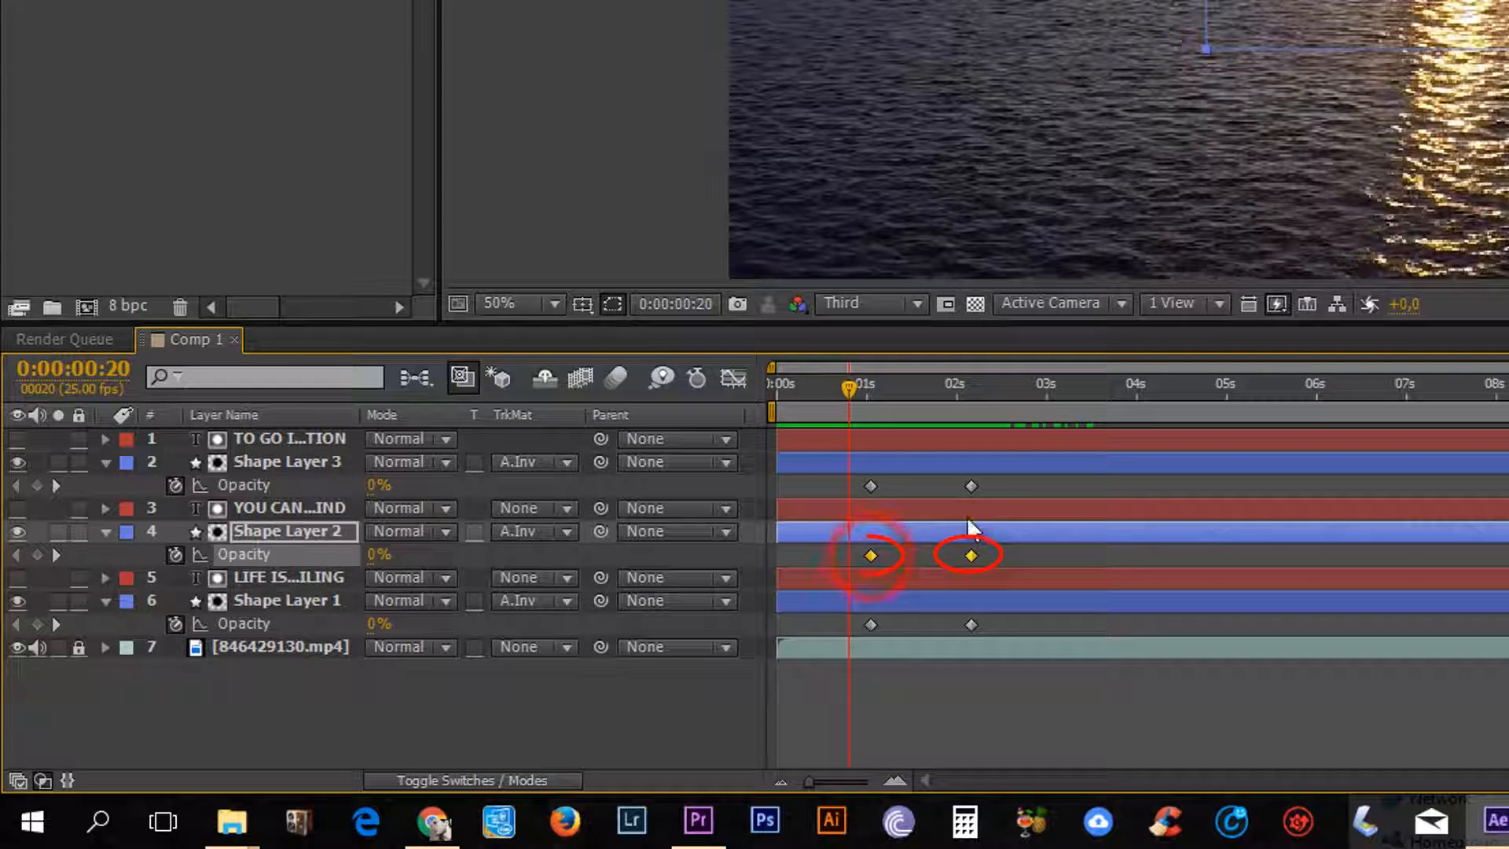
drag(986, 555, 1186, 556)
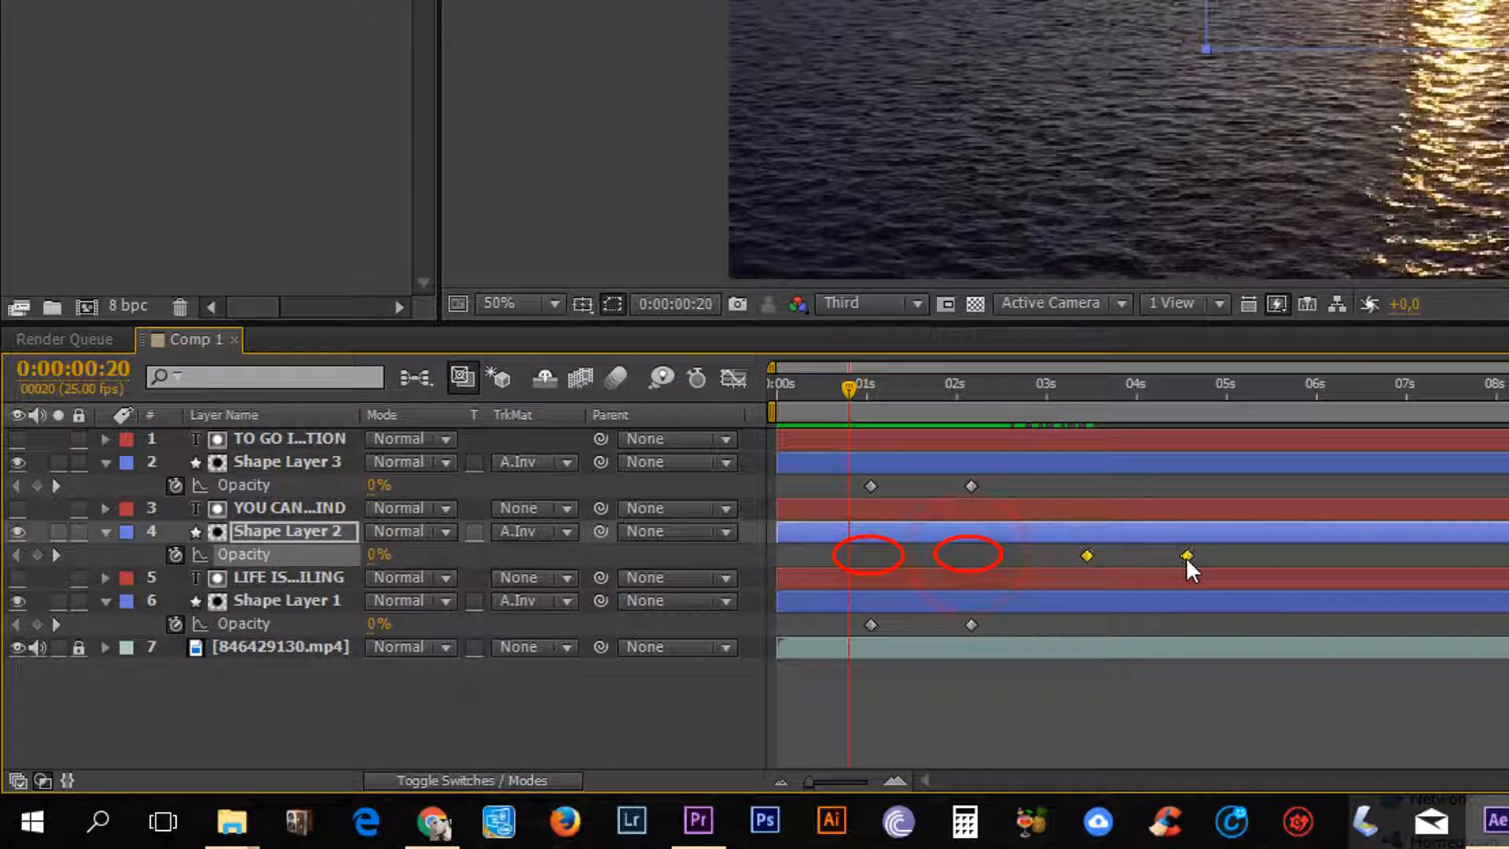
- Shift both Opacity keyframes of Shape Layer 3 to about 5.7 s and 6.8 s, keeping their spacing
click(972, 485)
shift+click(871, 485)
drag(977, 488, 1393, 483)
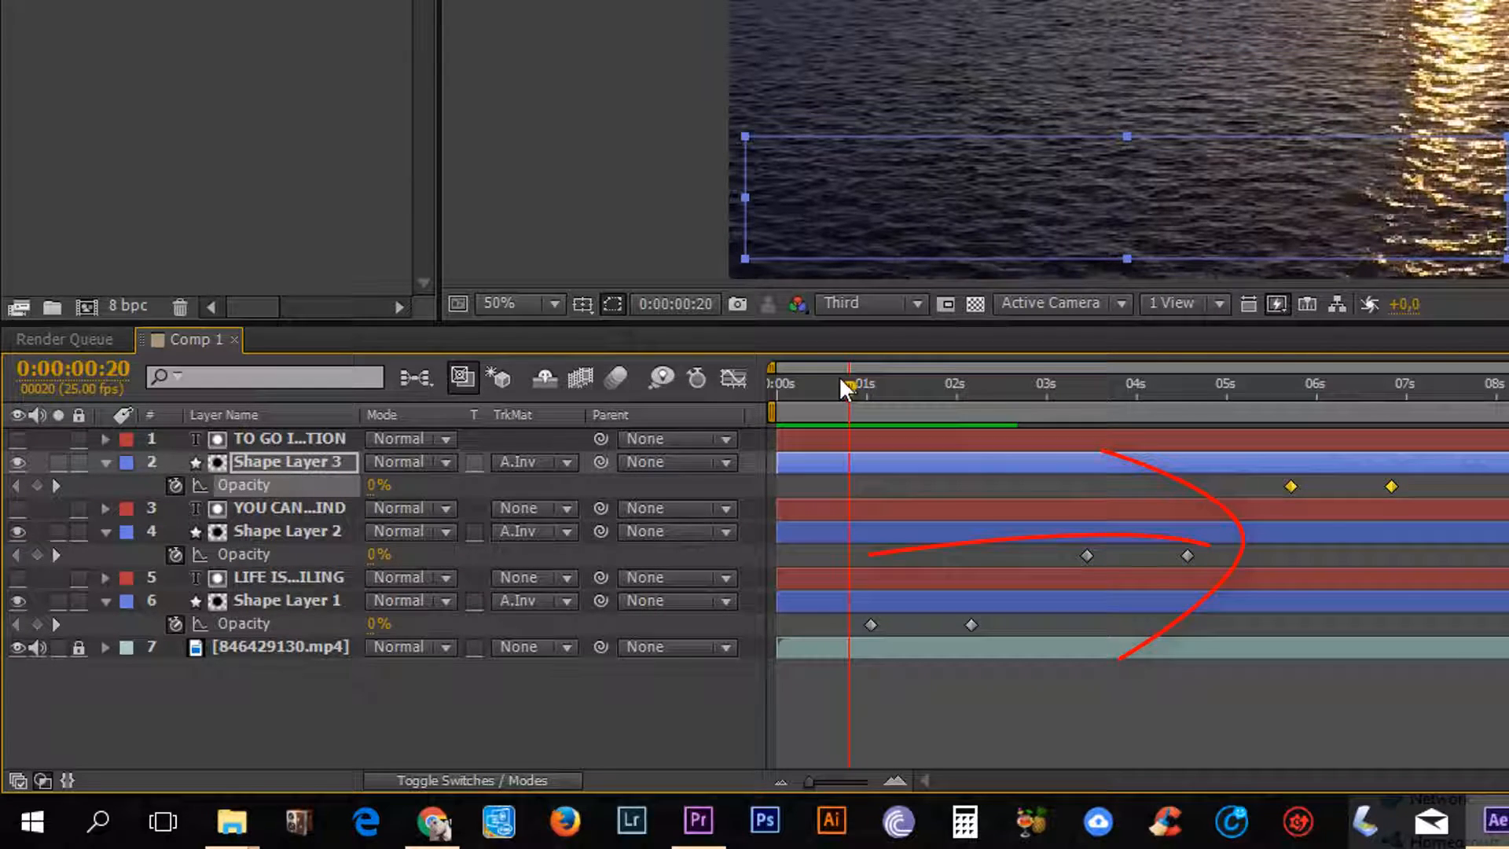
- Preview the staggered title fade-ins from the start, and collapse the properties of the three shape layers
drag(840, 381, 716, 371)
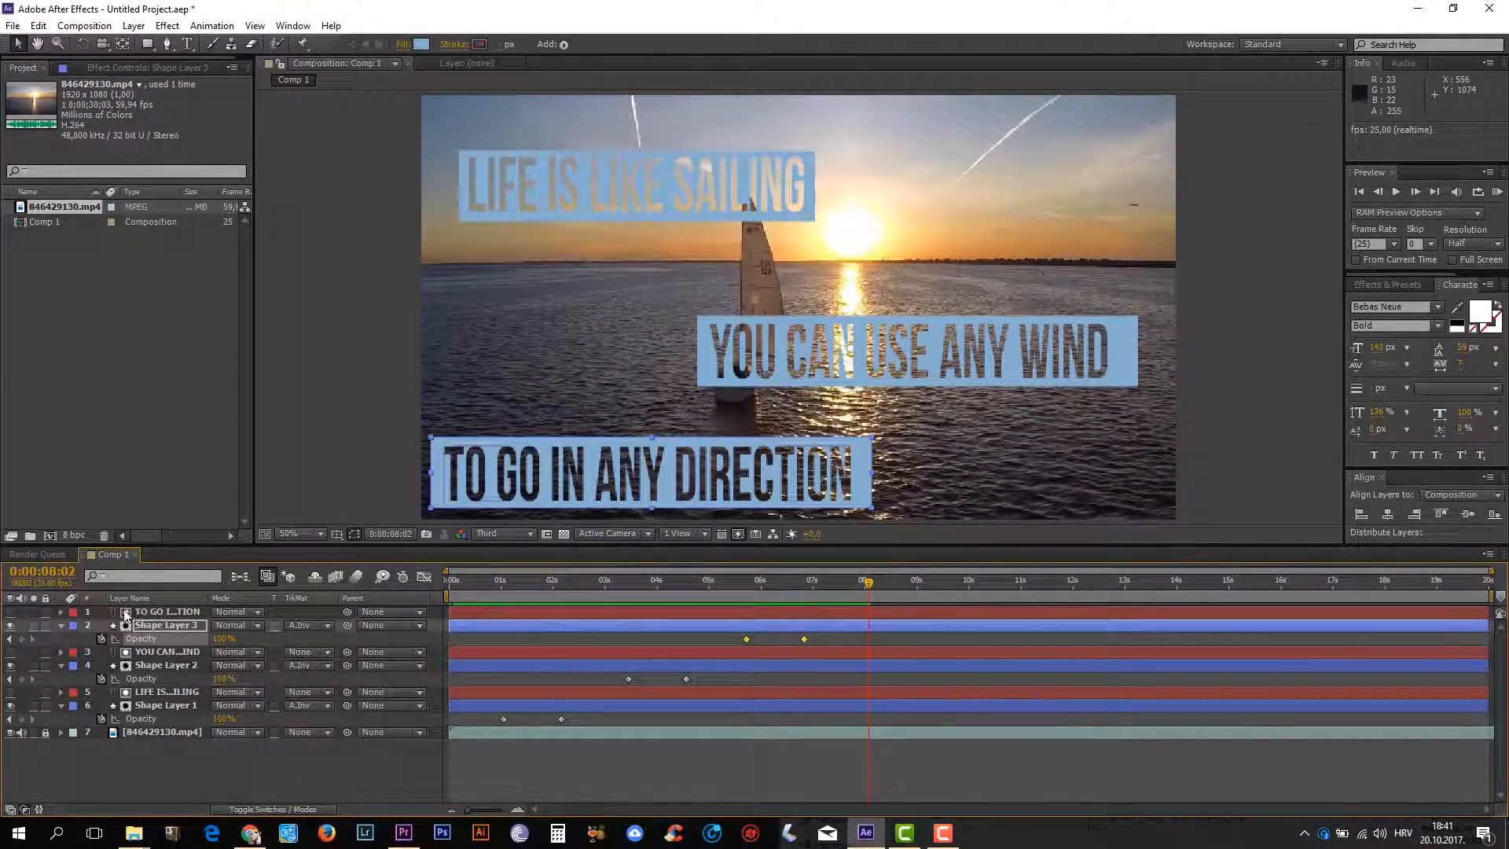
click(60, 612)
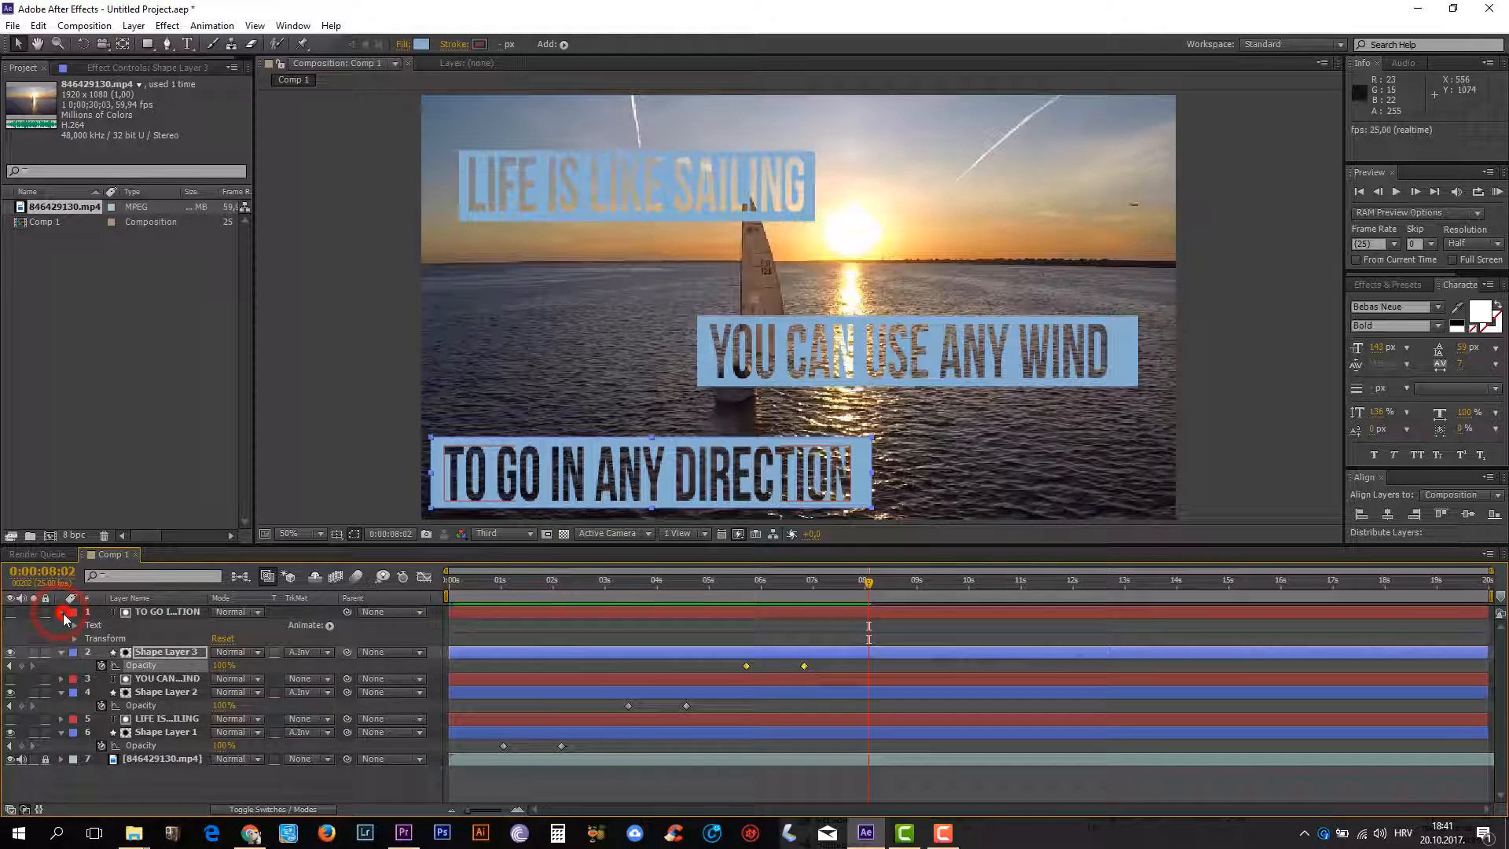
click(63, 614)
click(61, 625)
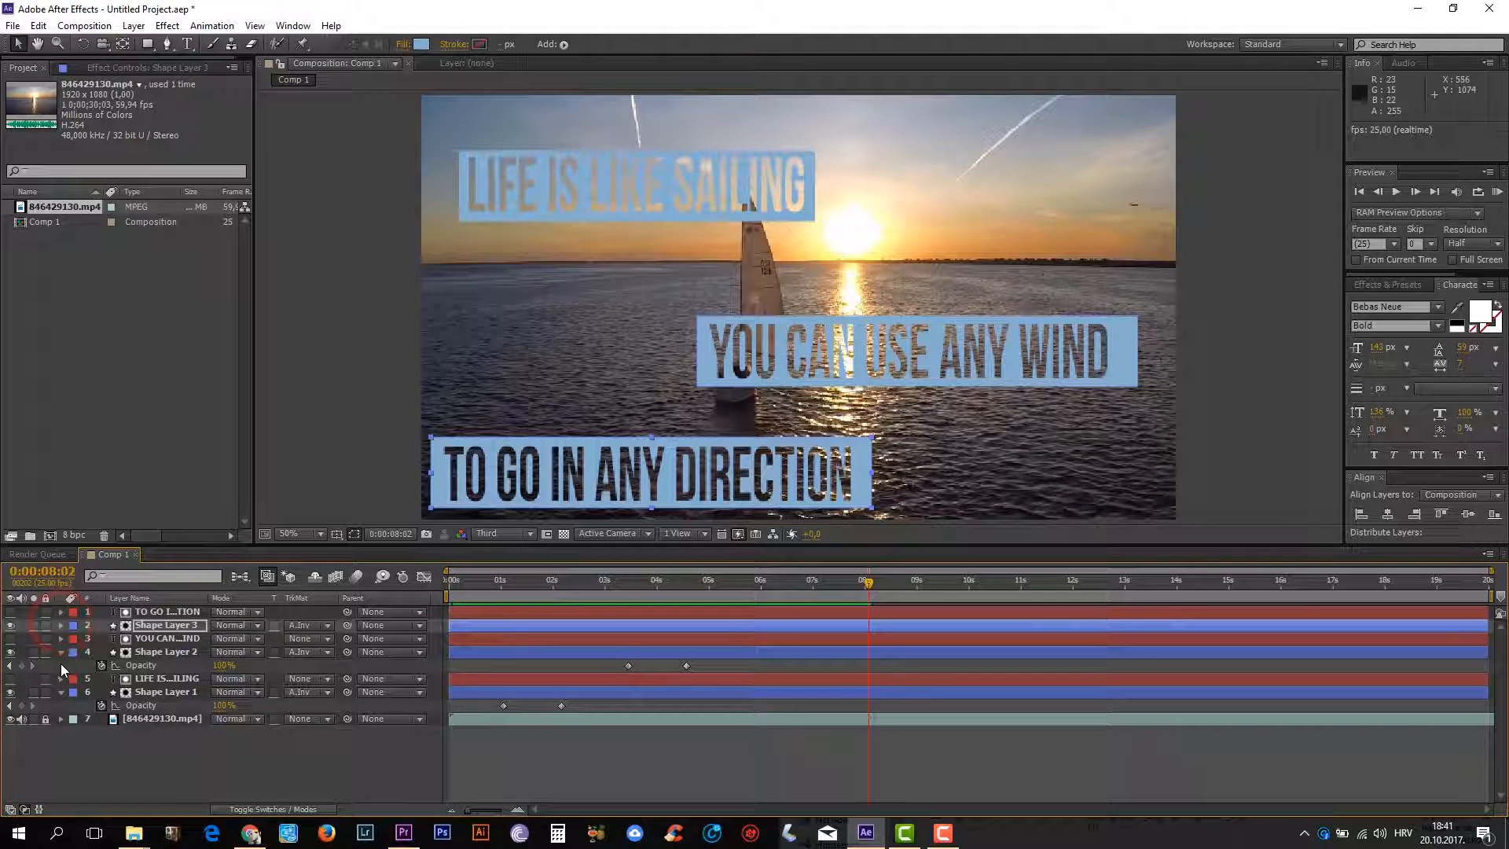
click(63, 653)
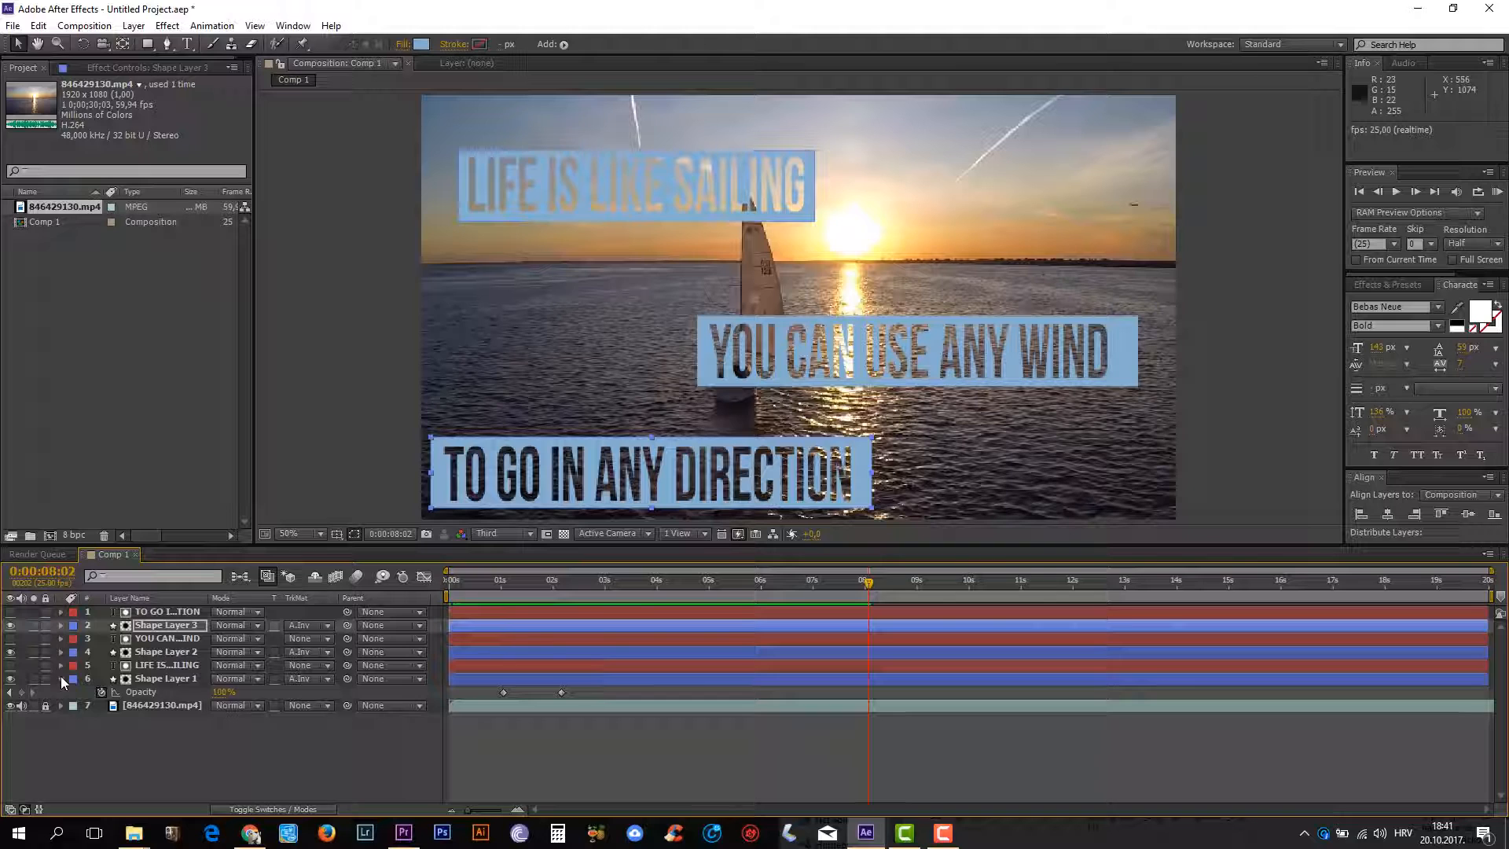
click(61, 678)
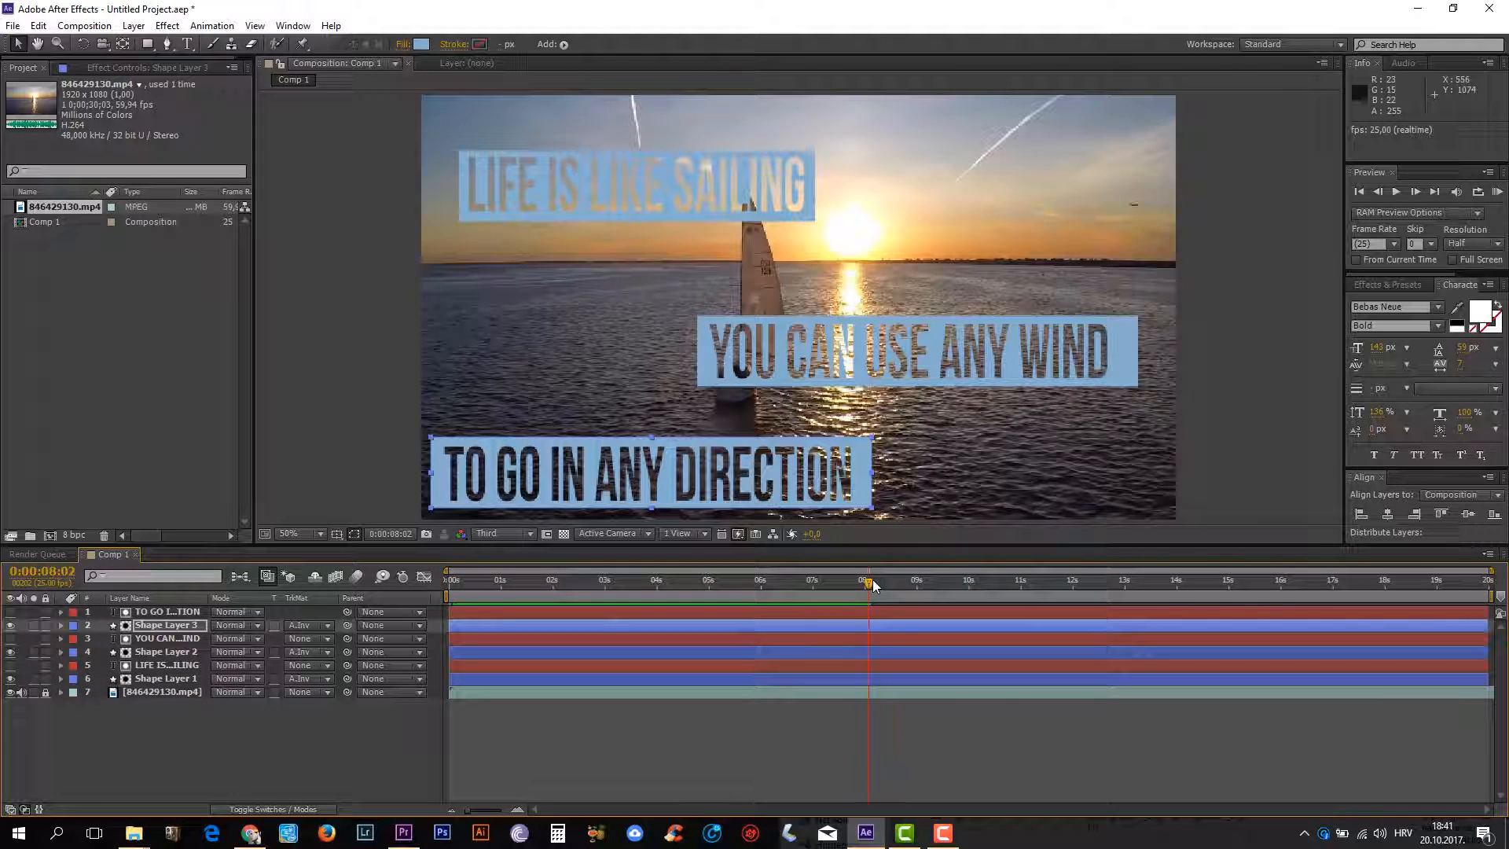
- Set the current time to 0:00:07:18 and pre-compose all text and shape layers into a composition named "In animation"
drag(872, 580, 848, 544)
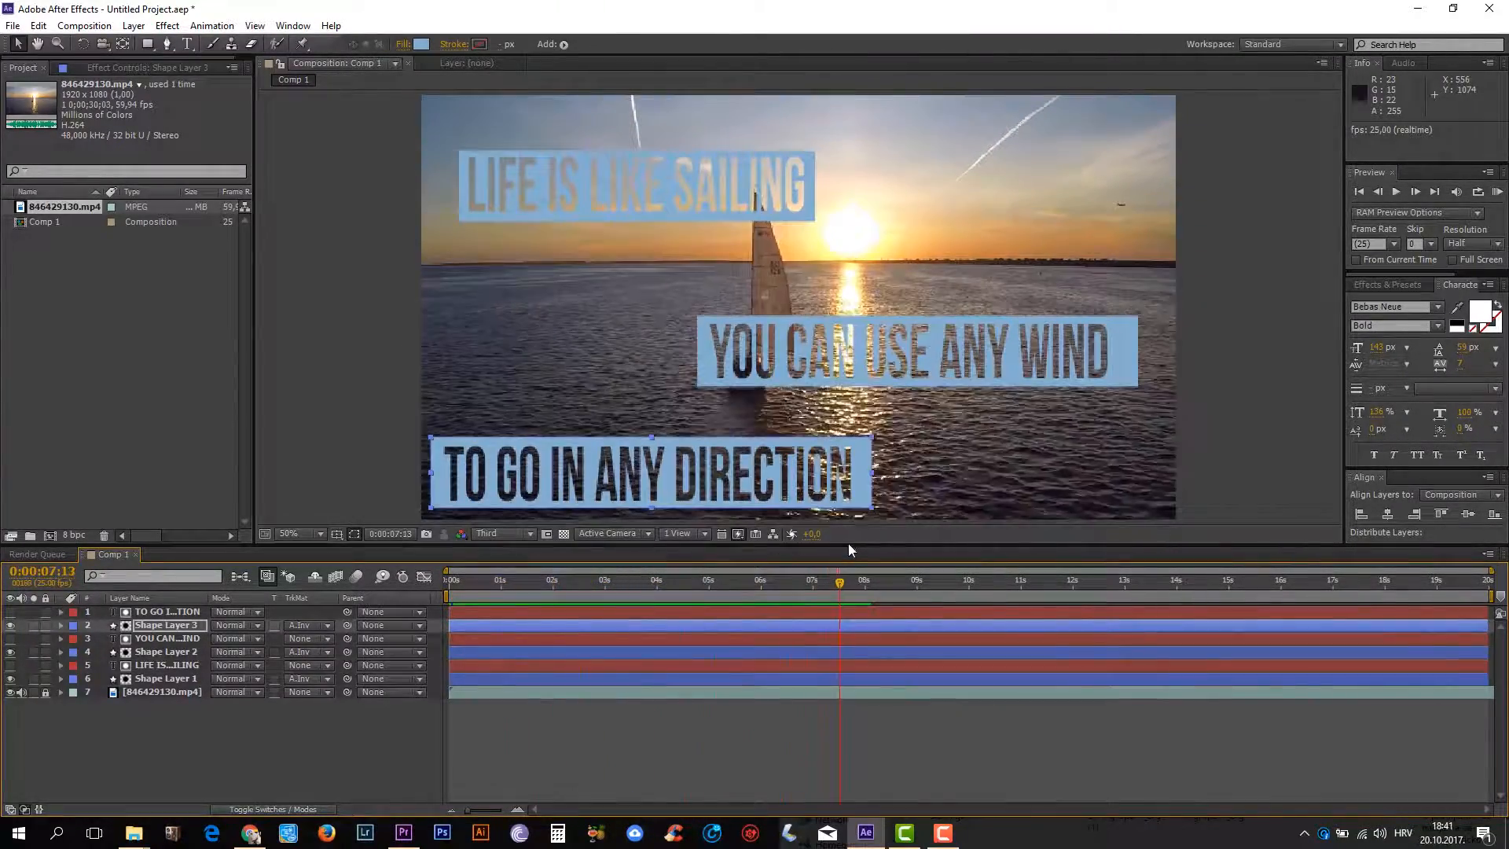
click(200, 765)
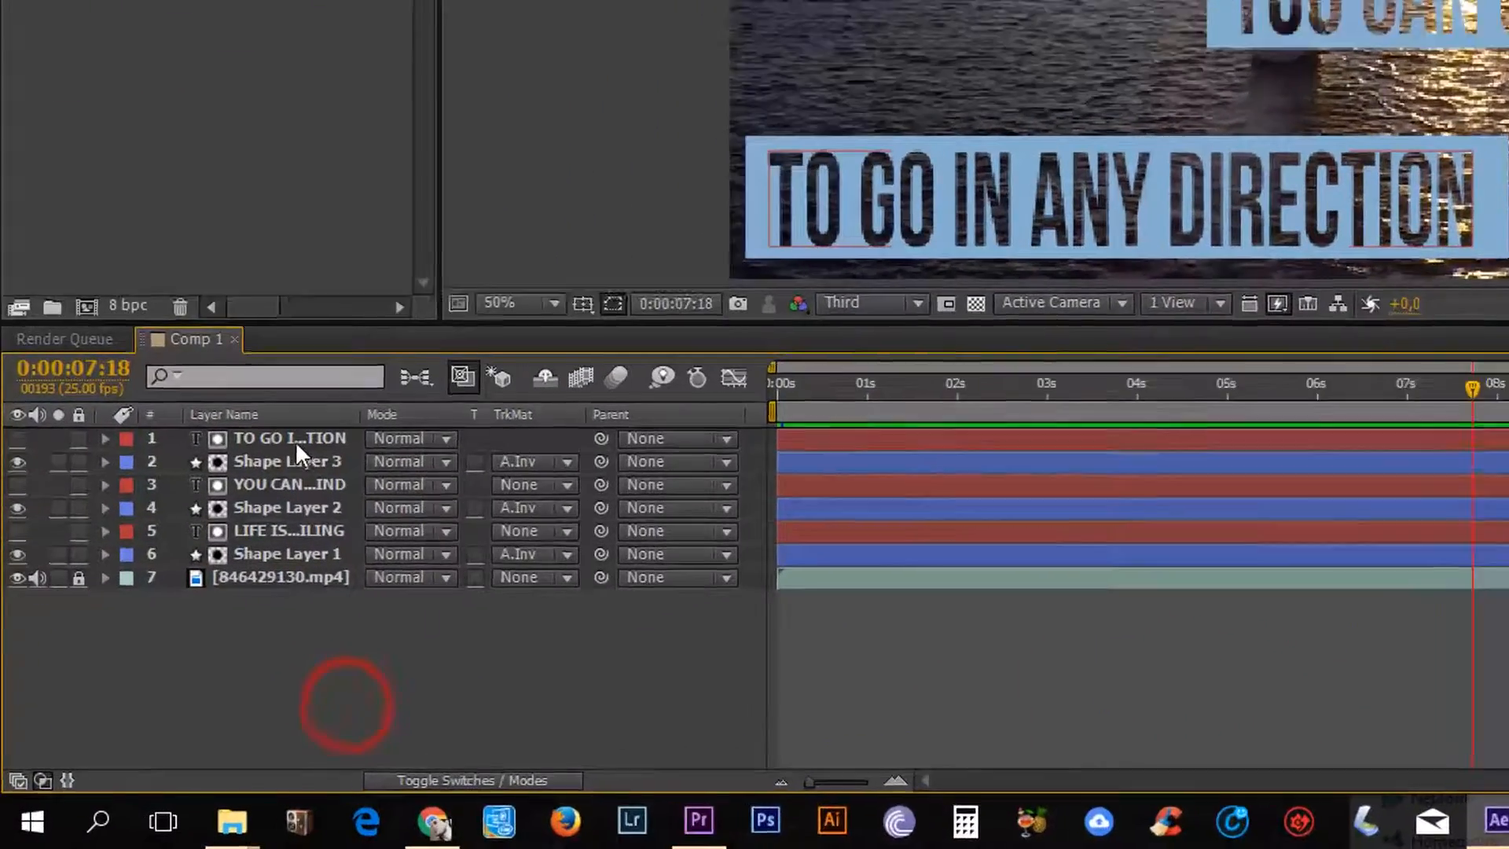
click(177, 600)
shift+click(325, 514)
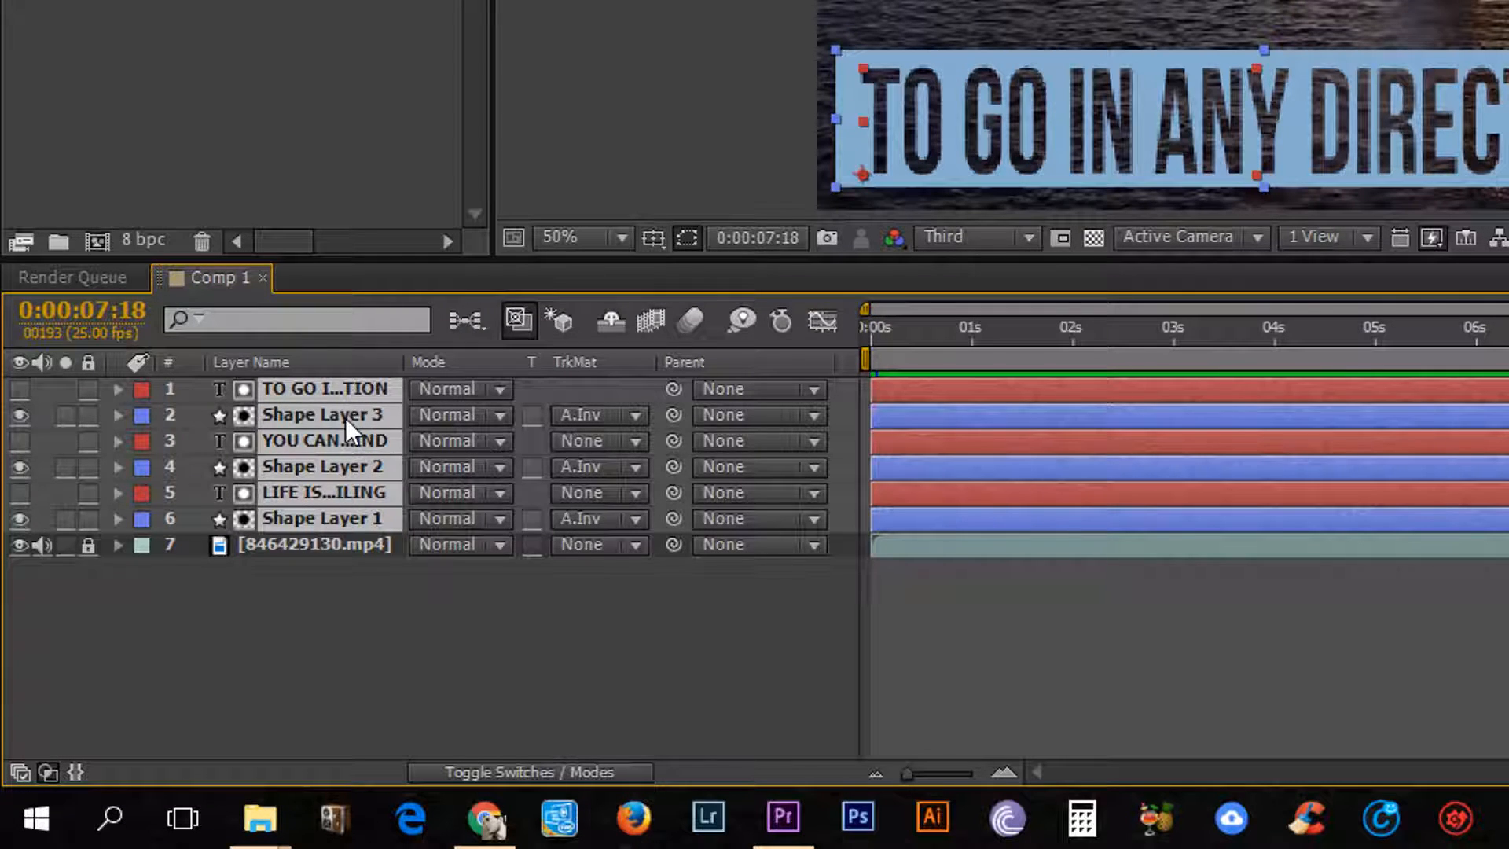
right_click(324, 428)
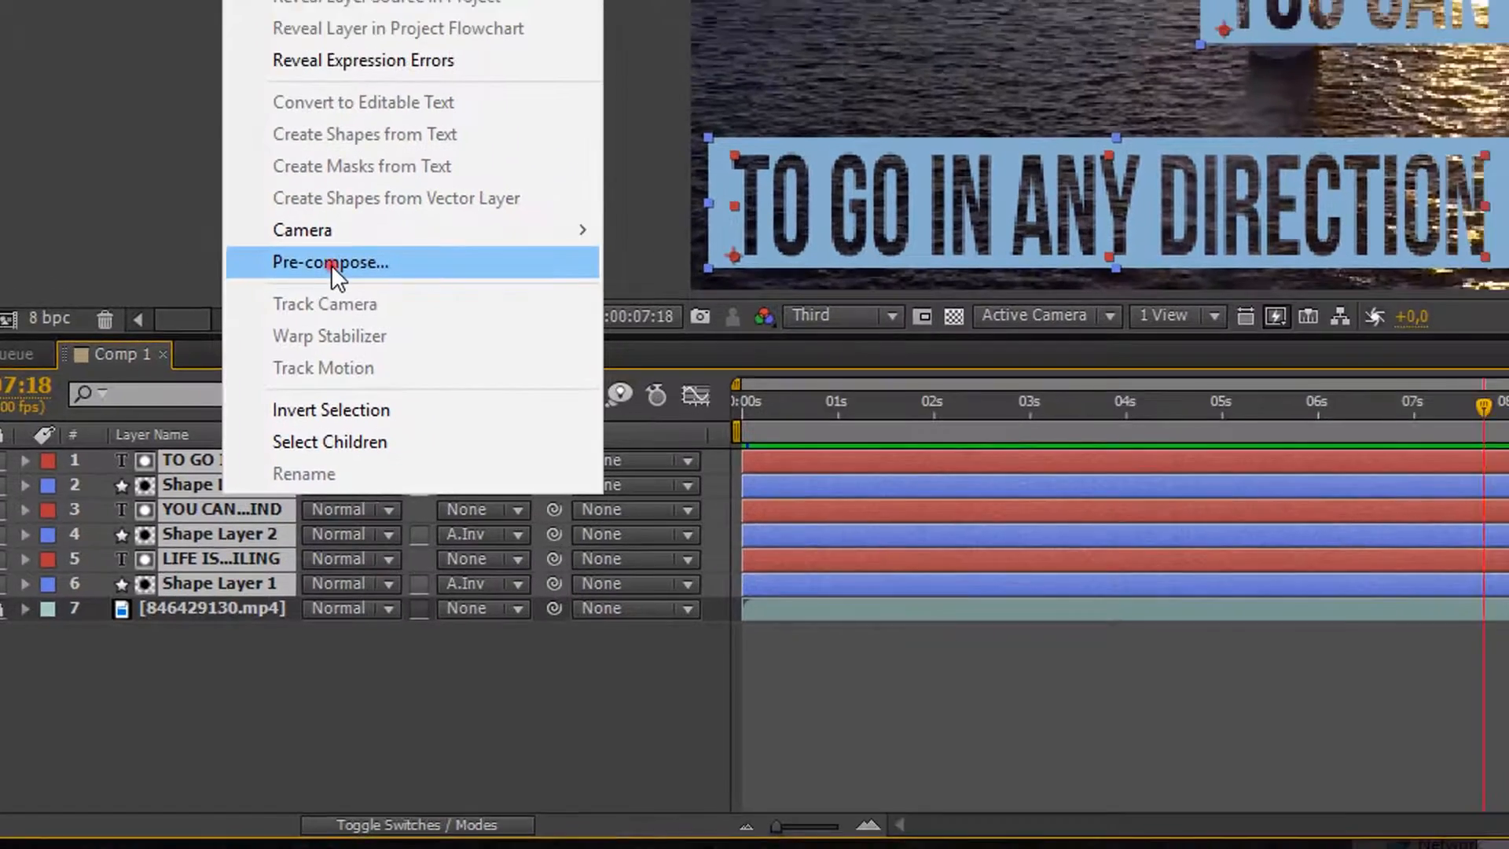
click(440, 184)
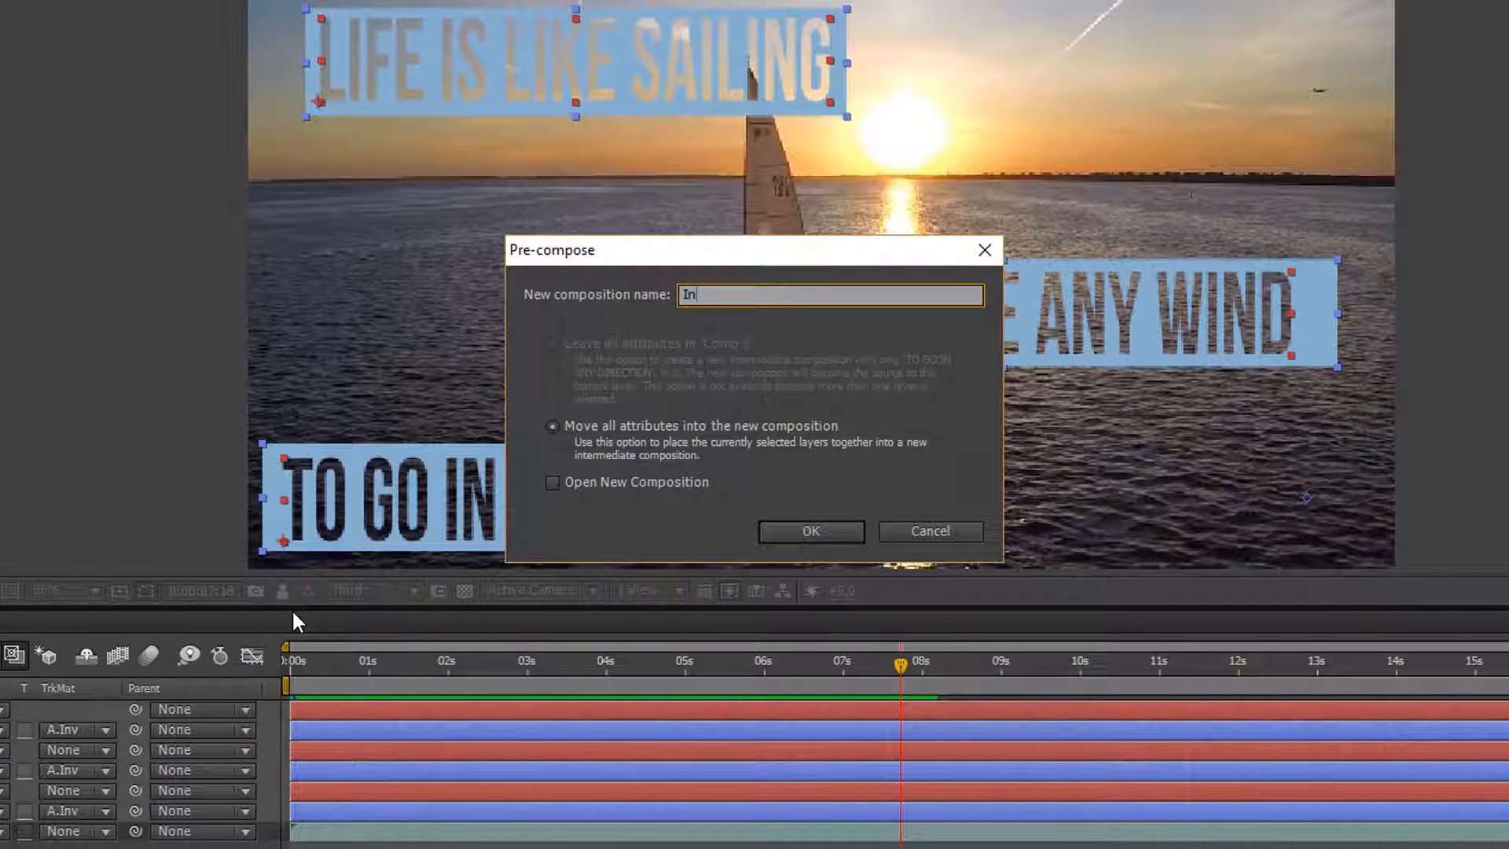
text(In animation)
click(809, 532)
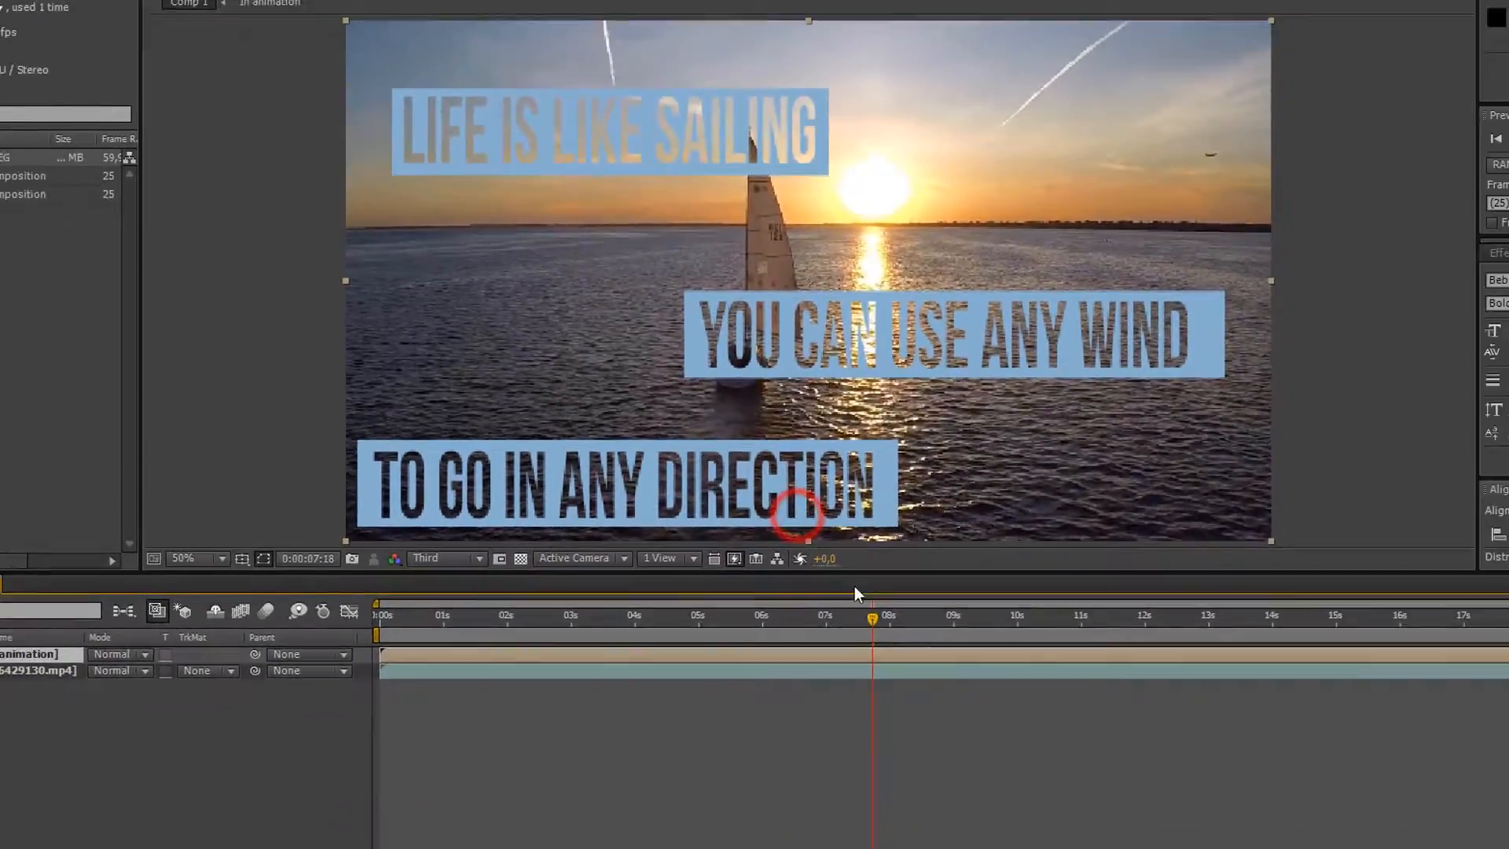
- Split the In animation layer at 0:00:07:20 and delete the part after the split
drag(875, 615, 375, 604)
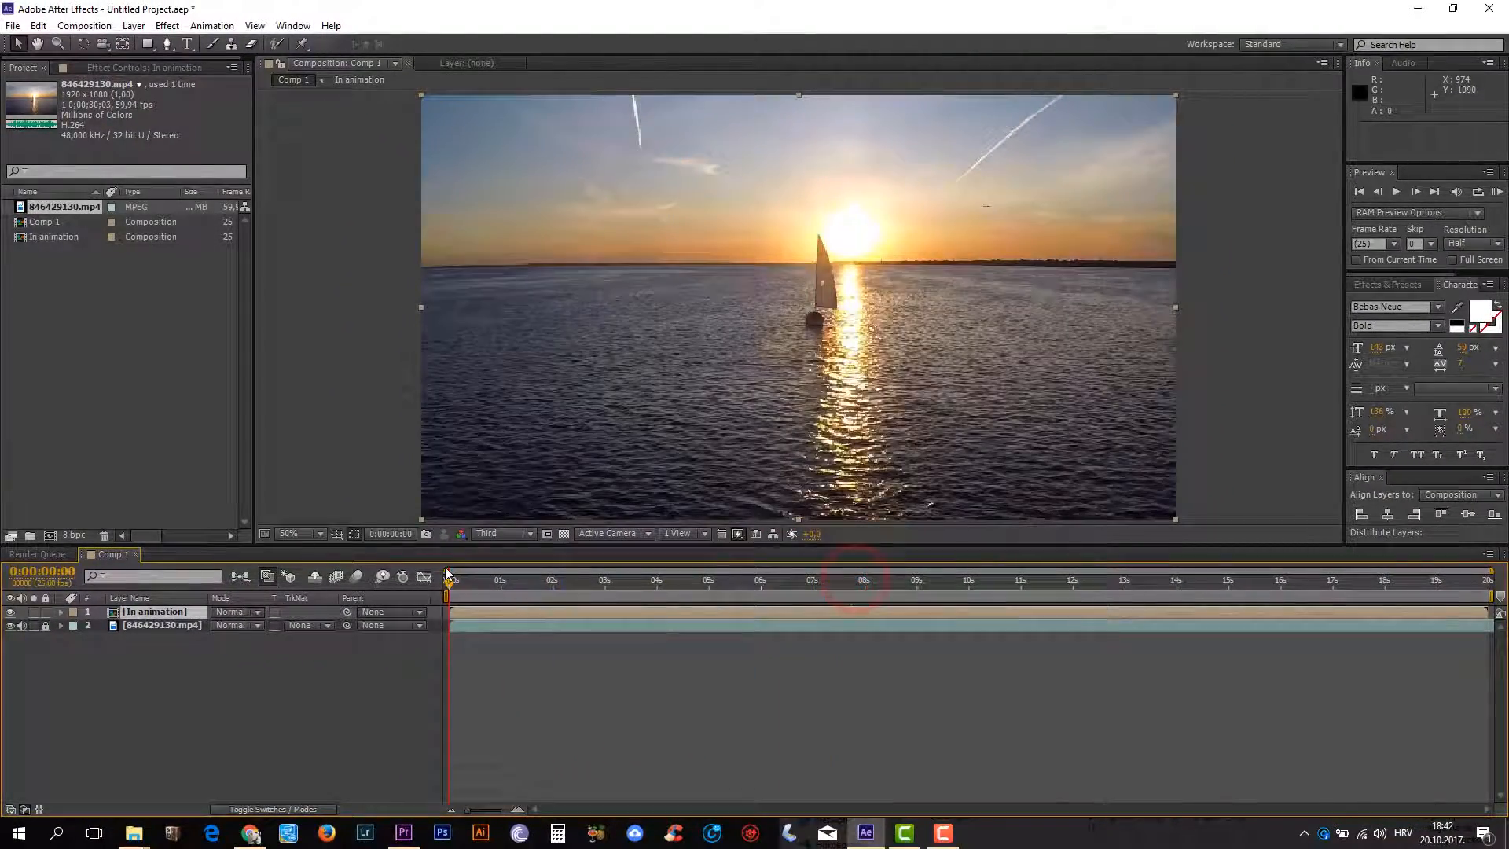
drag(446, 572, 646, 587)
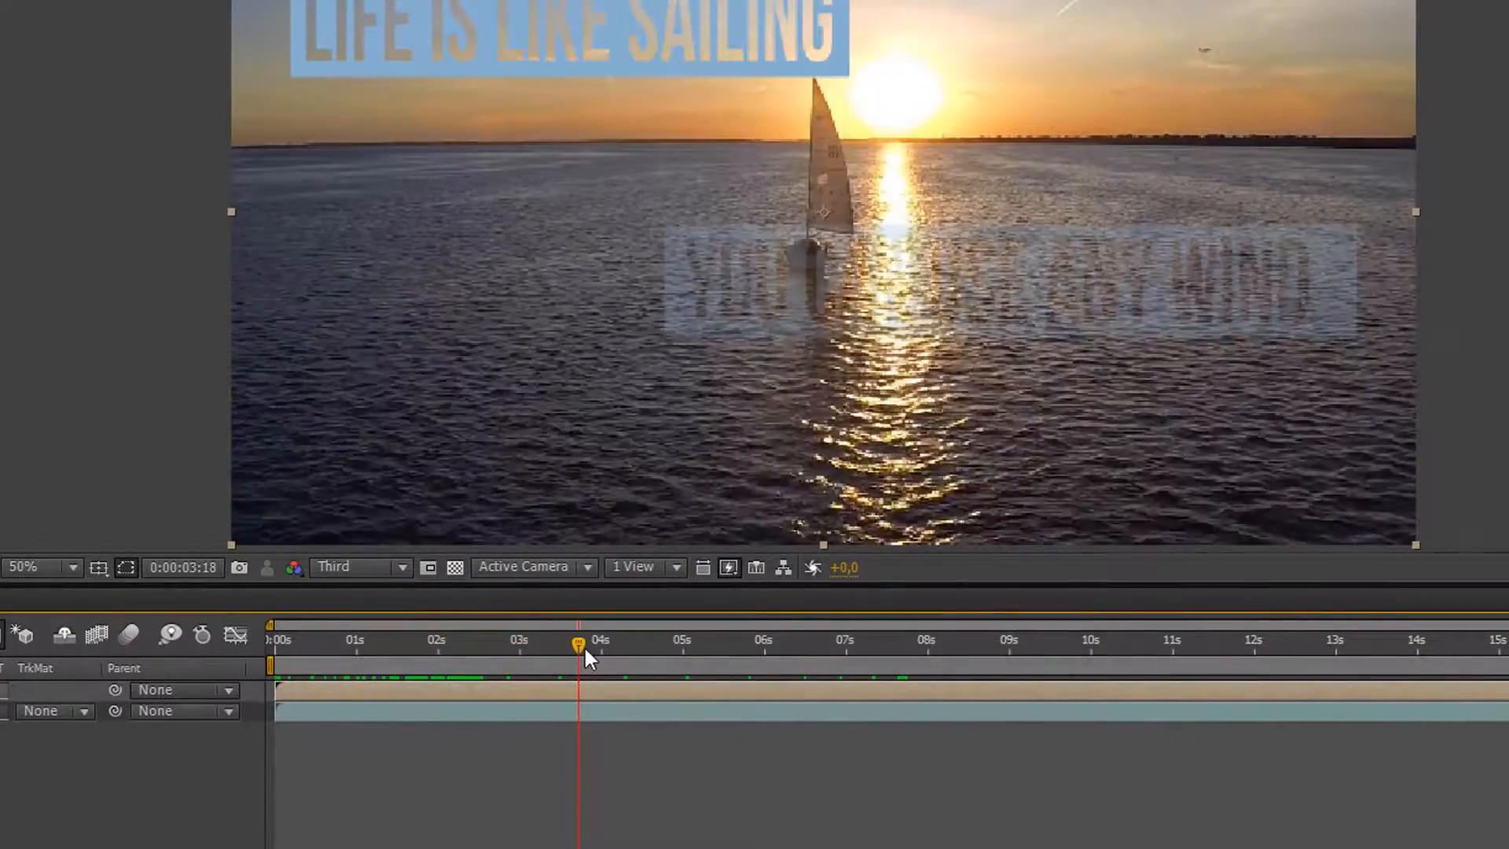
mouse_move(585, 650)
mouse_down()
mouse_move(714, 670)
mouse_move(916, 668)
mouse_up()
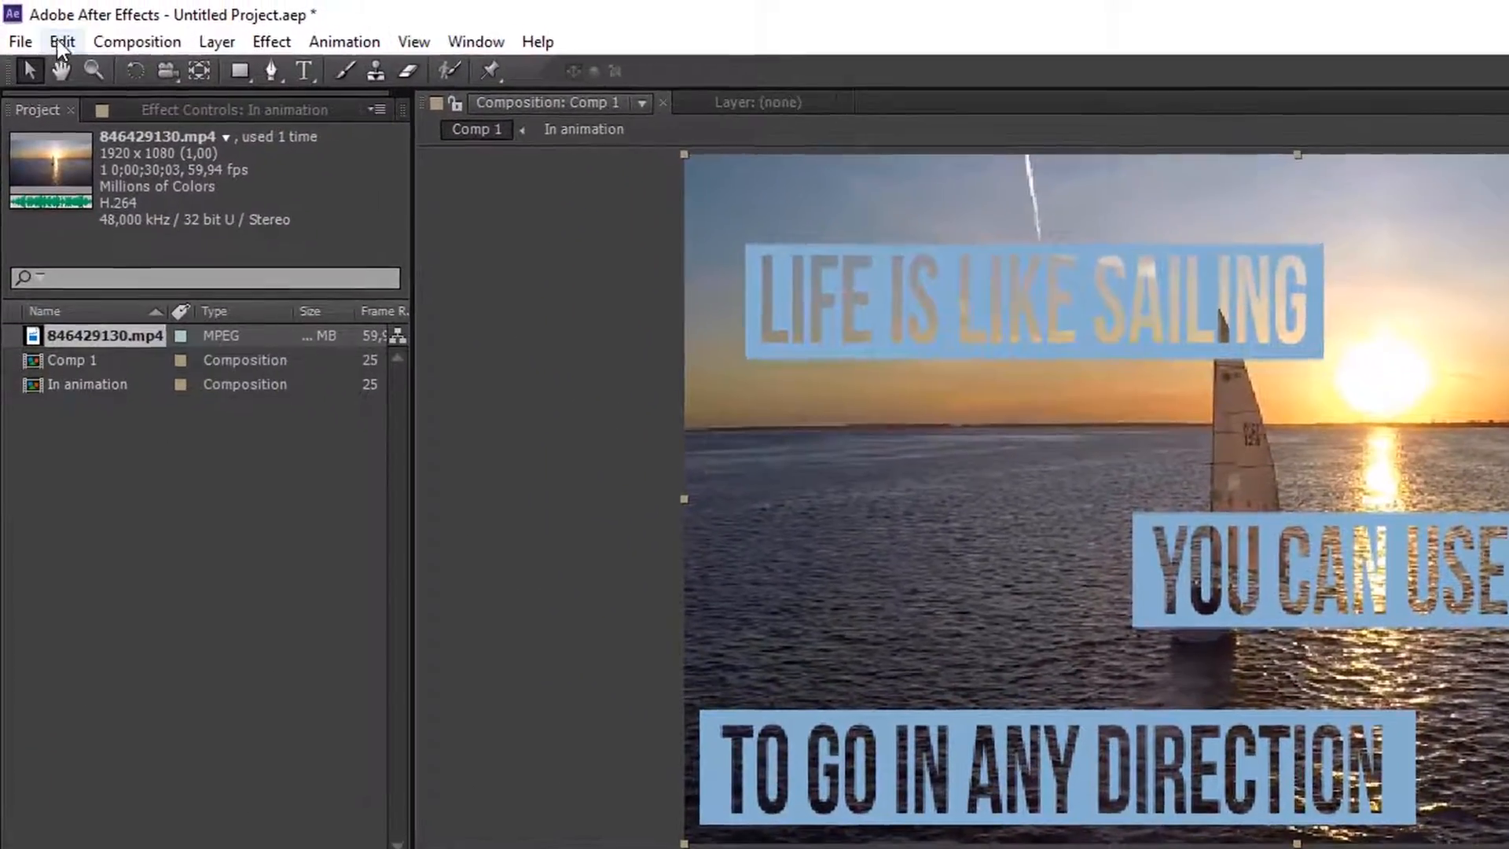
click(38, 7)
mouse_move(131, 290)
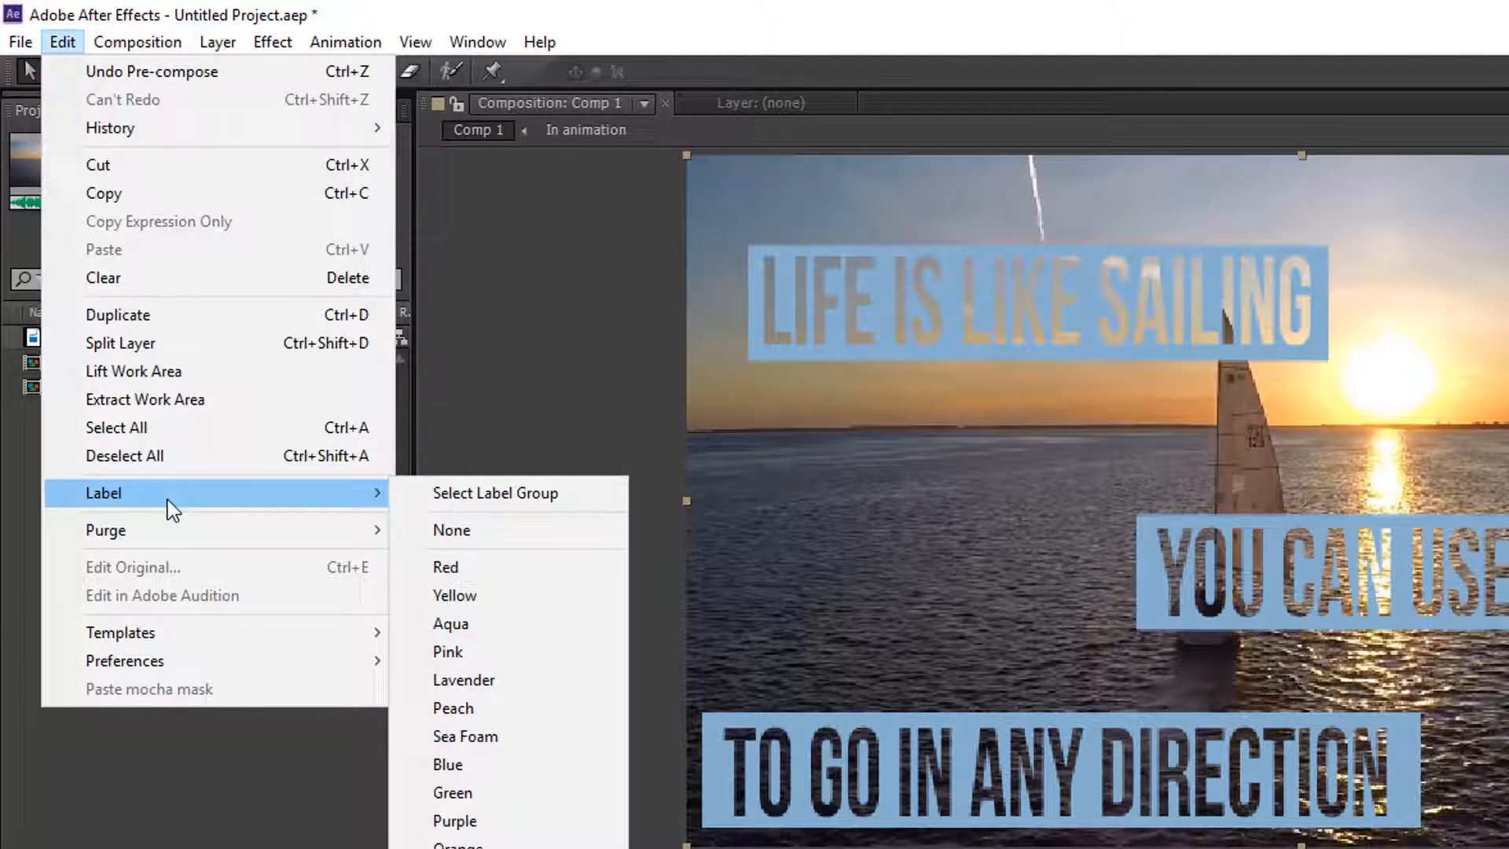
click(208, 342)
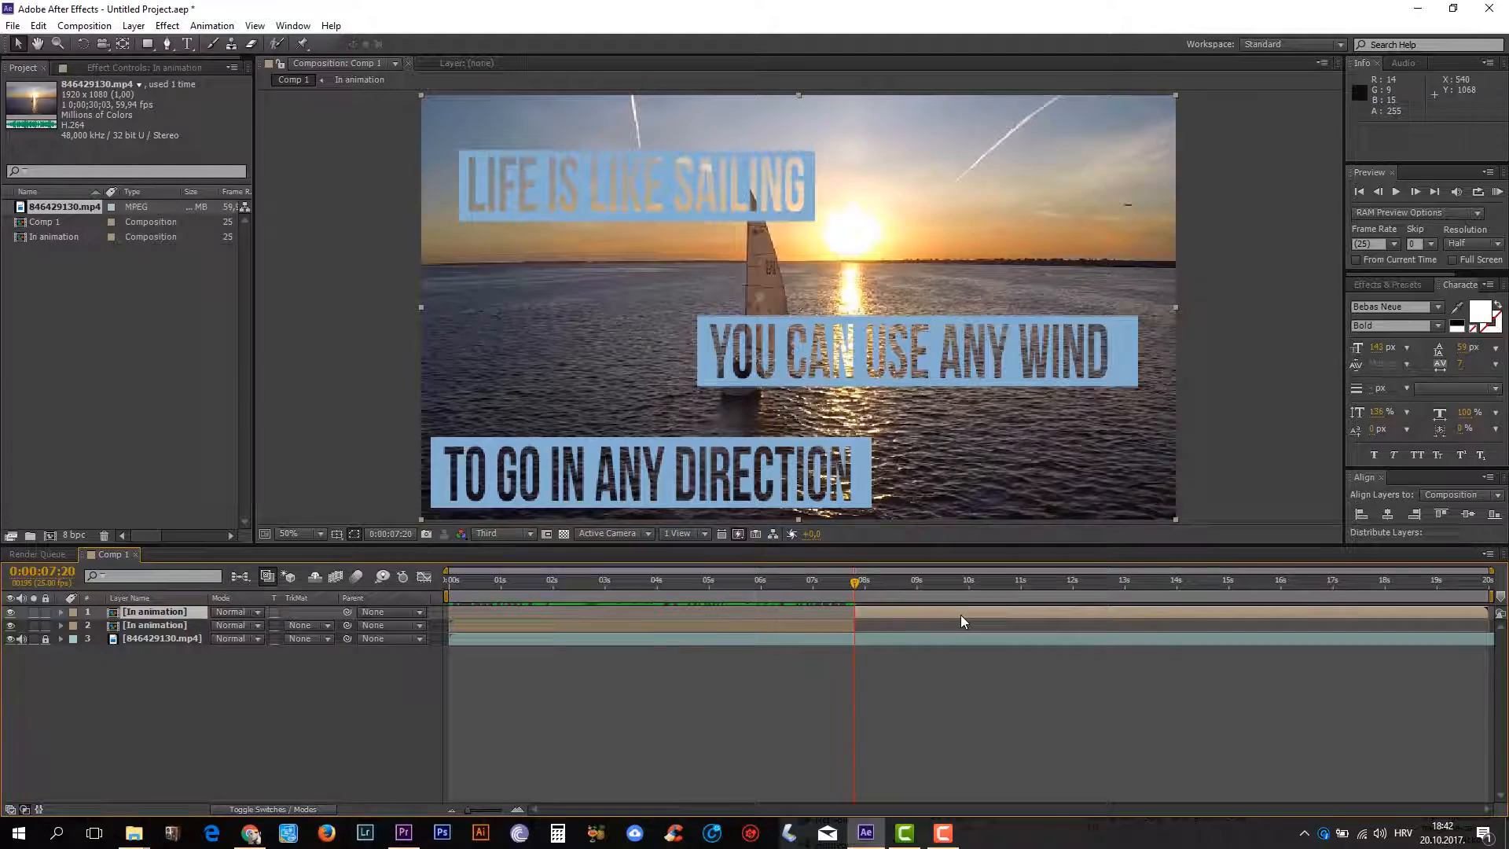
click(960, 614)
key(Delete)
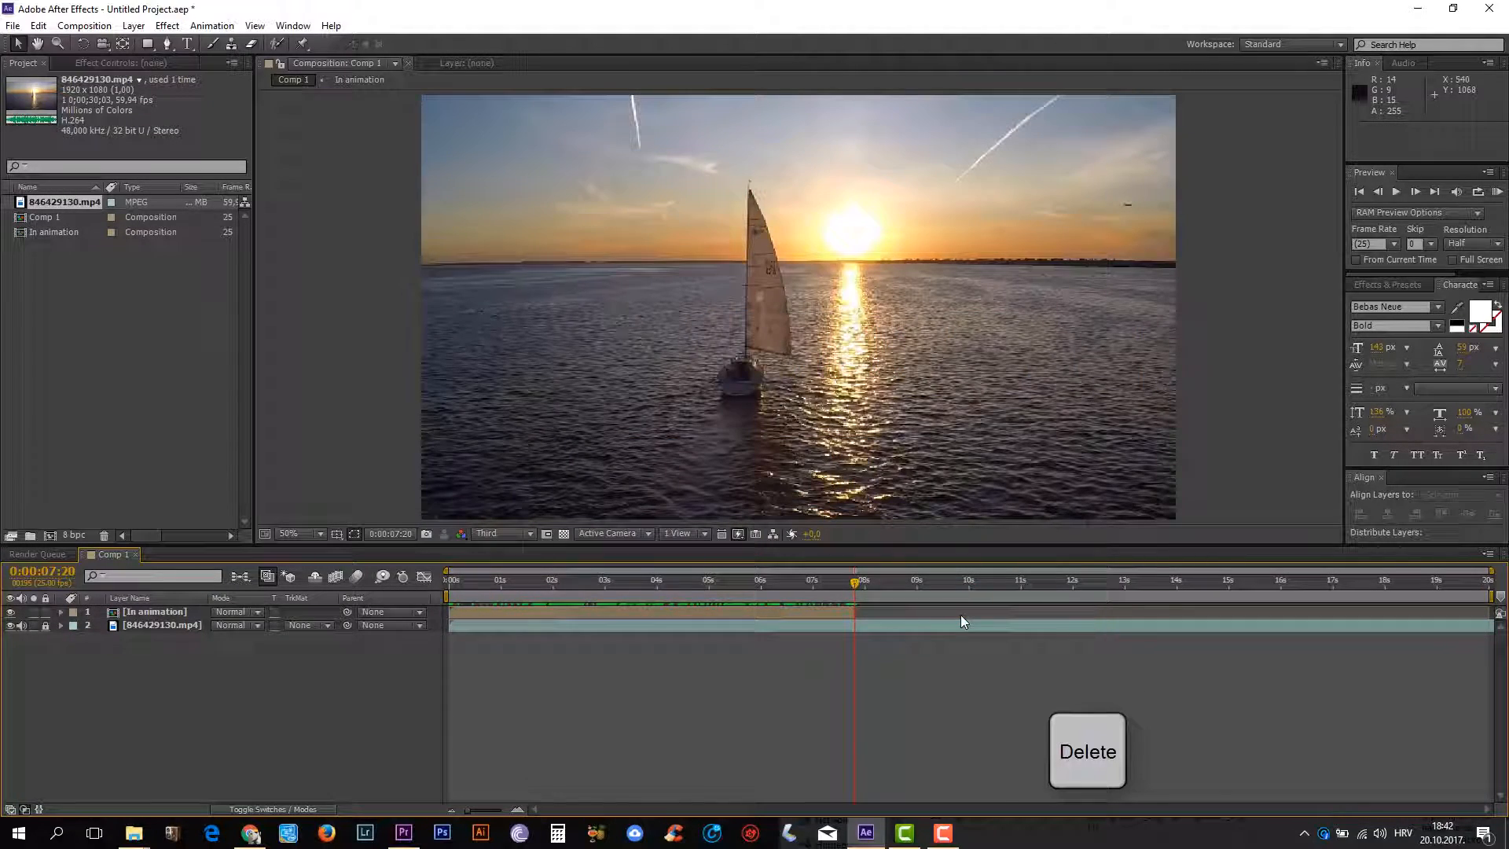
- Duplicate the trimmed In animation layer and rename the lower copy "Out animation"
drag(858, 582, 785, 547)
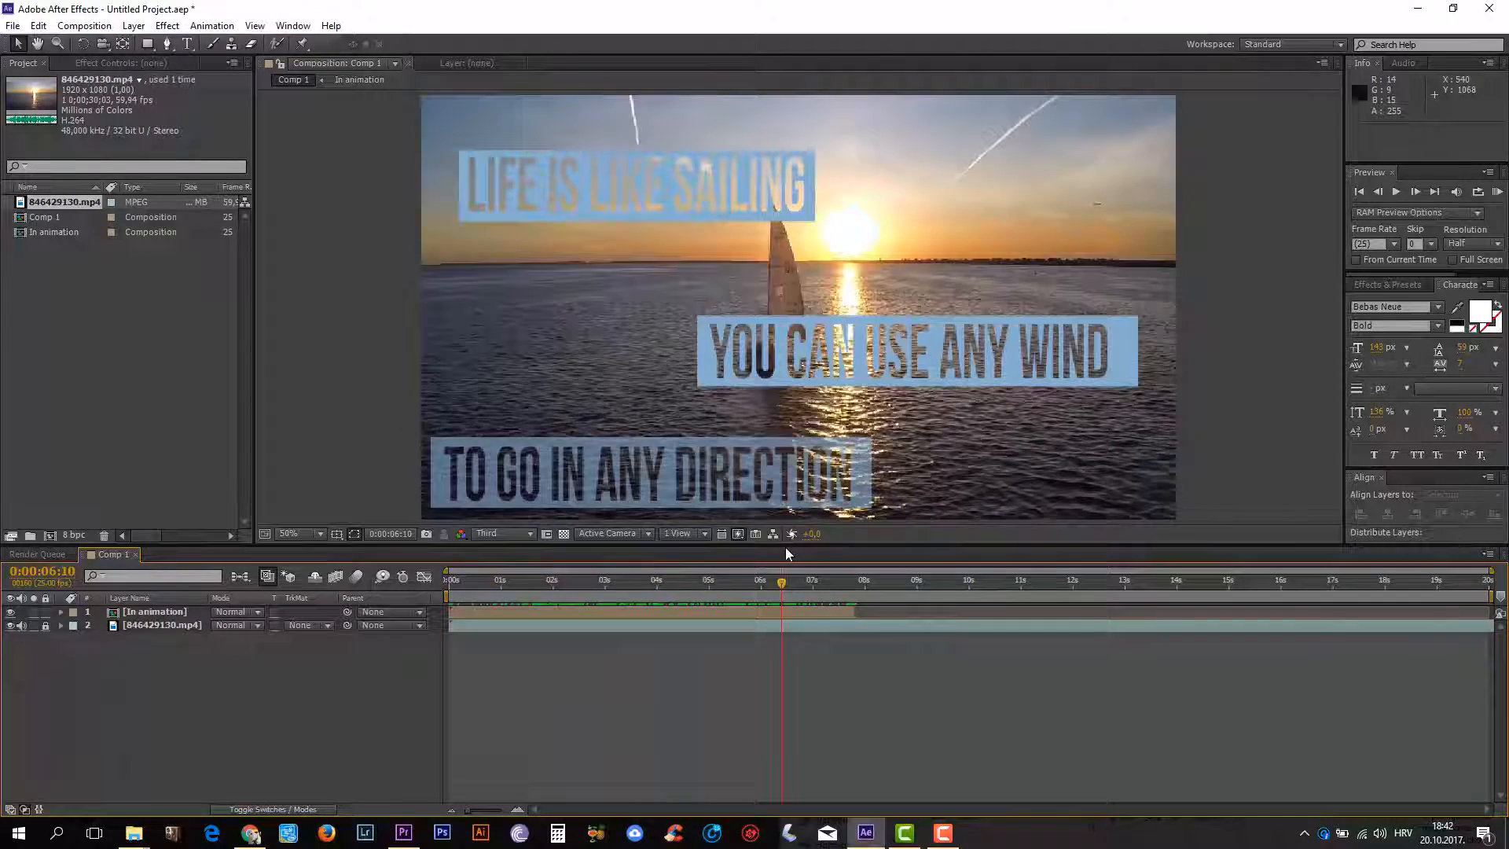
click(155, 612)
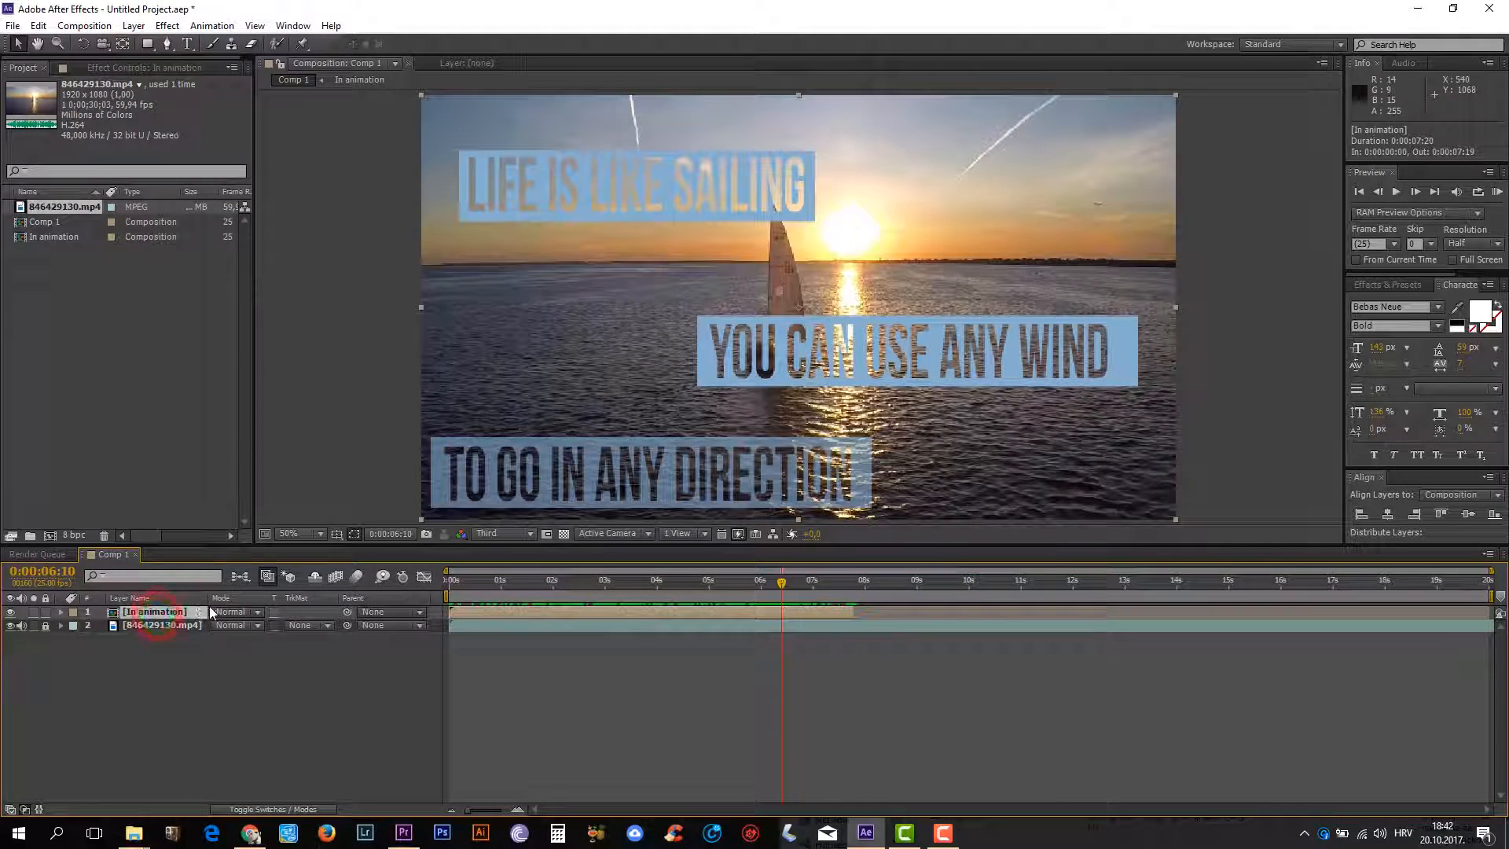
key(ctrl+d)
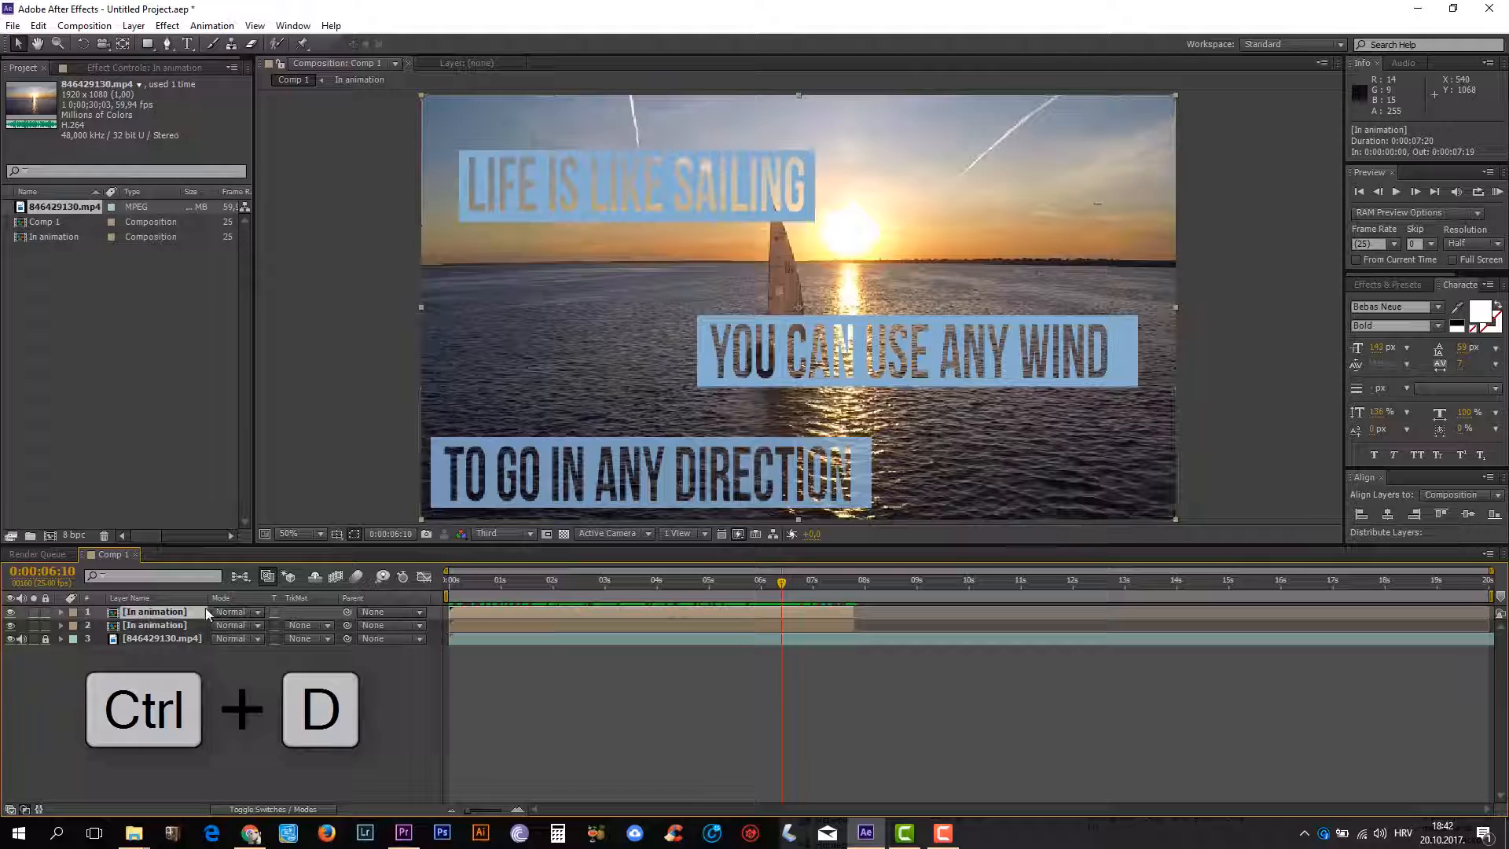
right_click(160, 622)
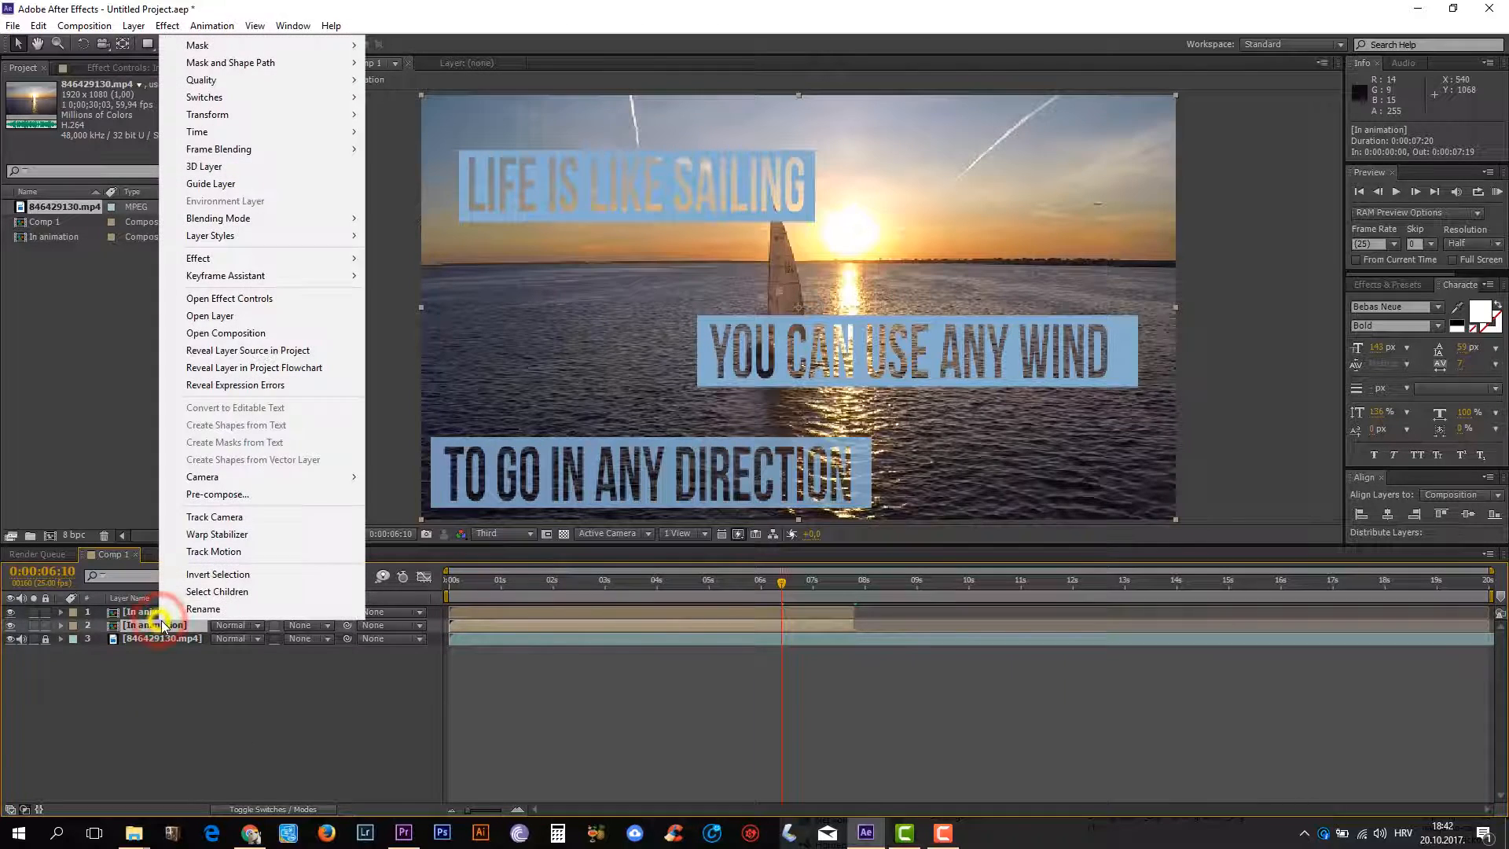
click(202, 609)
text(Out animatio)
key(Return)
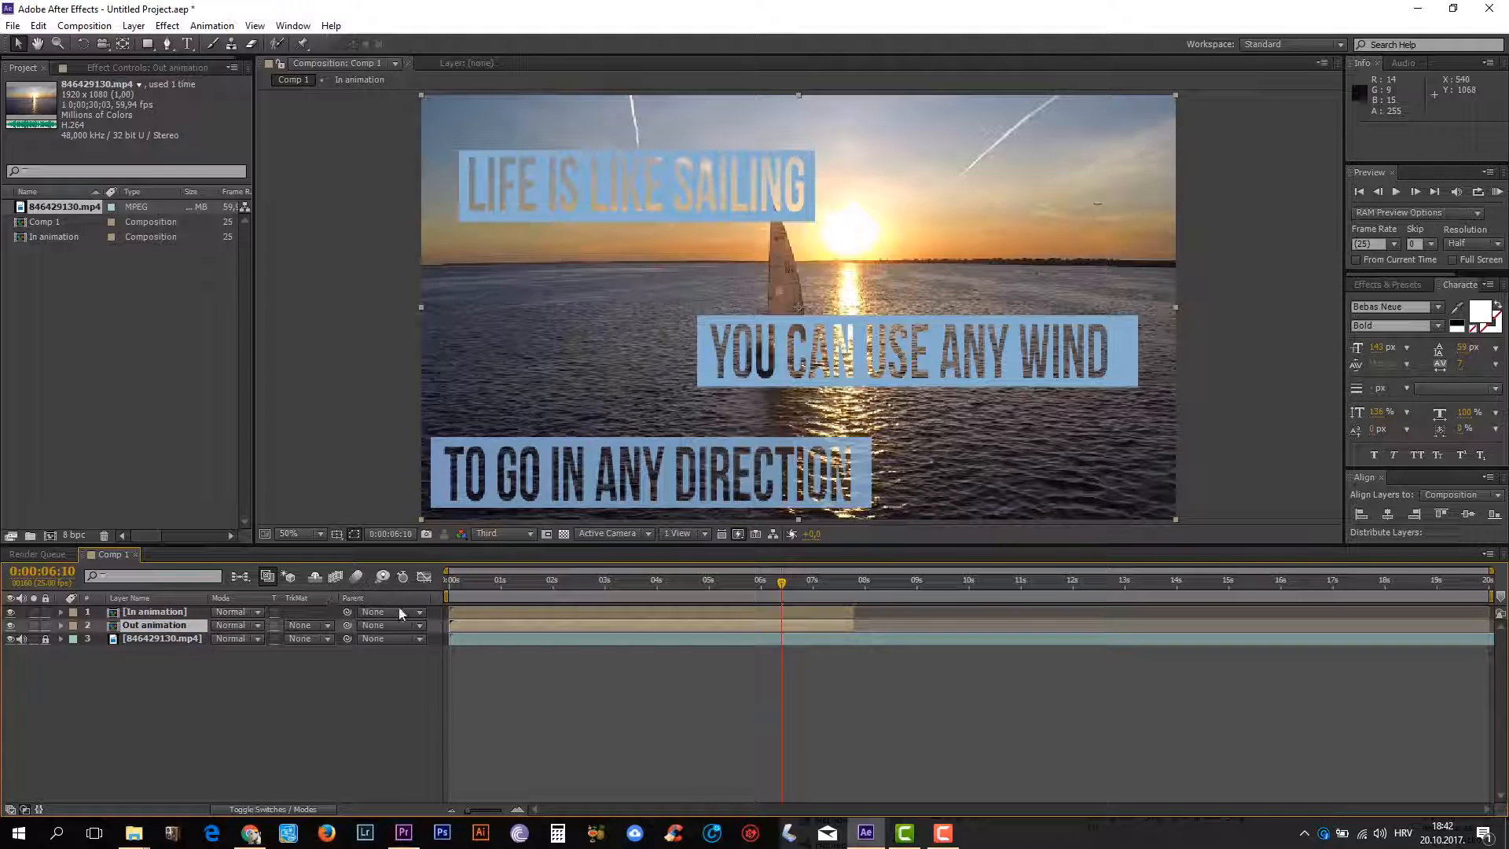
- Move the Out animation layer so it starts where the In animation layer ends, and check the transition between them
drag(460, 624, 862, 623)
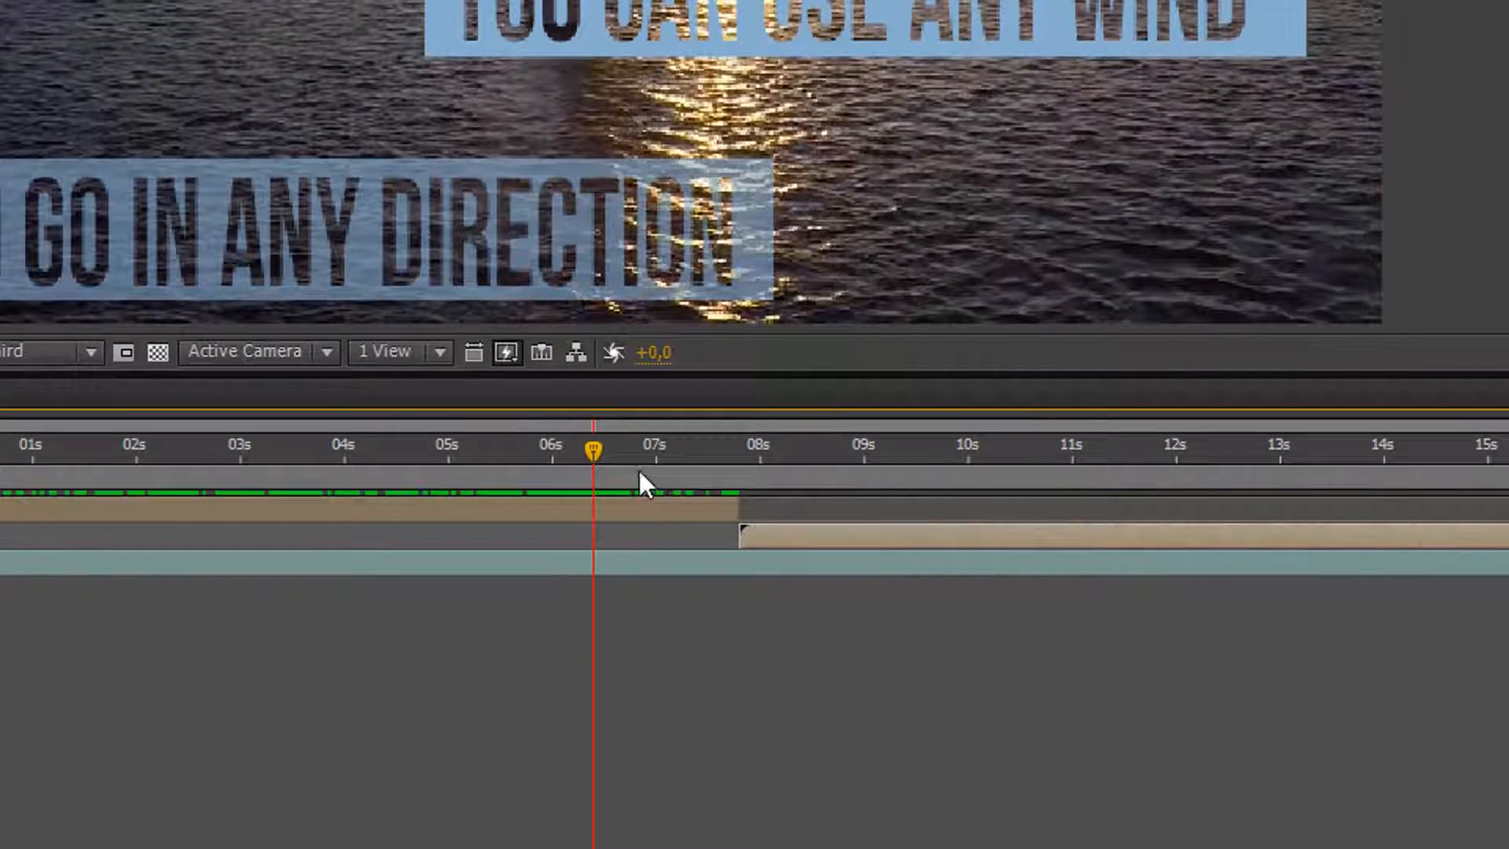
drag(595, 448, 731, 445)
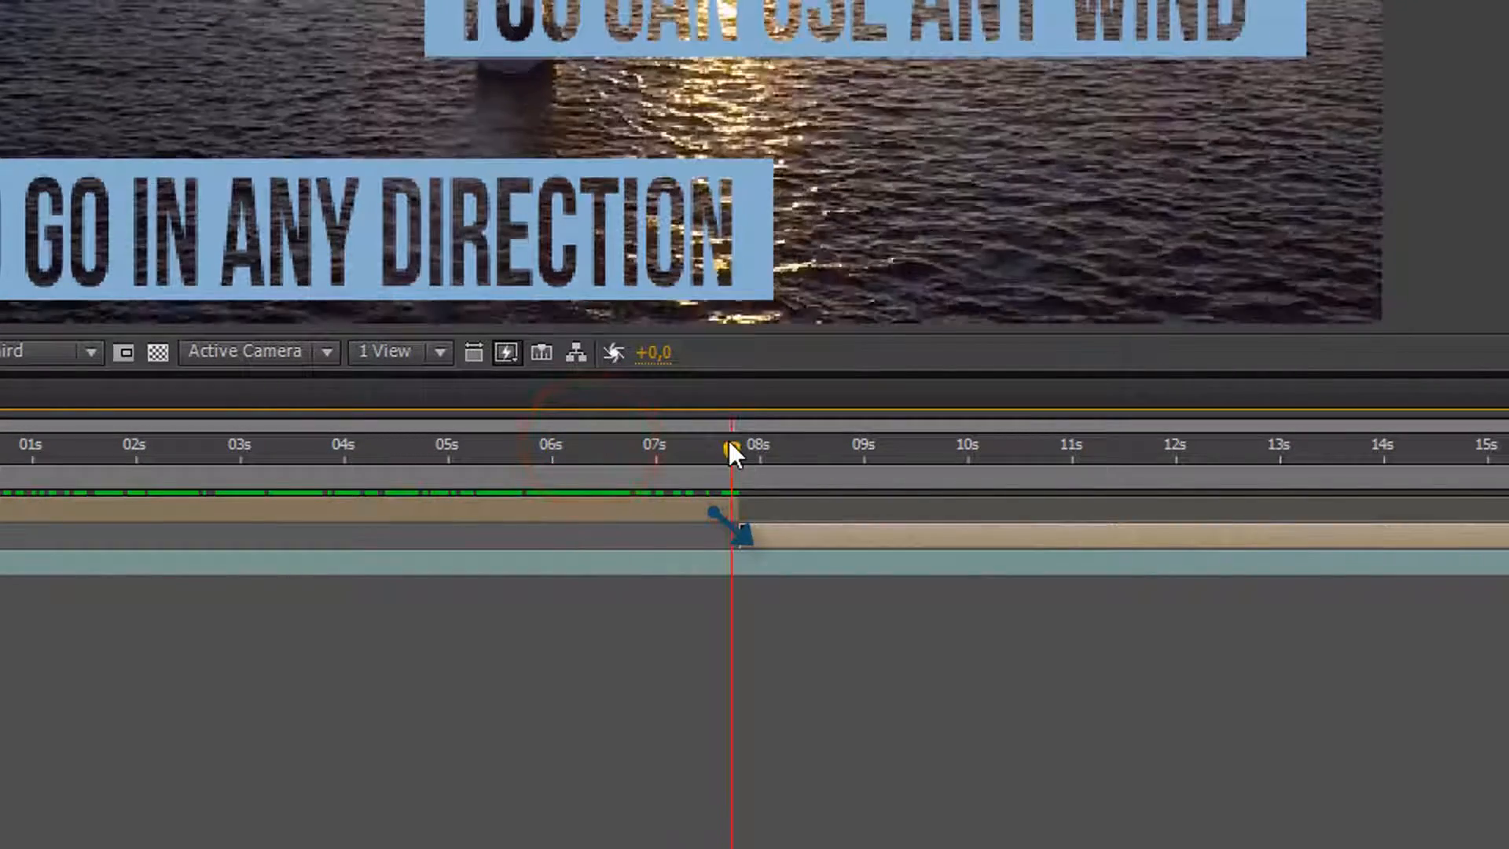
click(633, 448)
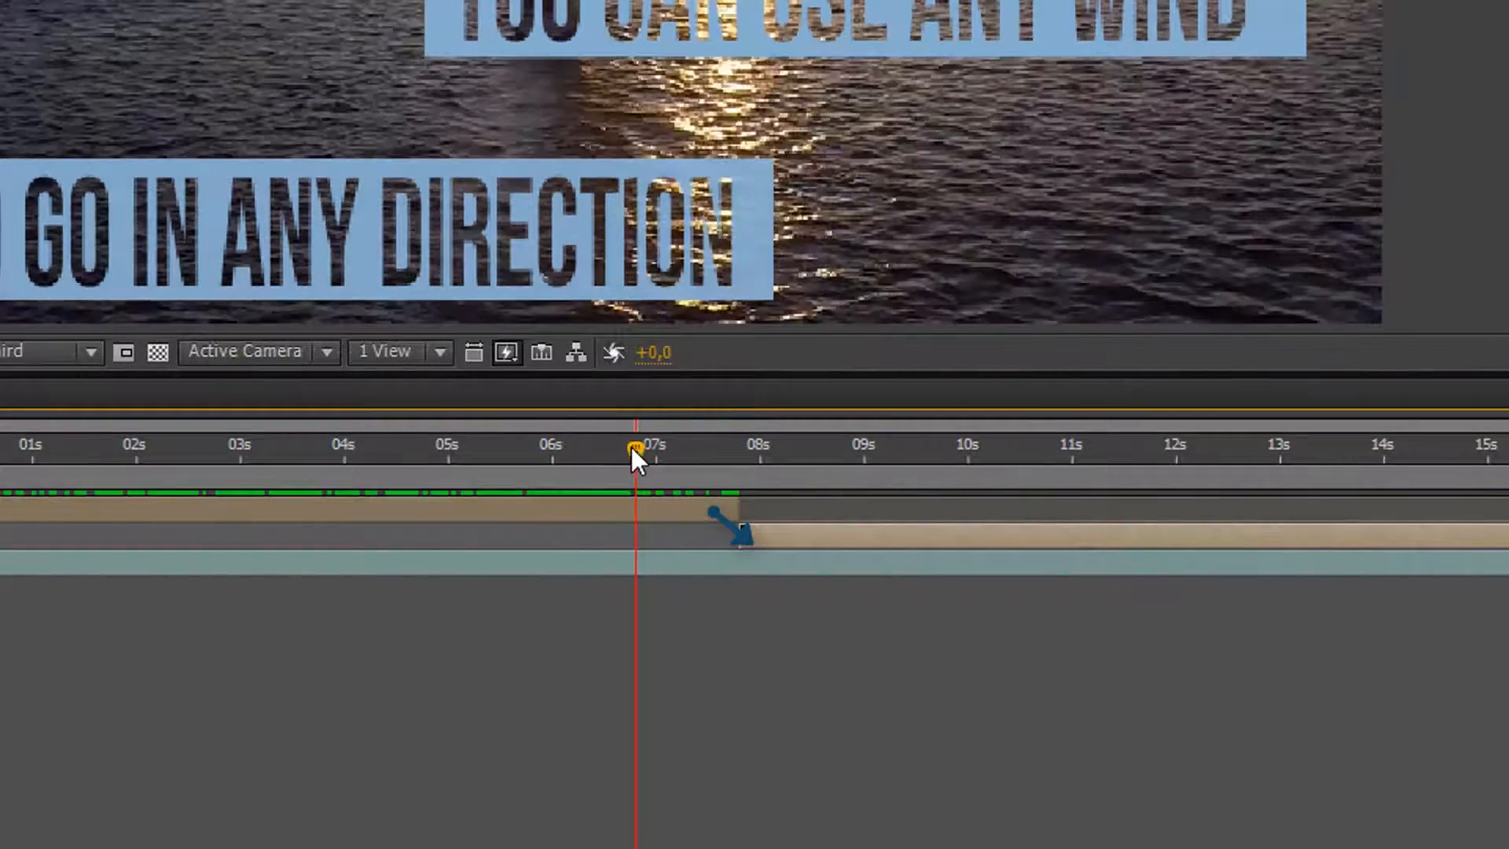
- Time-reverse the Out animation layer and play the composition to check how the titles animate out
click(847, 529)
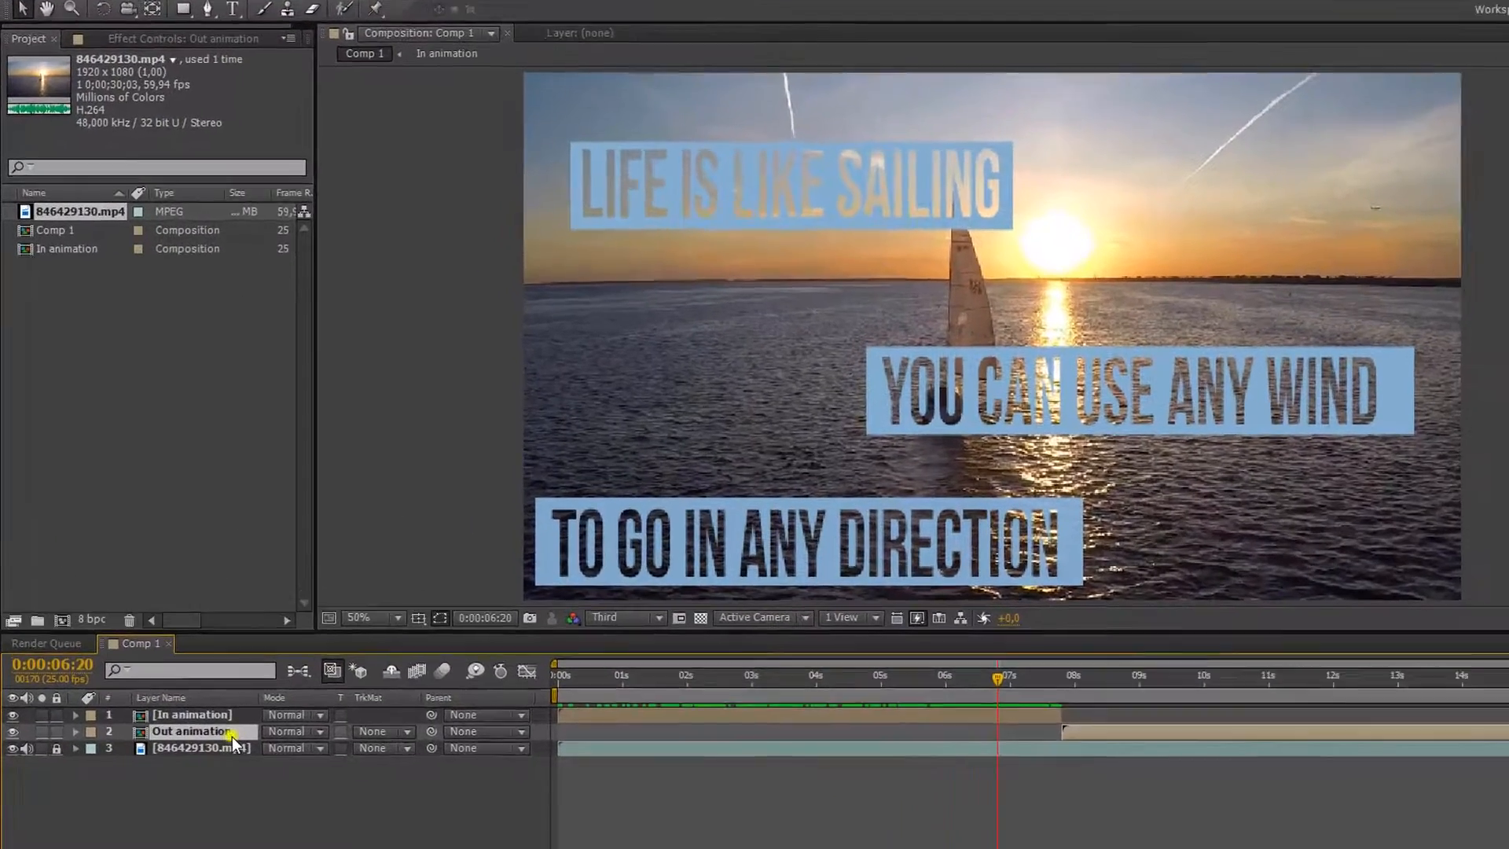
right_click(187, 627)
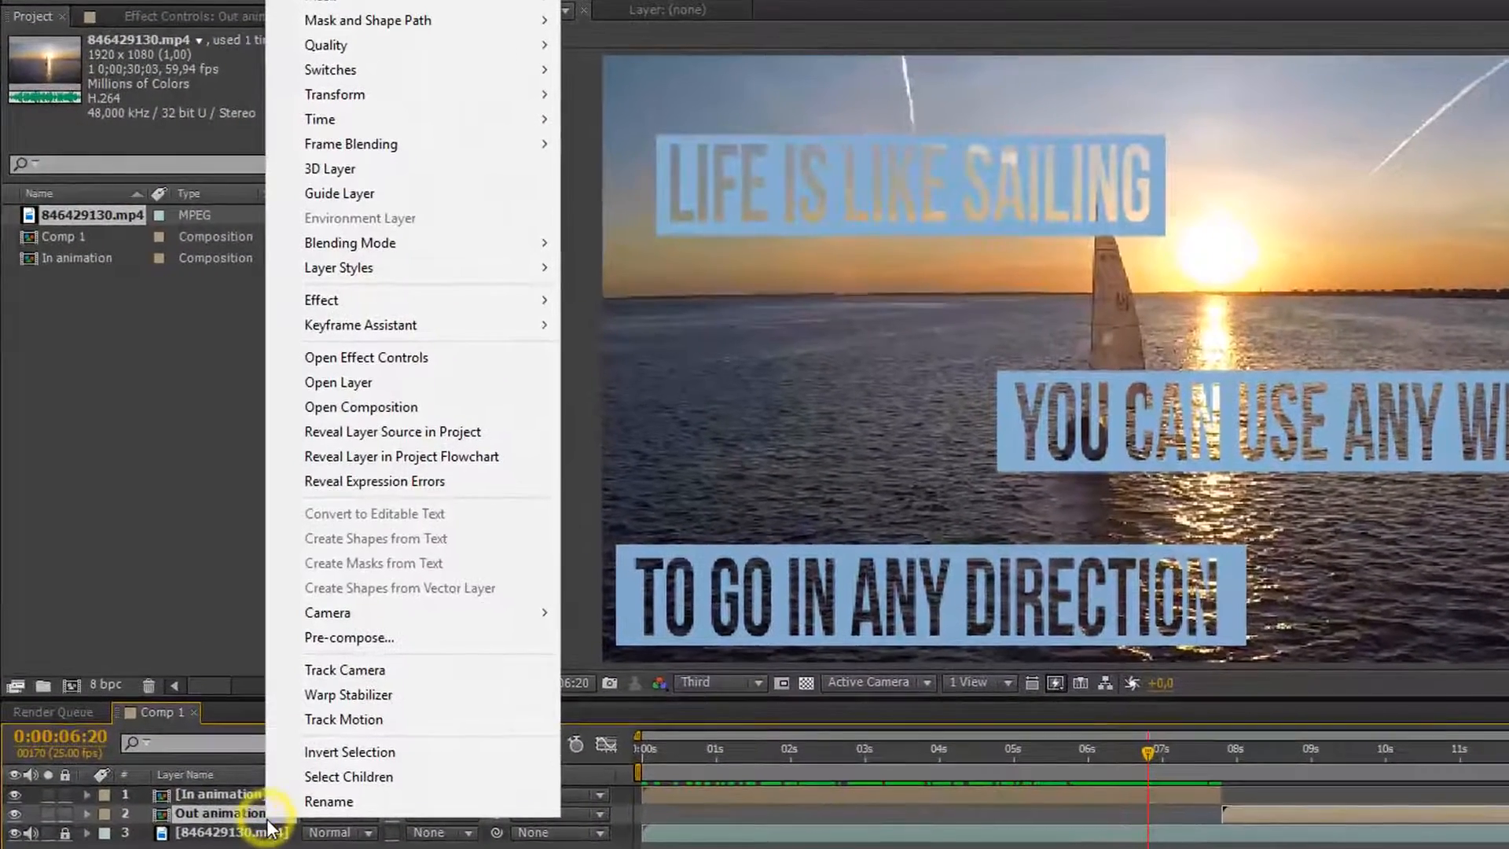
mouse_move(362, 96)
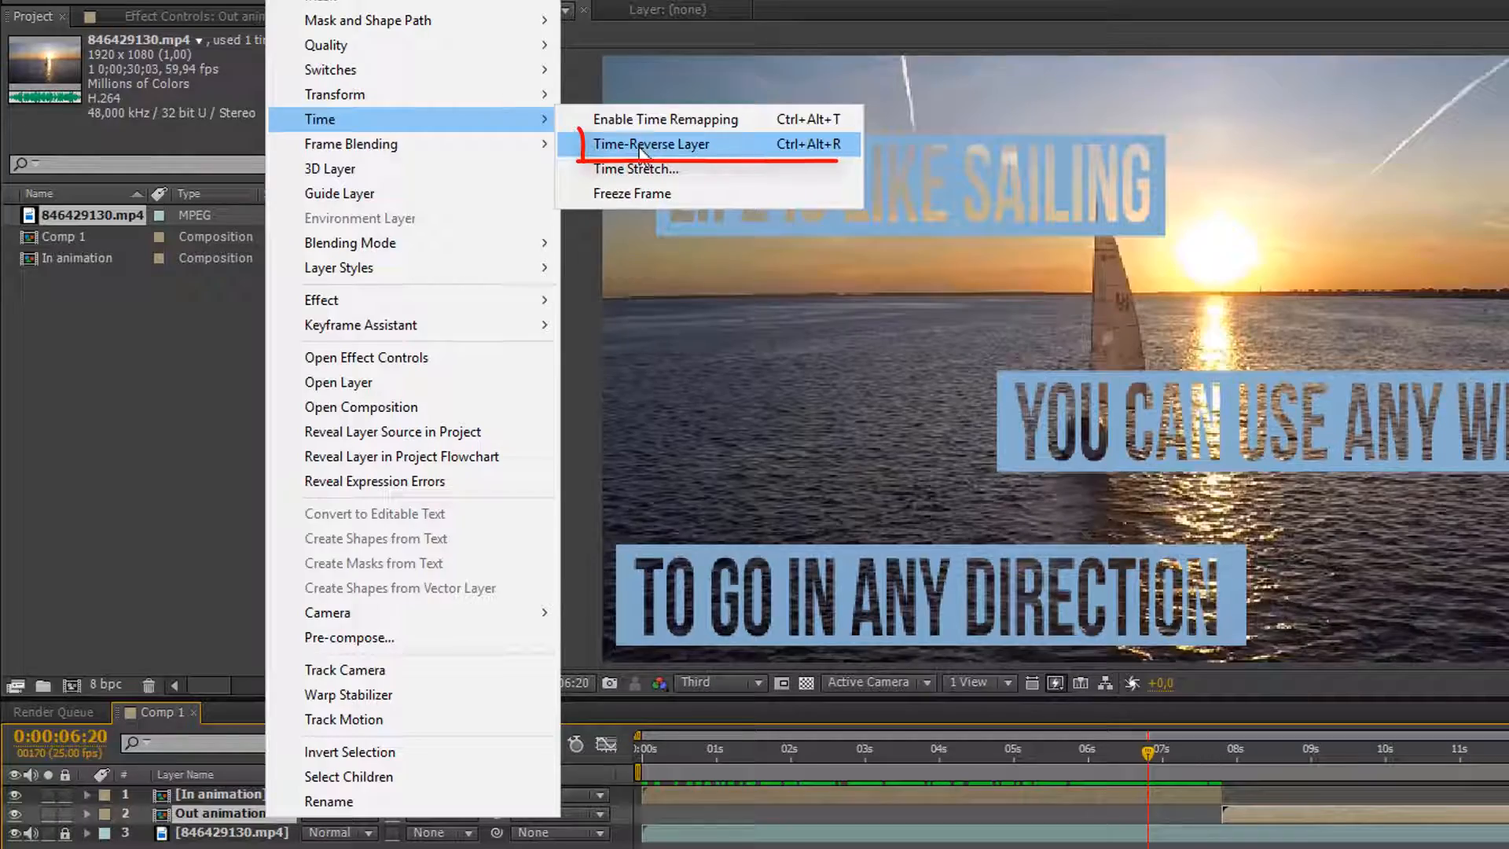
click(641, 149)
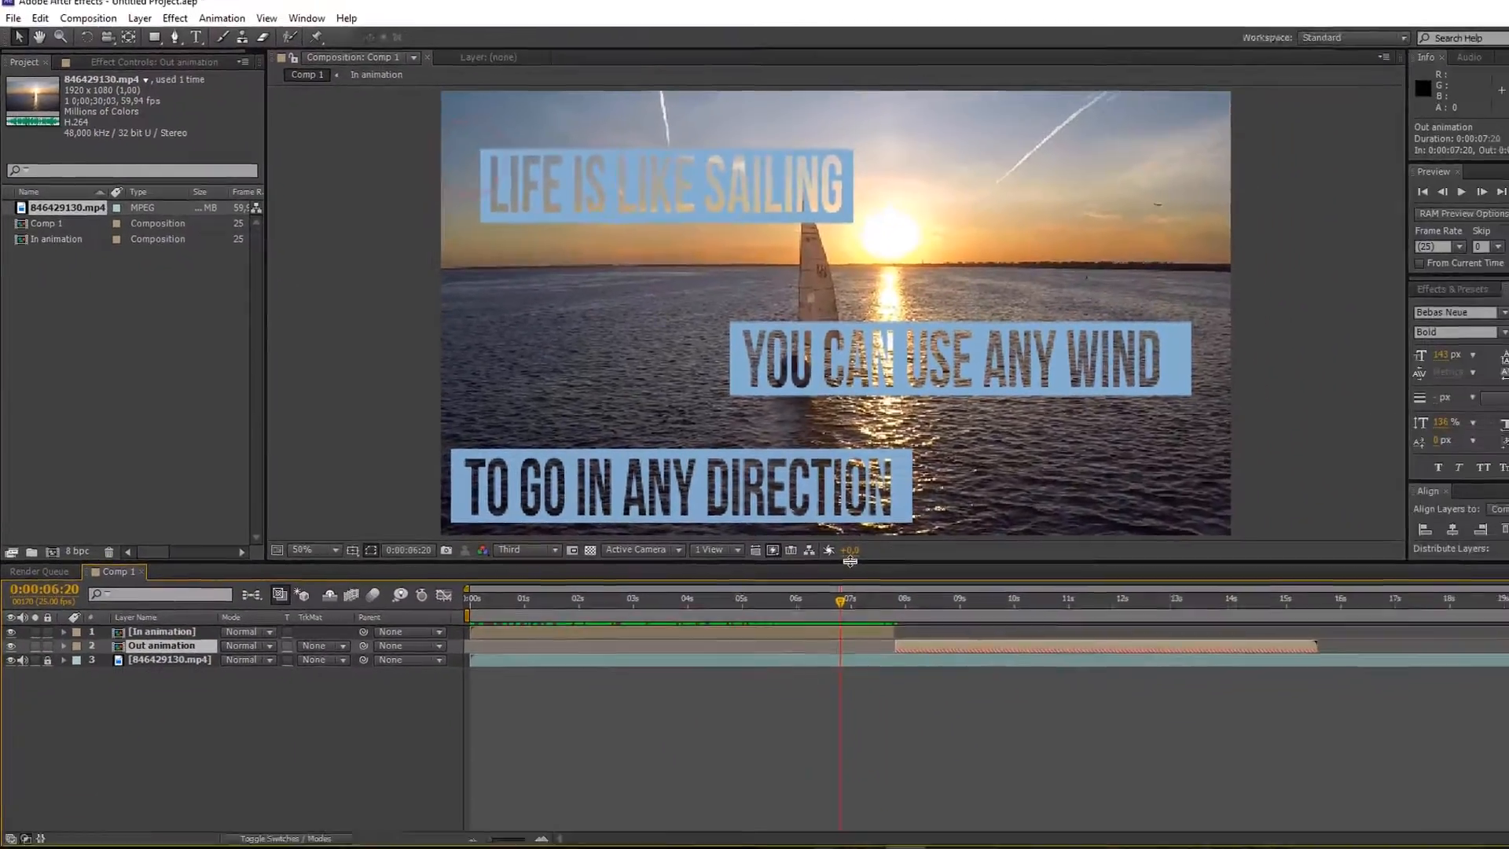
key(space)
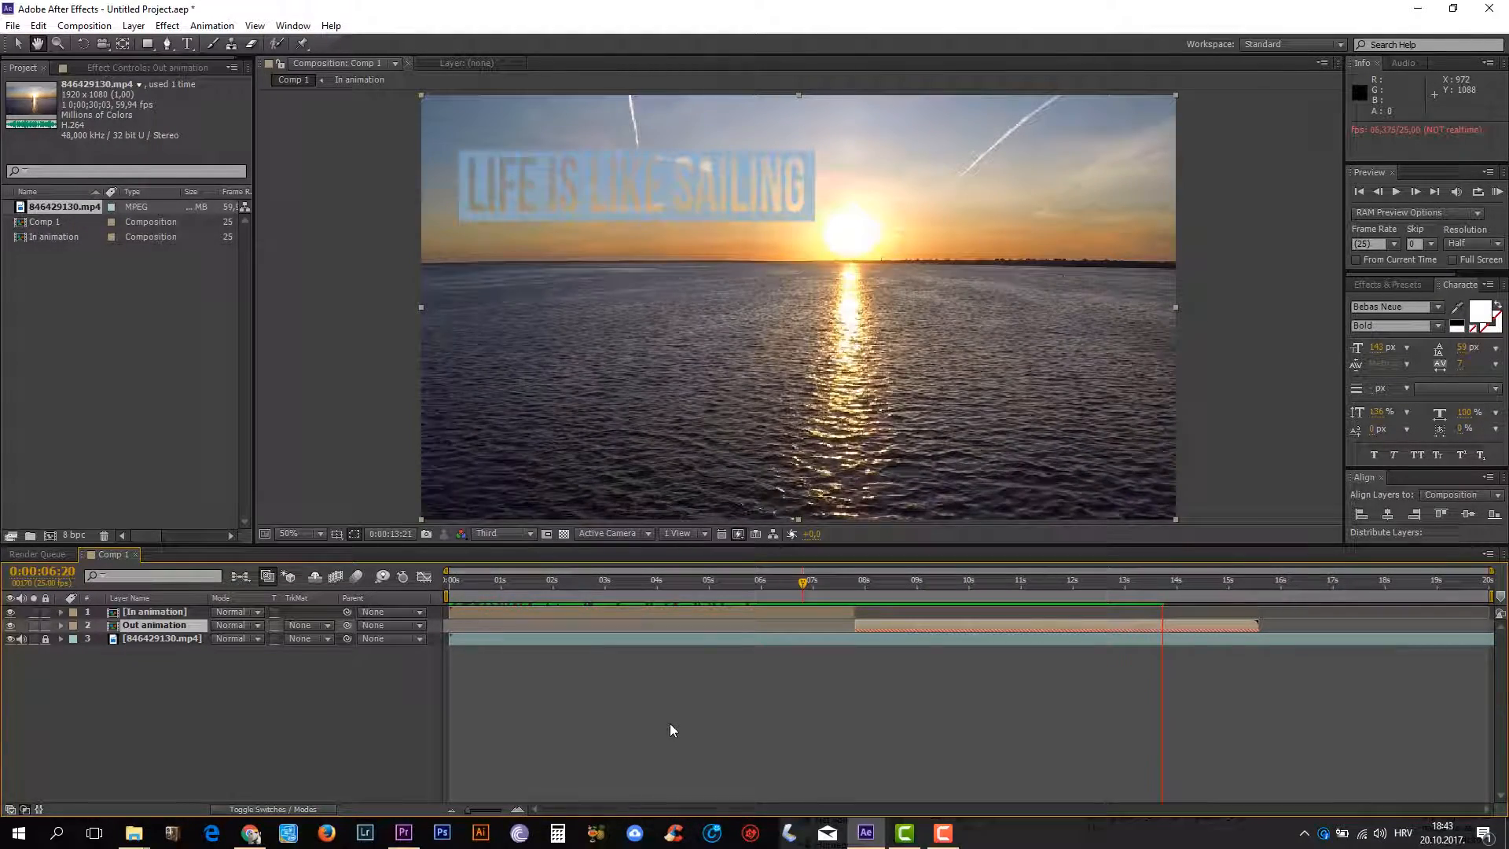
key(space)
- End the work area at 0:00:15:16, where the Out animation layer finishes, and bring the current time back to 0:00:15:15
click(1191, 583)
drag(1192, 583, 1261, 583)
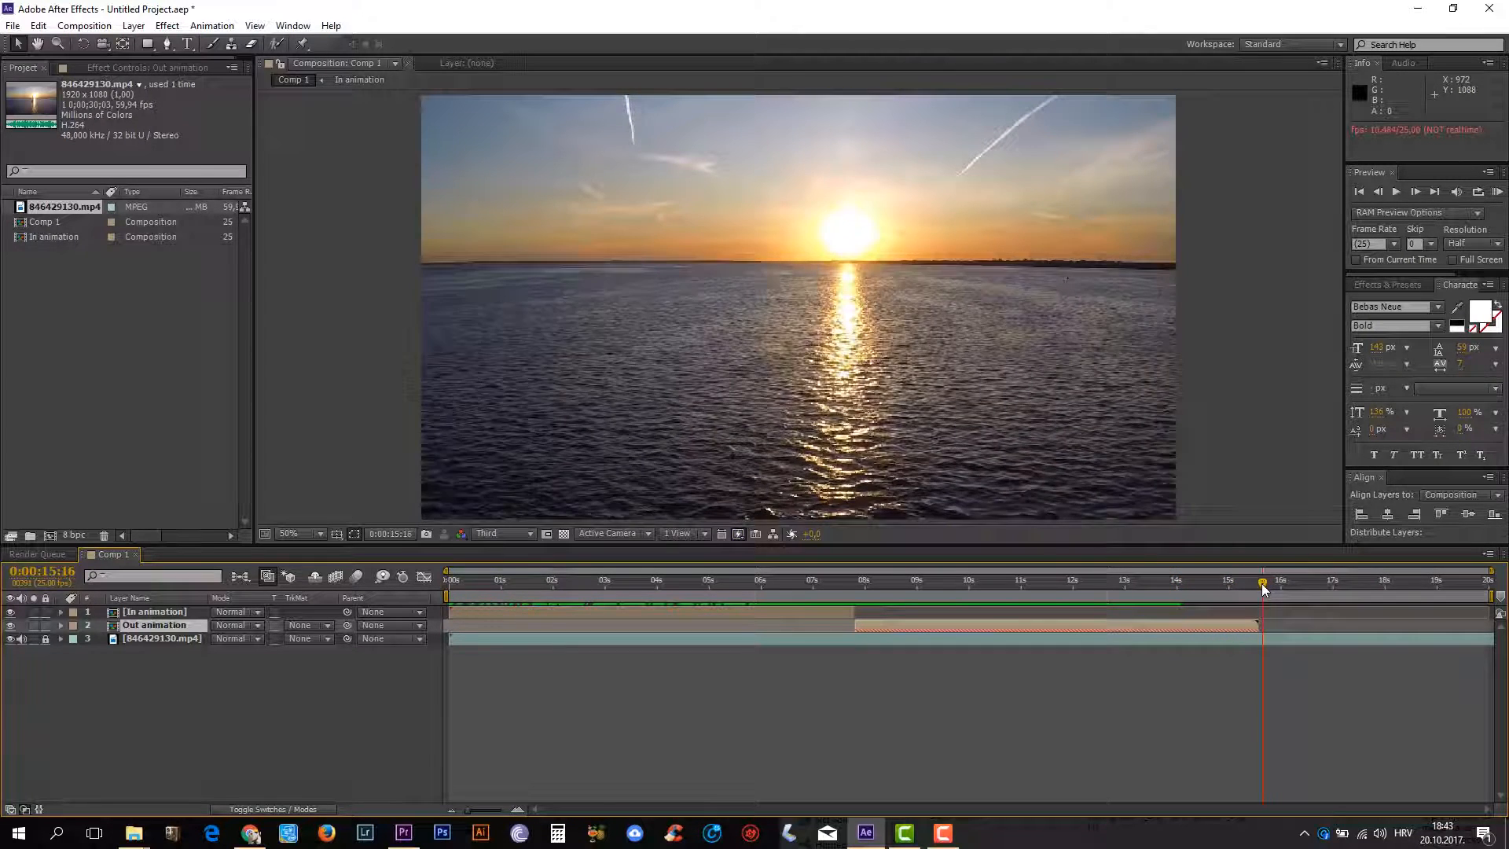
key(n)
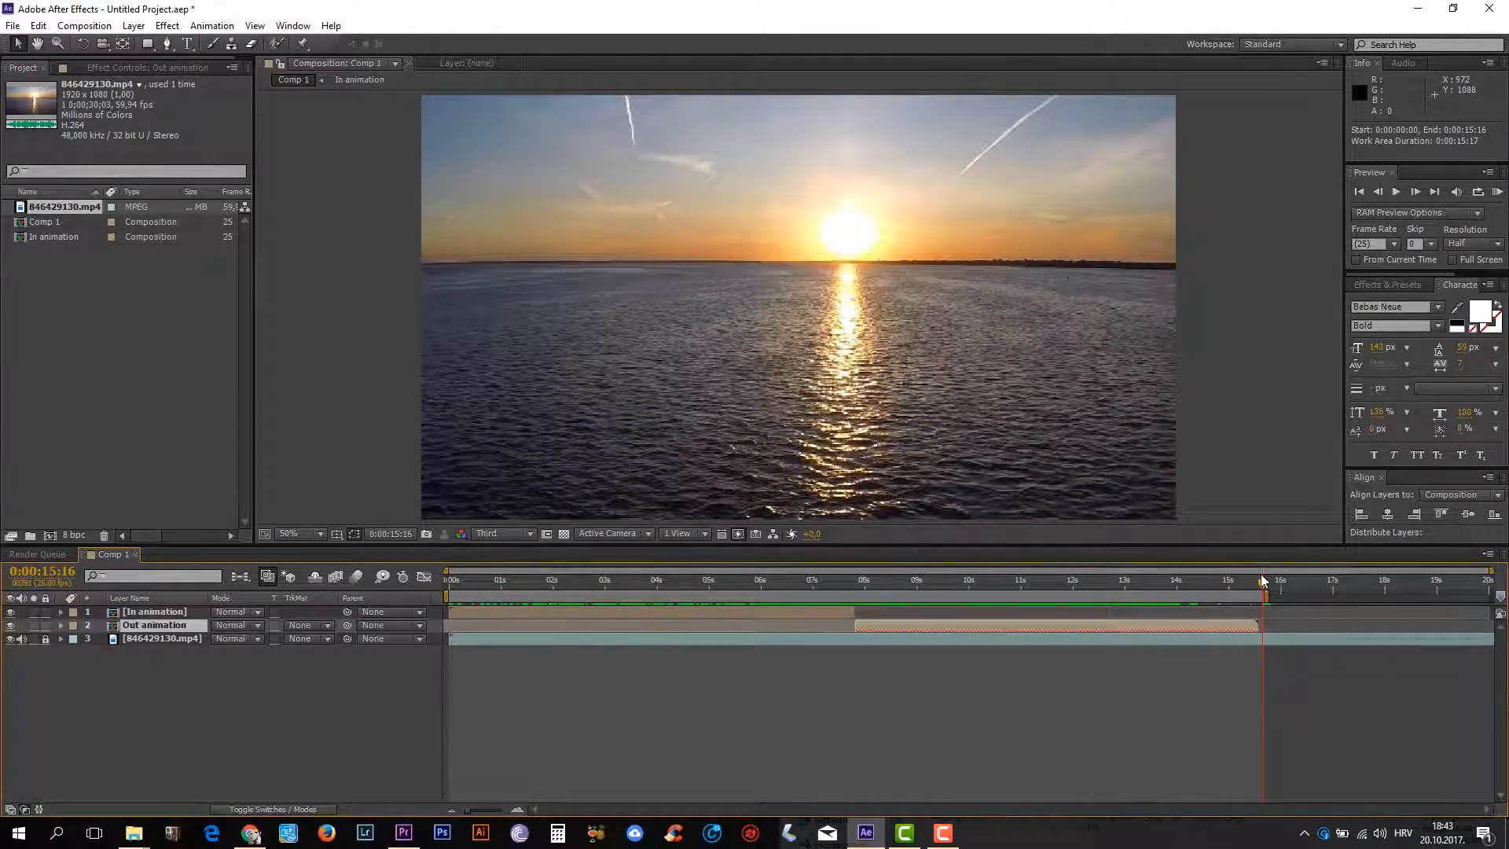
drag(1266, 577, 1261, 578)
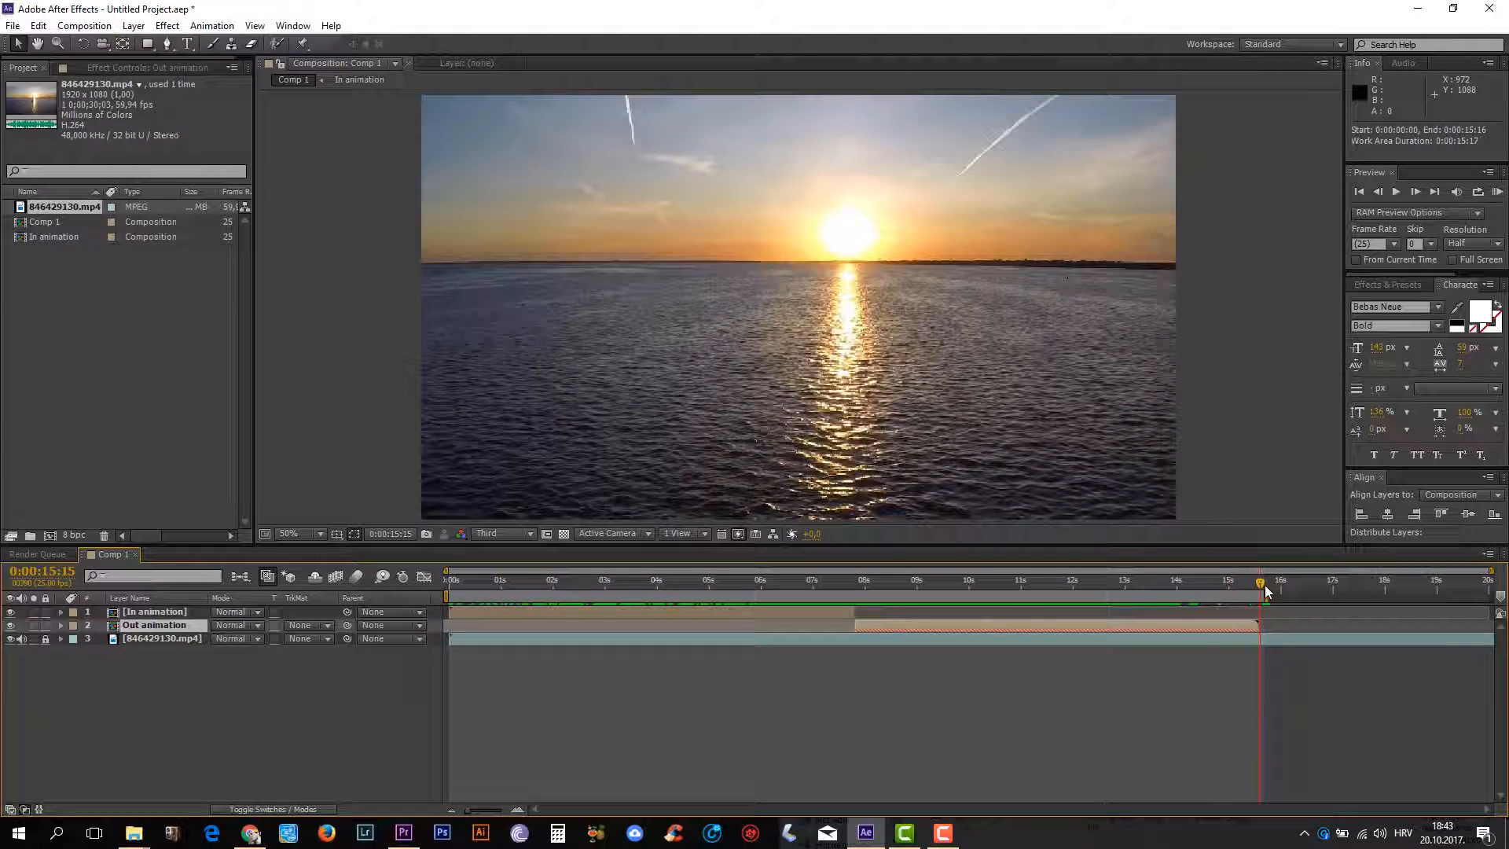